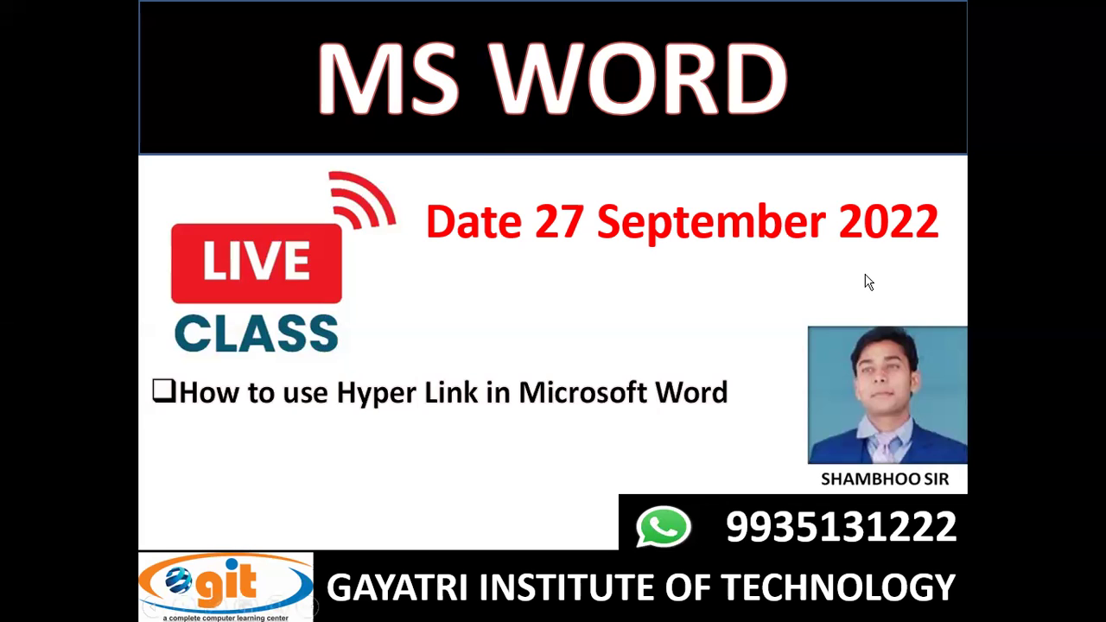
- Exit the PowerPoint slide show and bring up the Windows Run prompt
key("Escape")
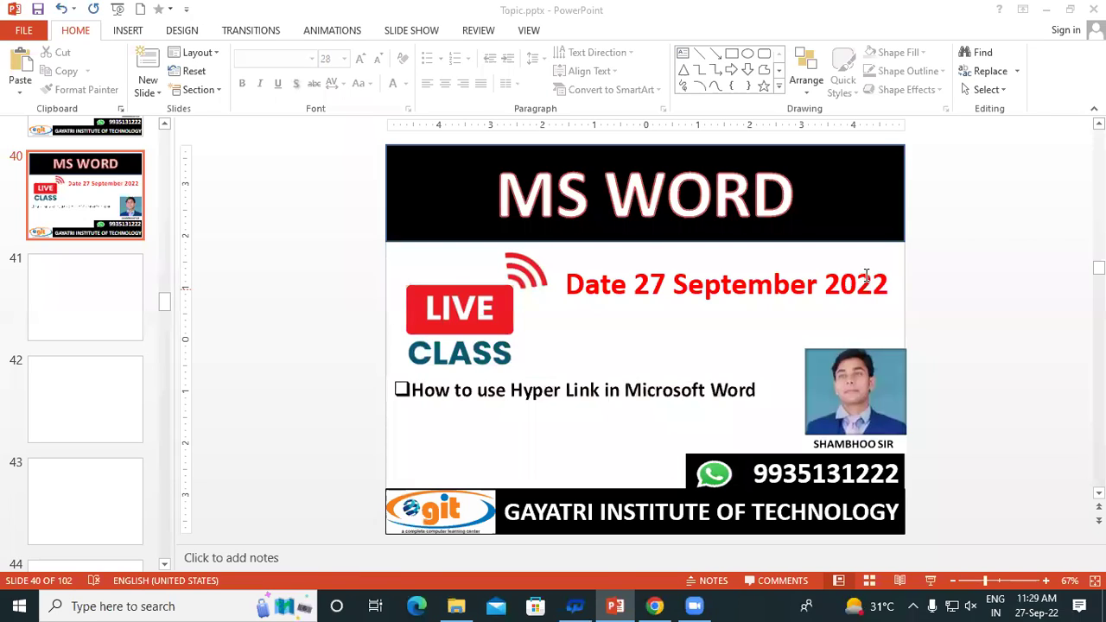
key("super+r")
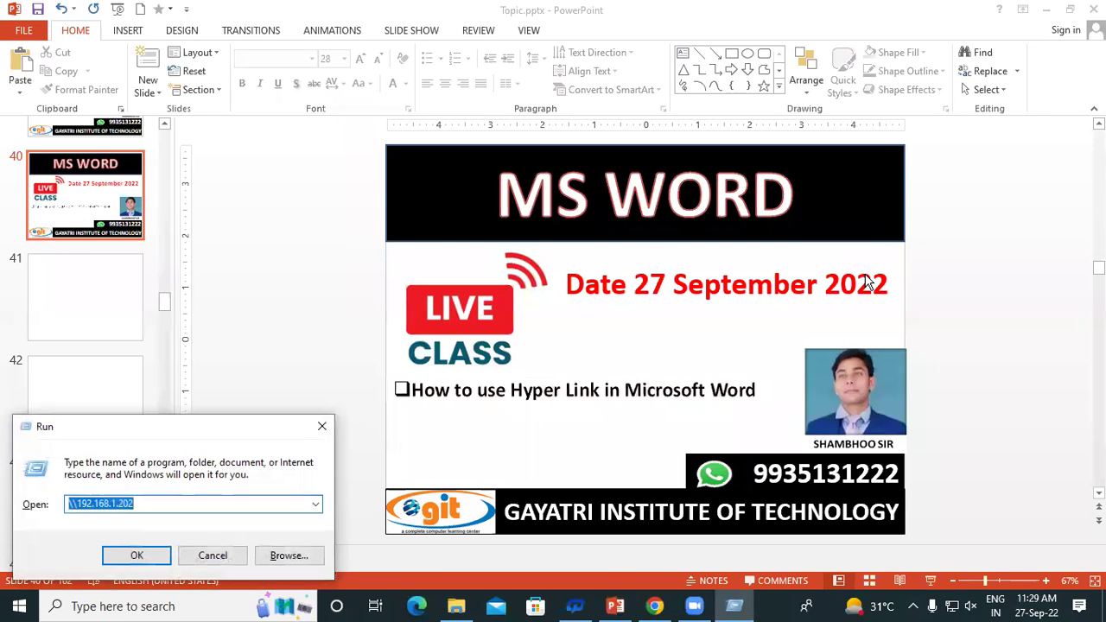
- Launch Word with winword, decline the default-program prompt, and start a blank document
type("winword")
key("Return")
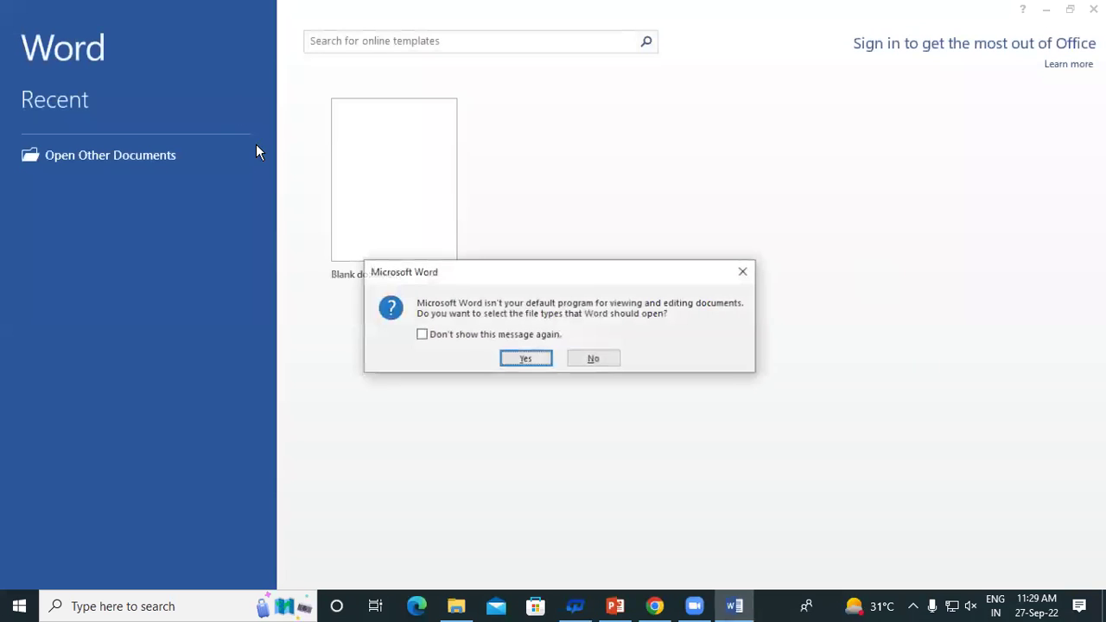
left_click(593, 363)
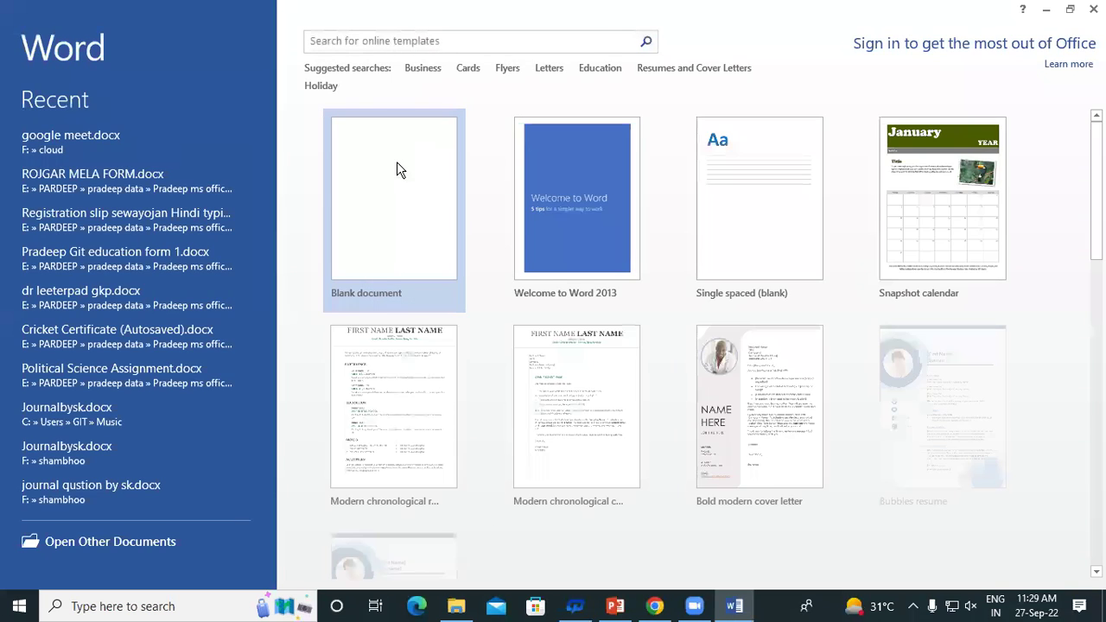
left_click(397, 162)
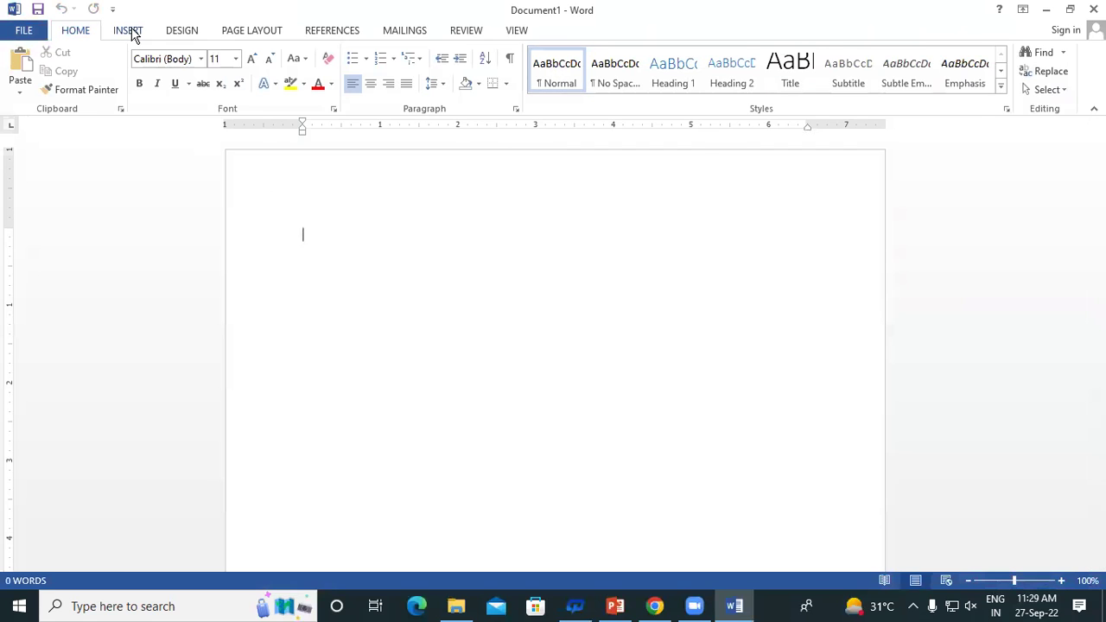
- Bring up the Insert Hyperlink dialog and move it up and to the right
left_click(129, 31)
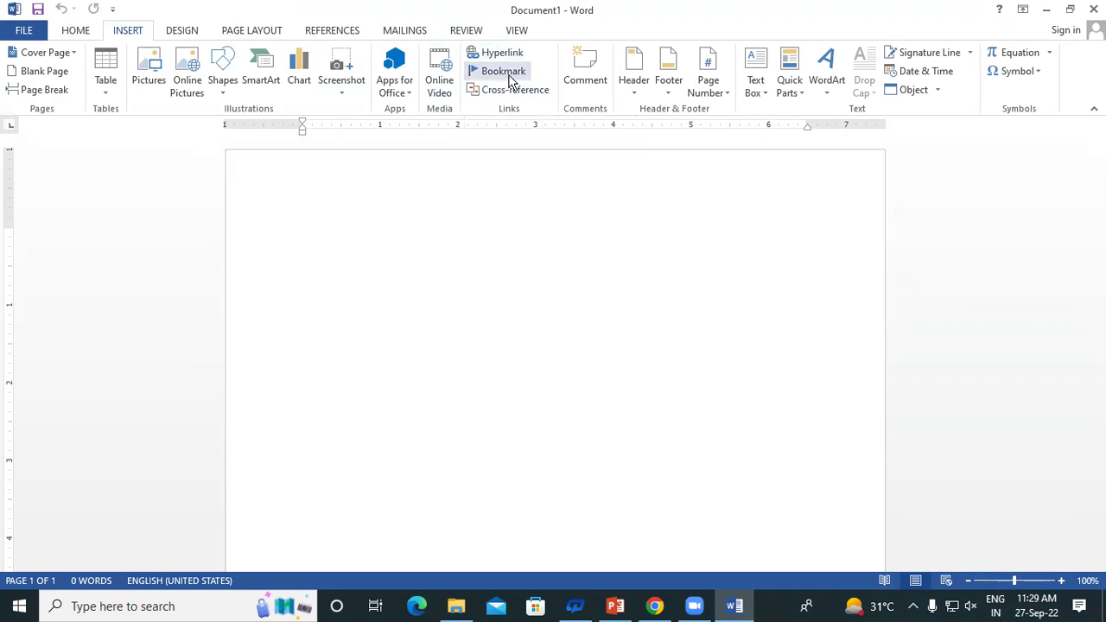
left_click(506, 53)
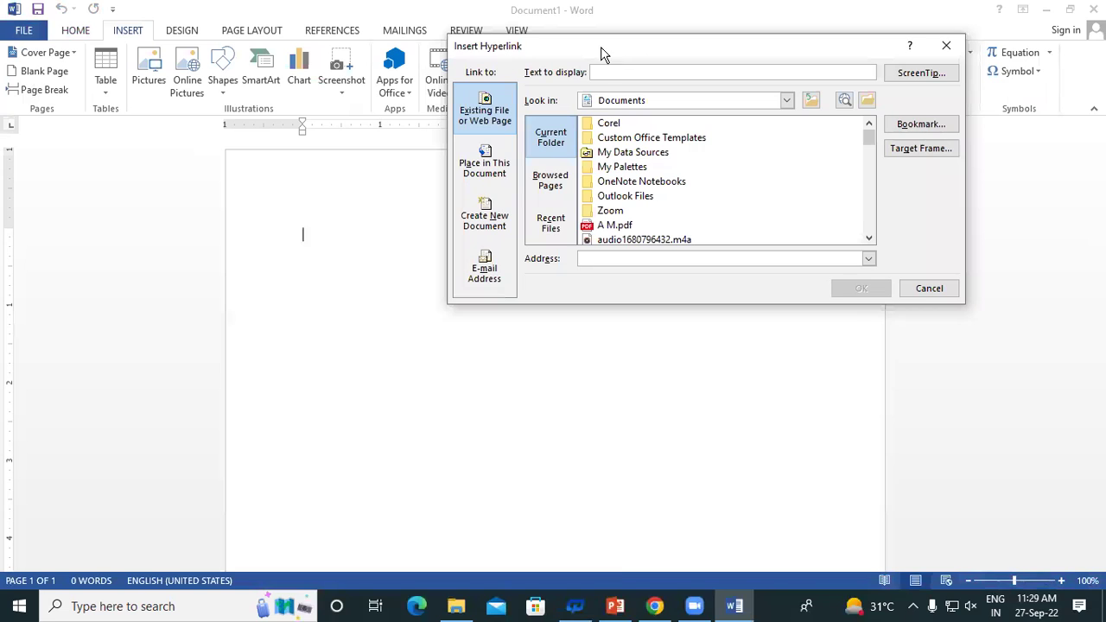
left_click_drag(582, 54, 482, 50)
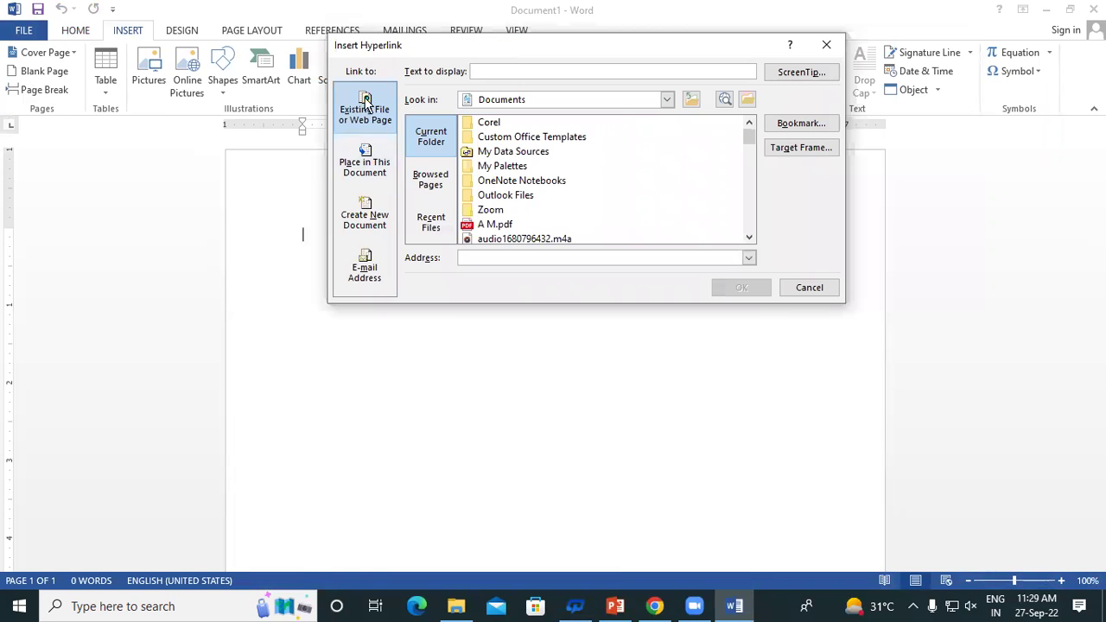
left_click_drag(578, 43, 735, 17)
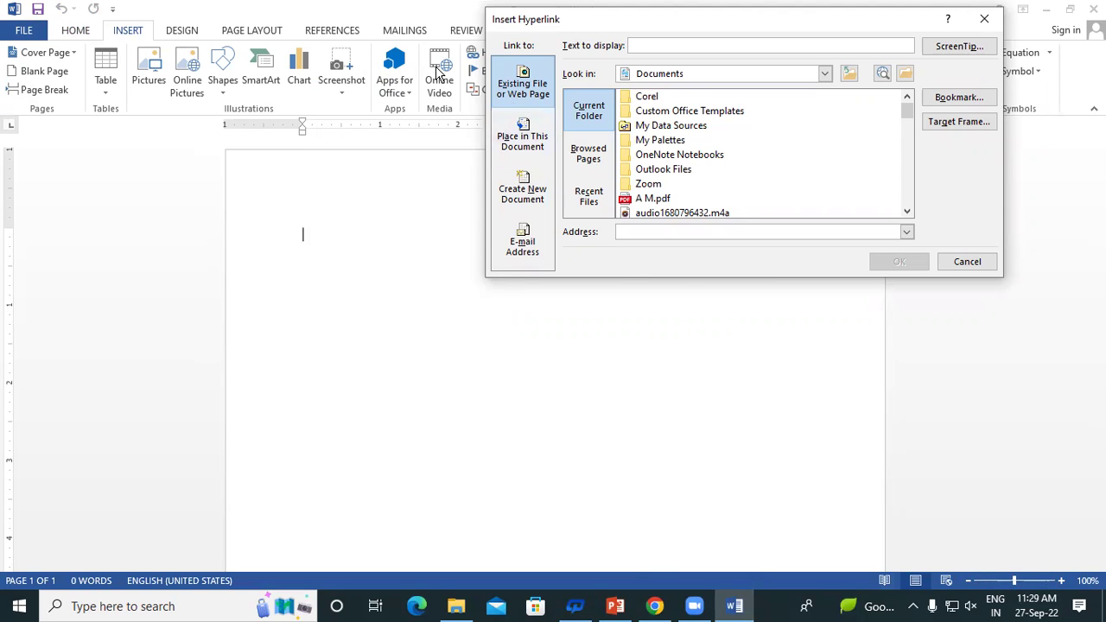
- Search 'aadhar card' in a new Chrome tab, open the UIDAI English site, and copy its URL
left_click(654, 609)
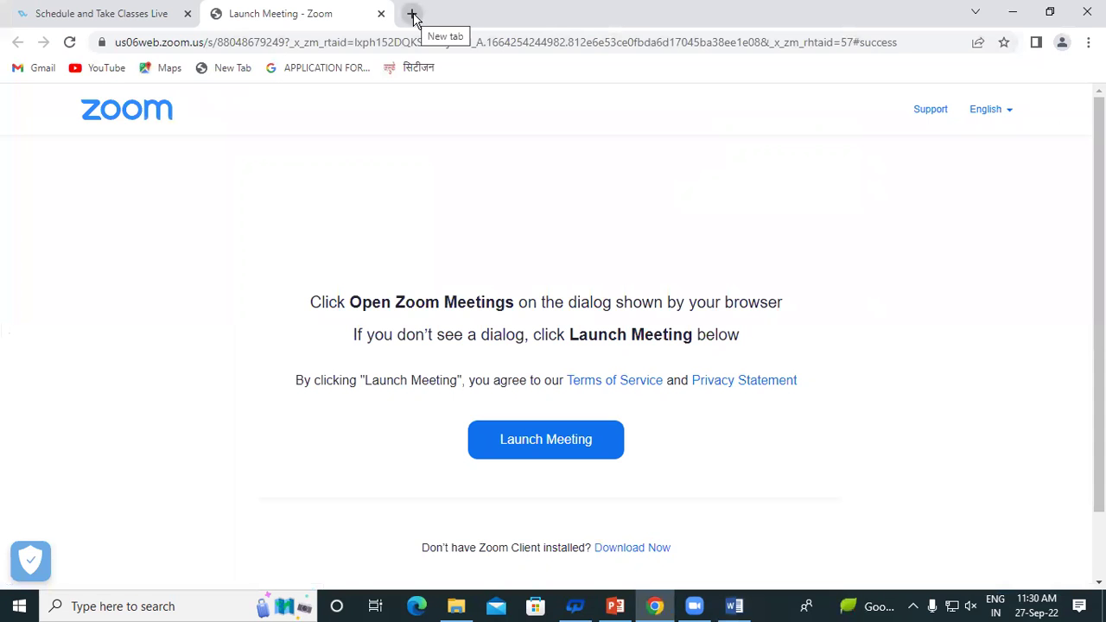
left_click(413, 14)
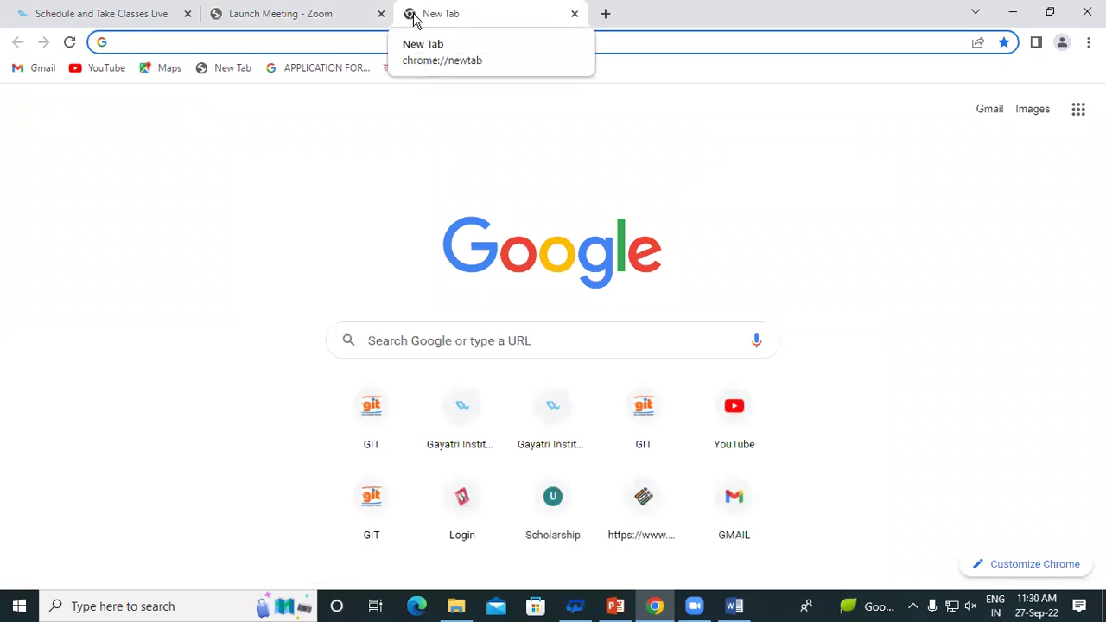
type("aa")
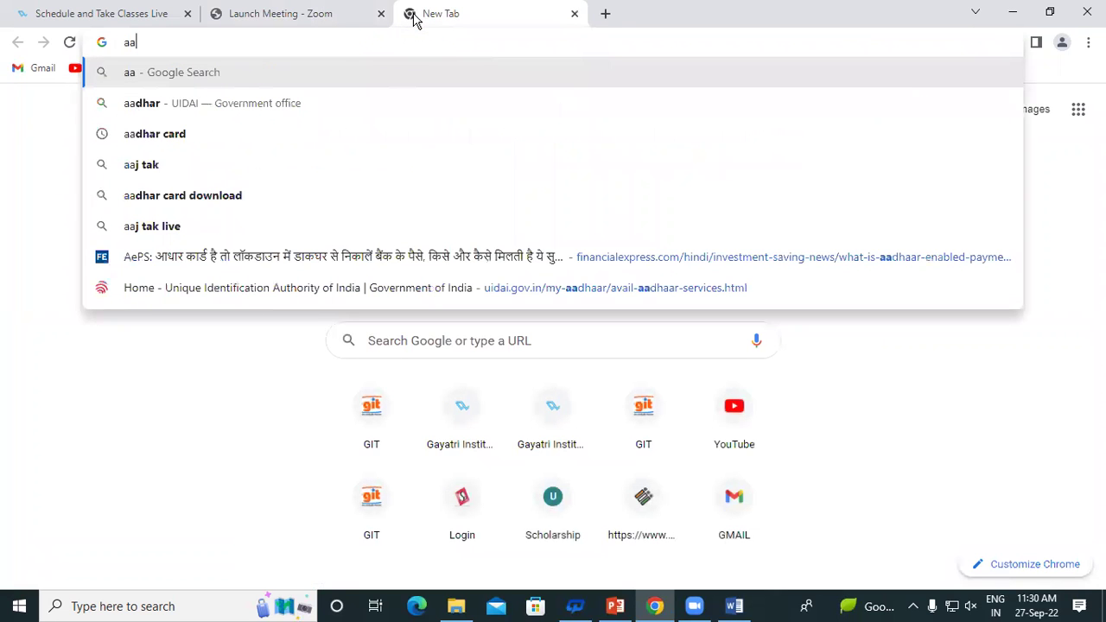
left_click(117, 140)
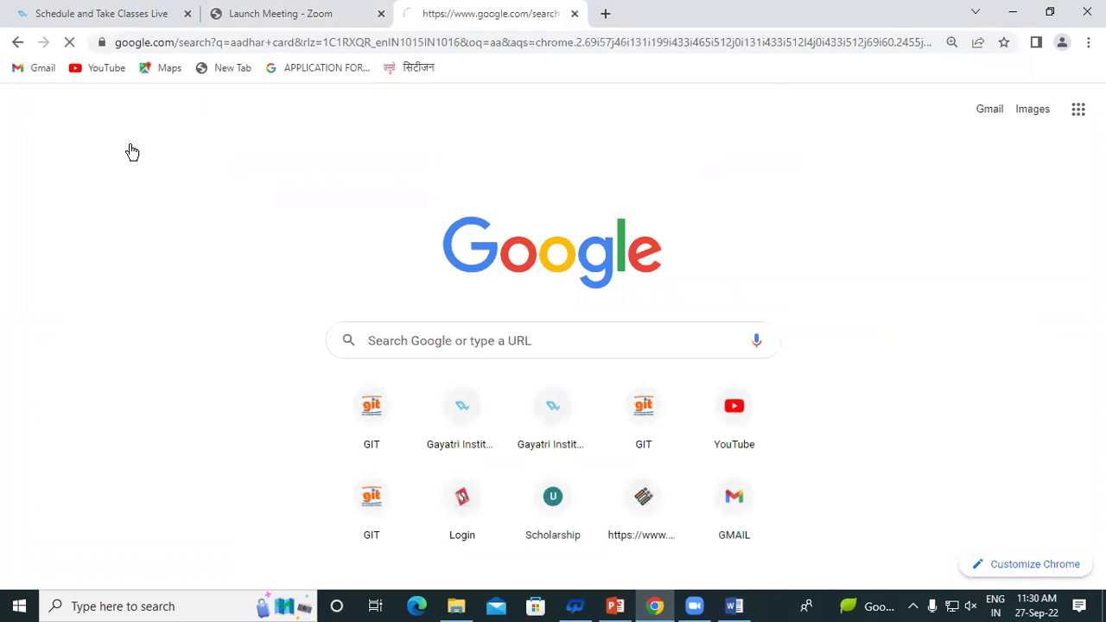
left_click(136, 355)
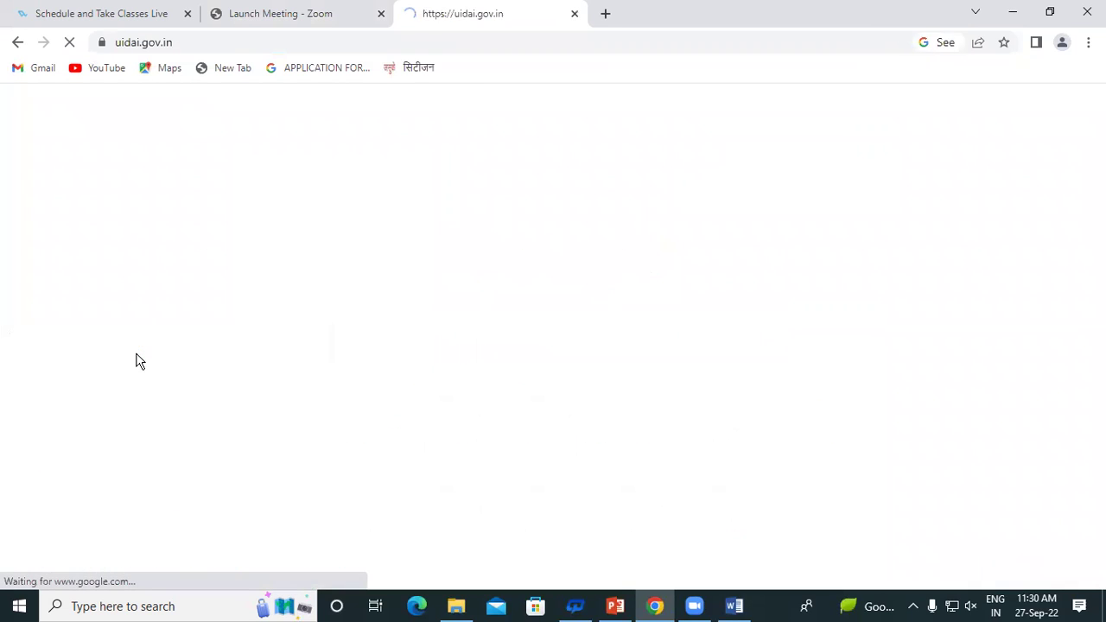
left_click(235, 333)
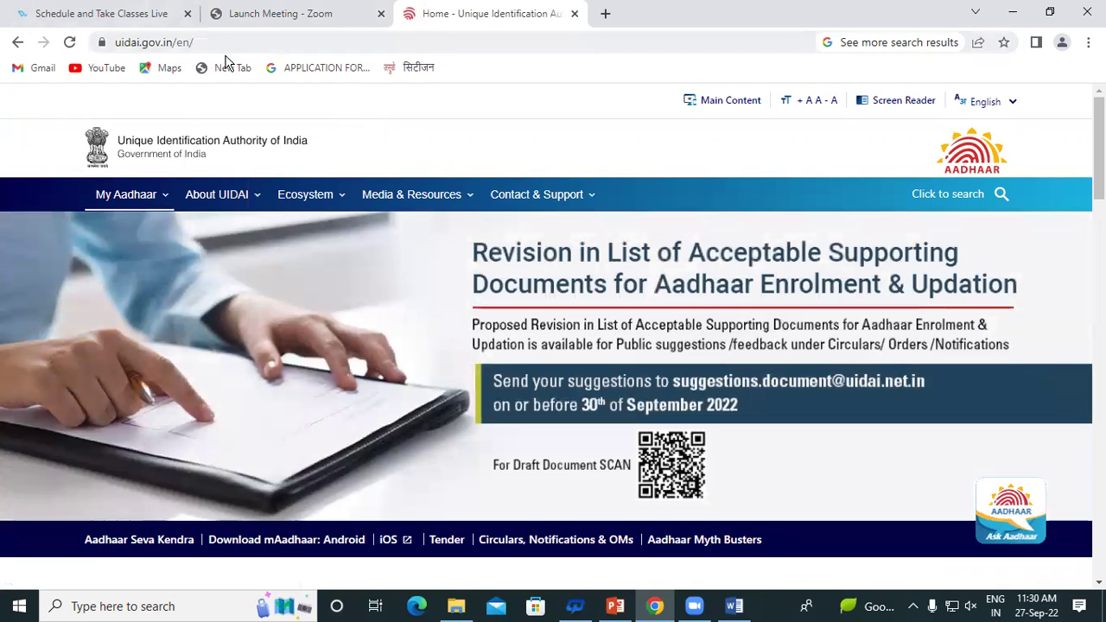
left_click(118, 43)
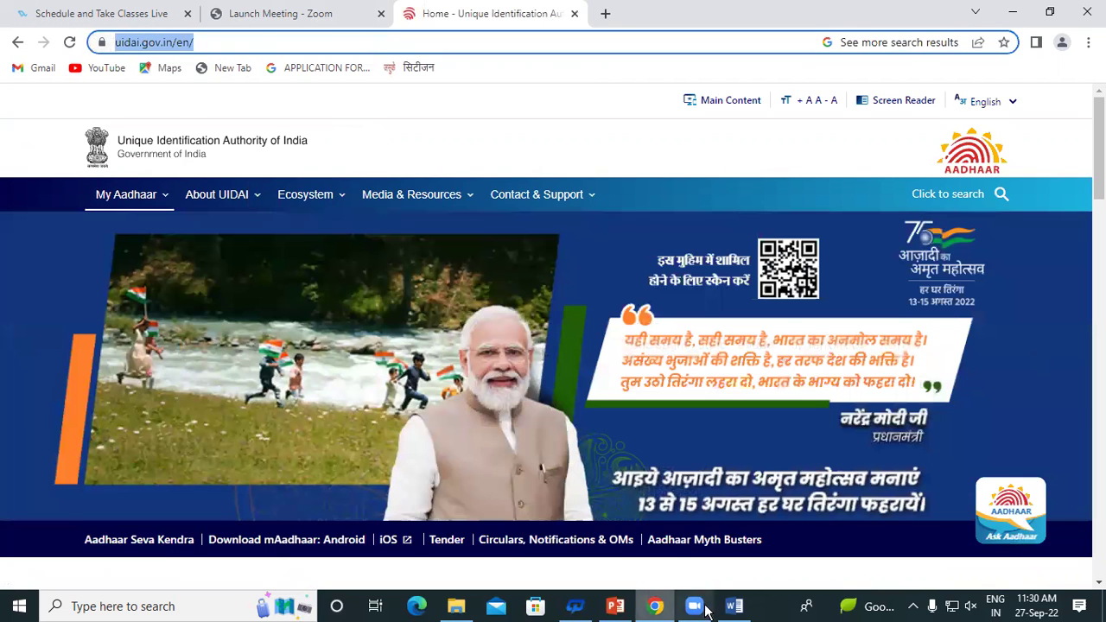
left_click(734, 607)
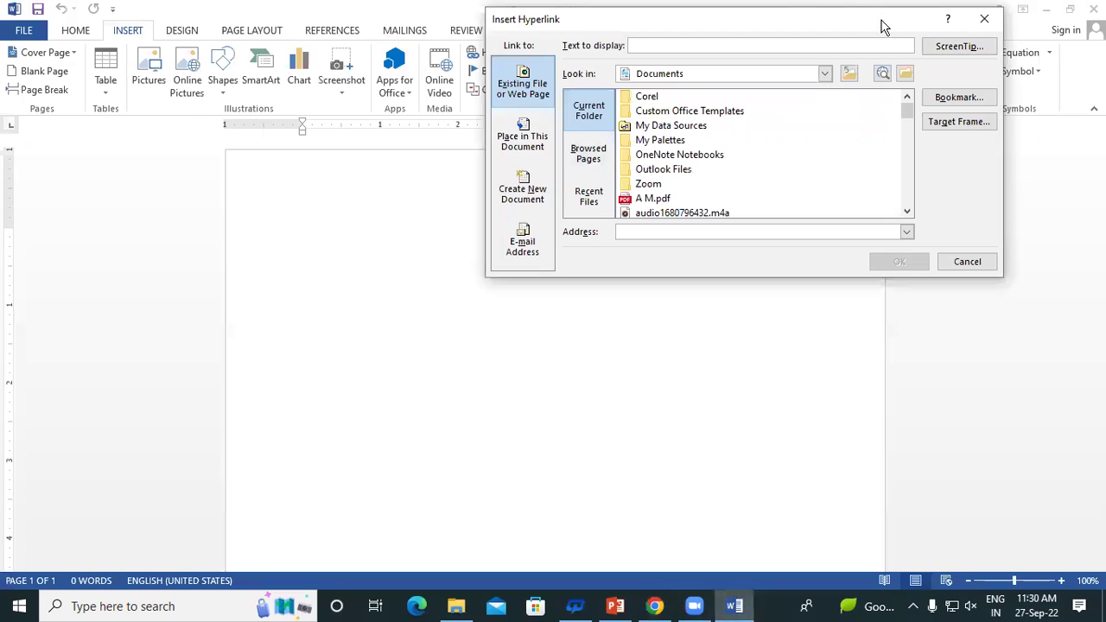
- Close the hyperlink dialog and type the line 'Aadhar Card Sites' on the page
left_click(983, 19)
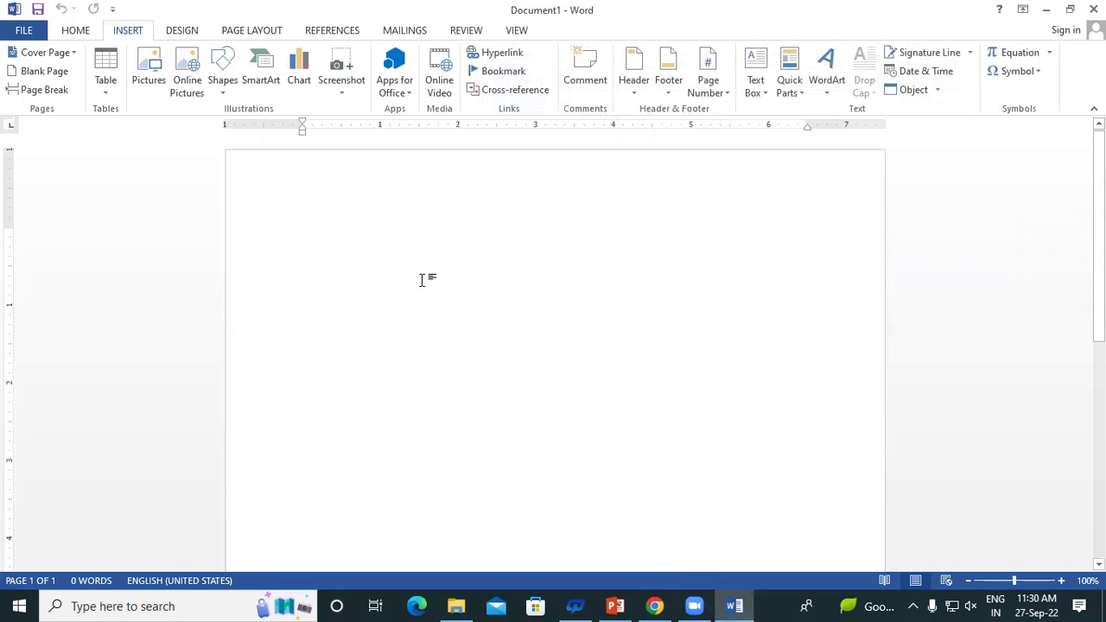
type("A")
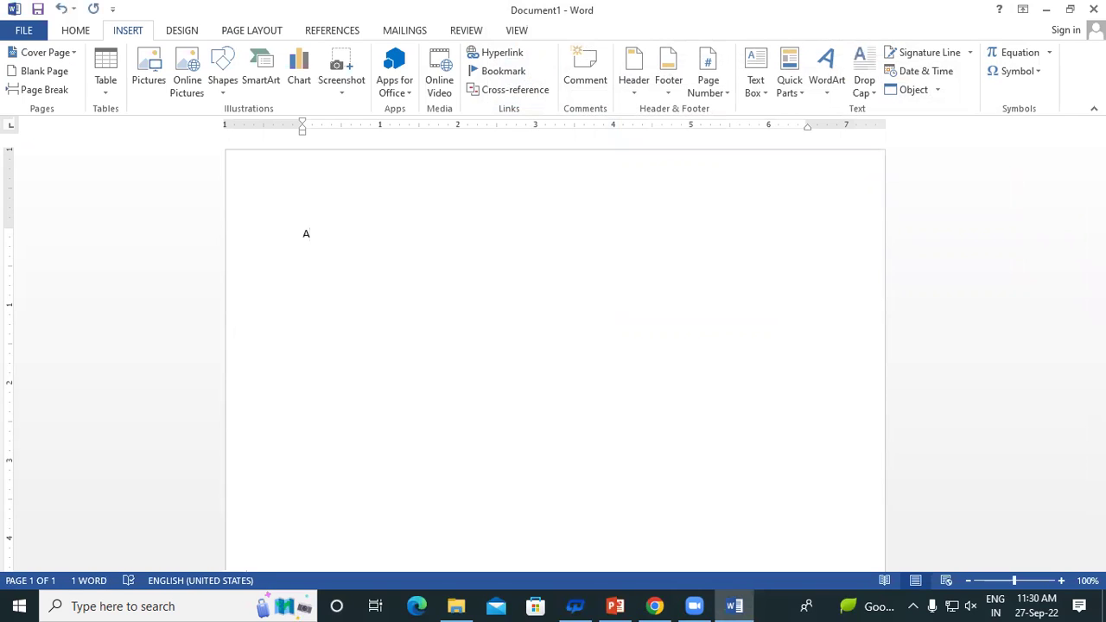
type("adhar ")
type("Card Sln")
key("BackSpace")
key("BackSpace")
type("ites")
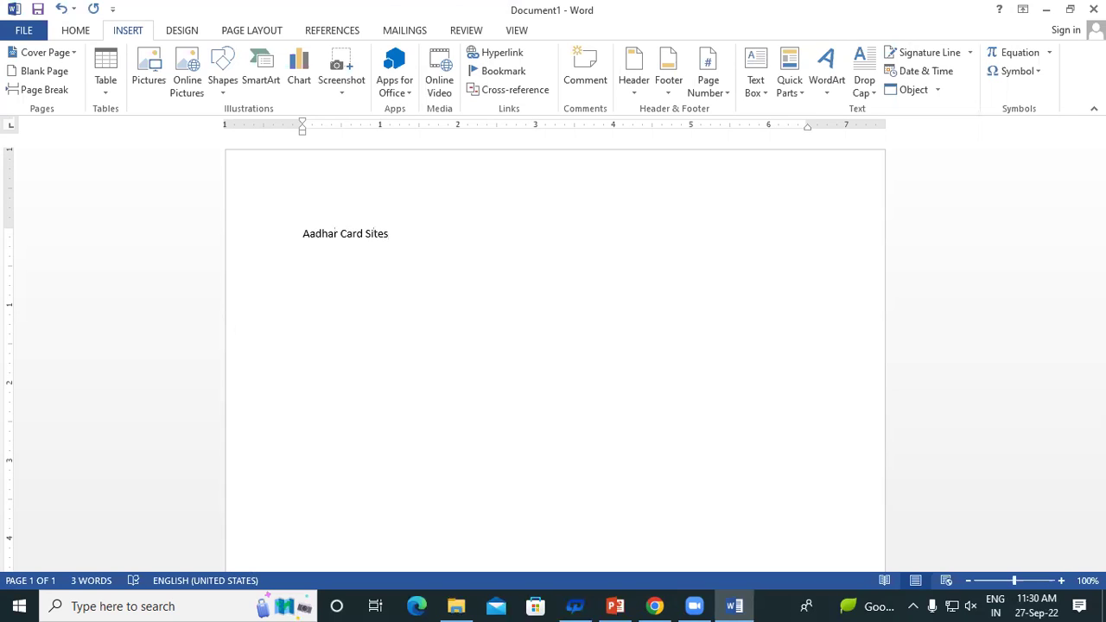
- Select 'Aadhar Card Sites' and call up the hyperlink dialog with Ctrl+K
left_click(304, 232)
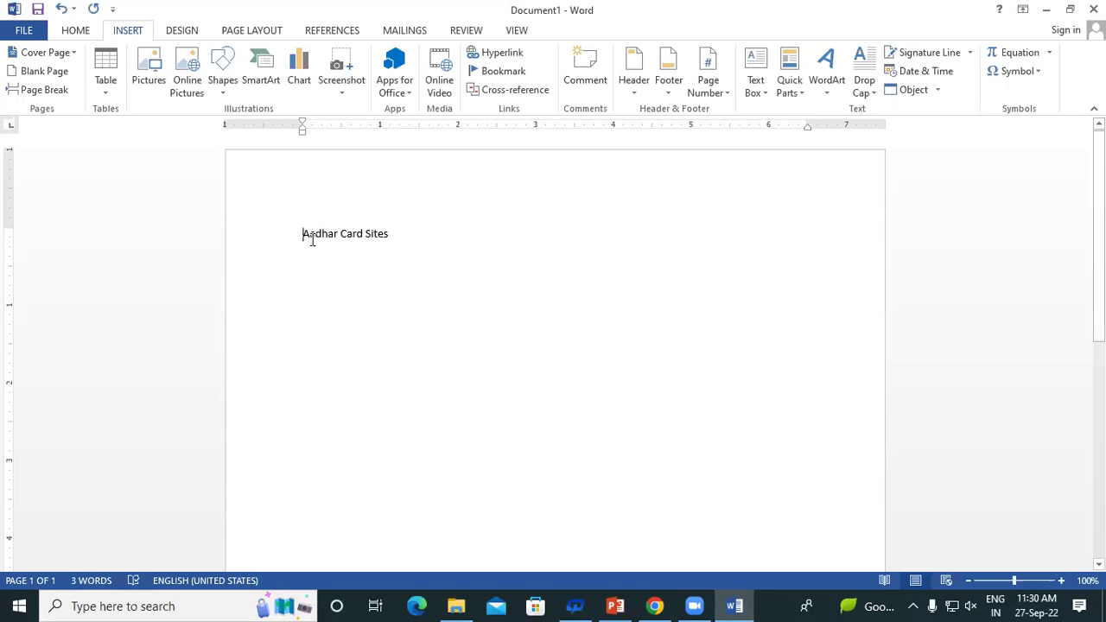
left_click_drag(313, 240, 463, 240)
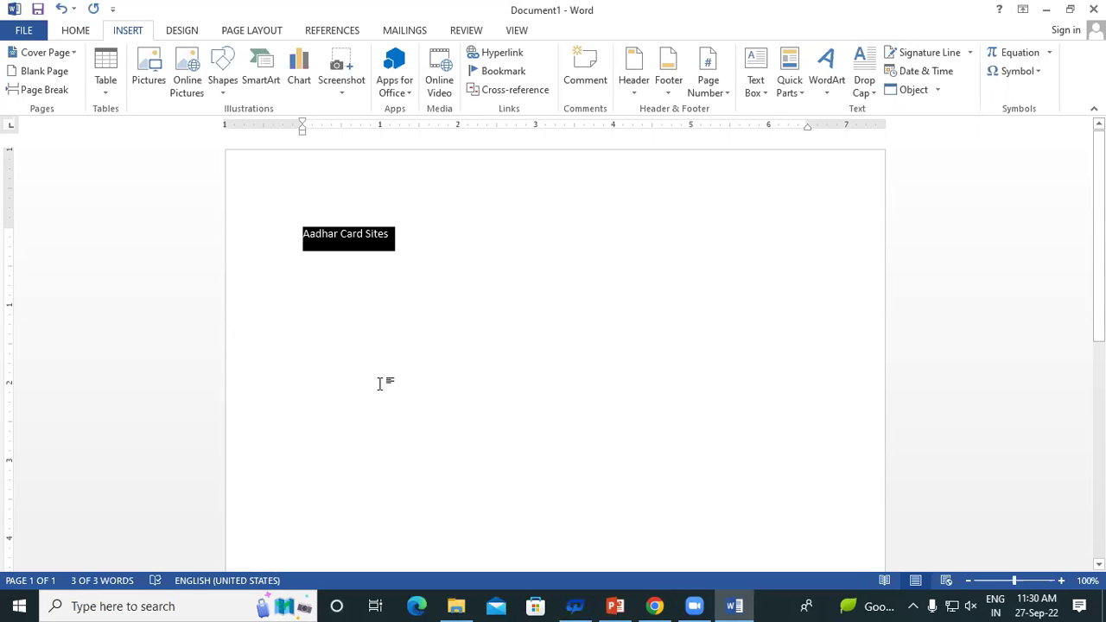
key("ctrl+k")
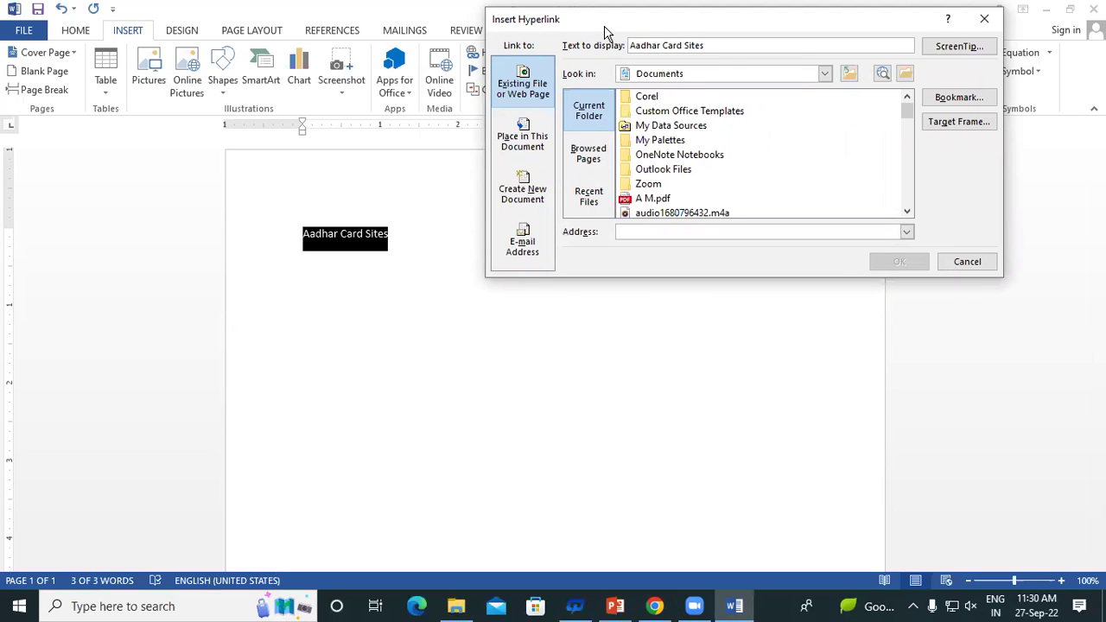
left_click_drag(605, 32, 586, 43)
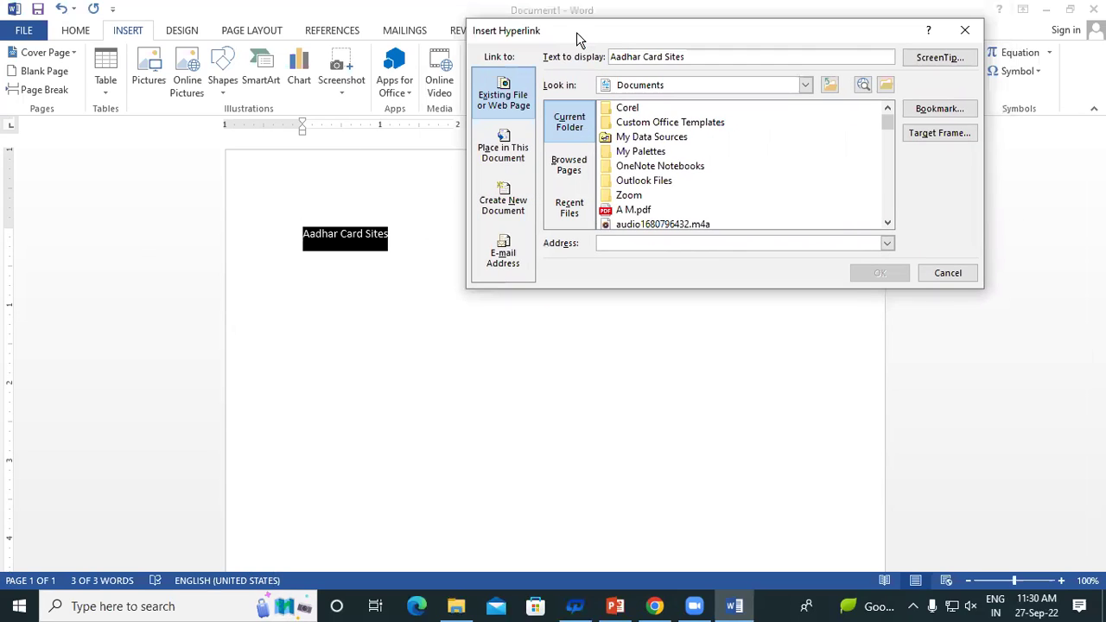
left_click(574, 170)
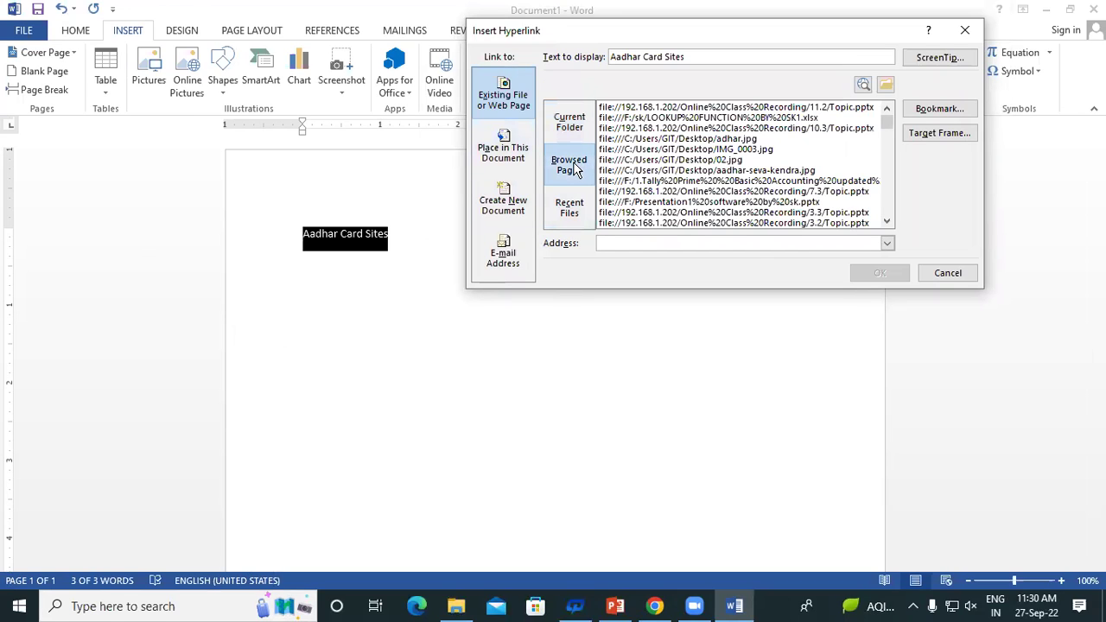
left_click(612, 242)
right_click(613, 243)
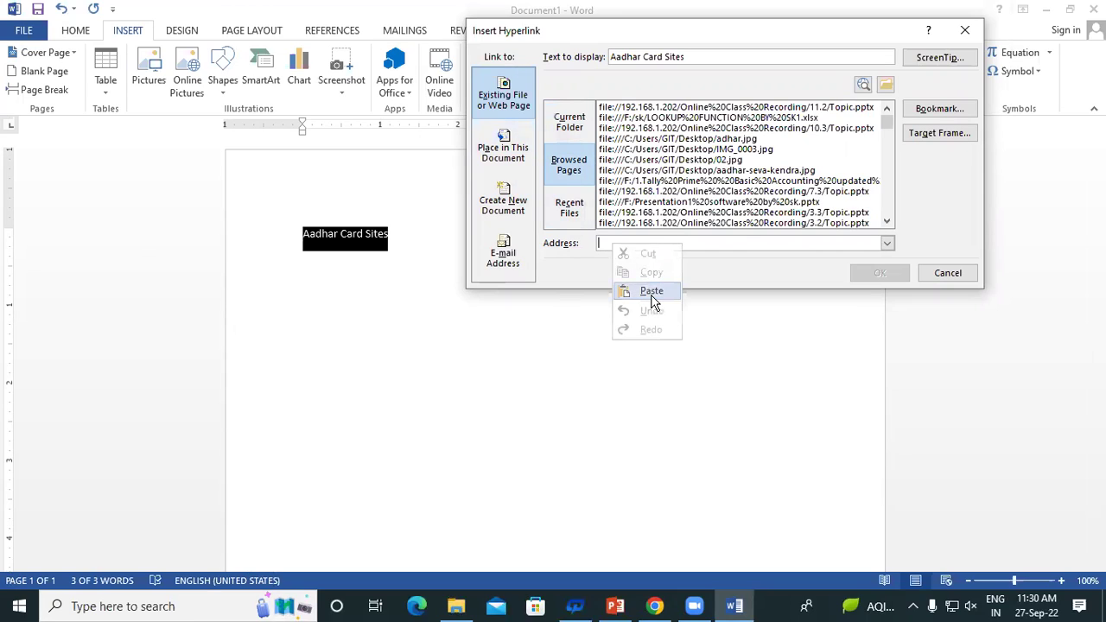
left_click(647, 292)
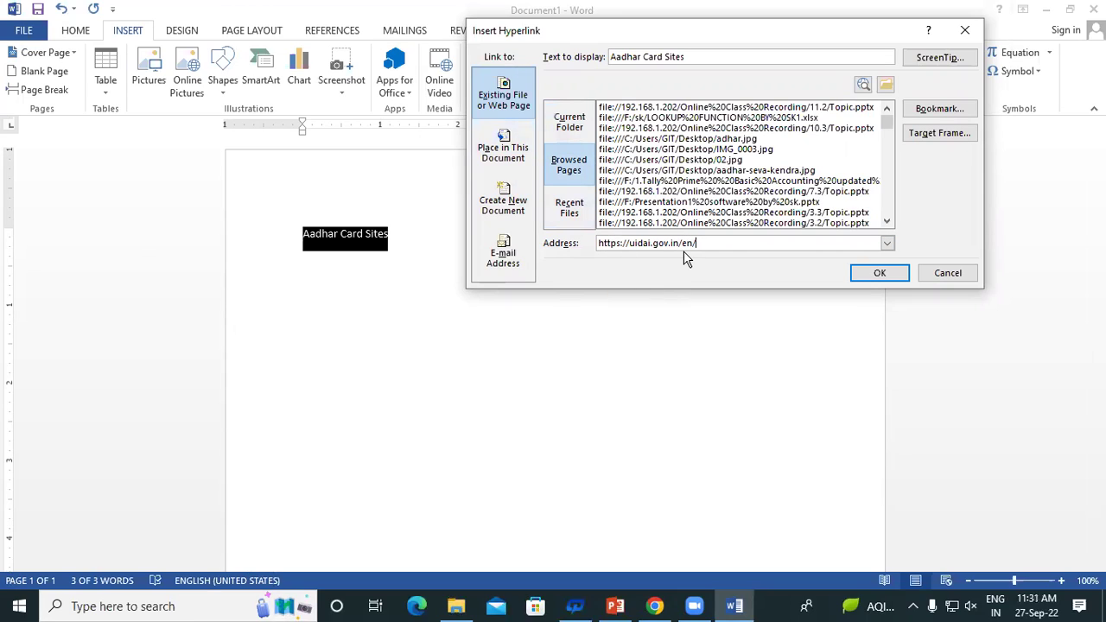
left_click(899, 273)
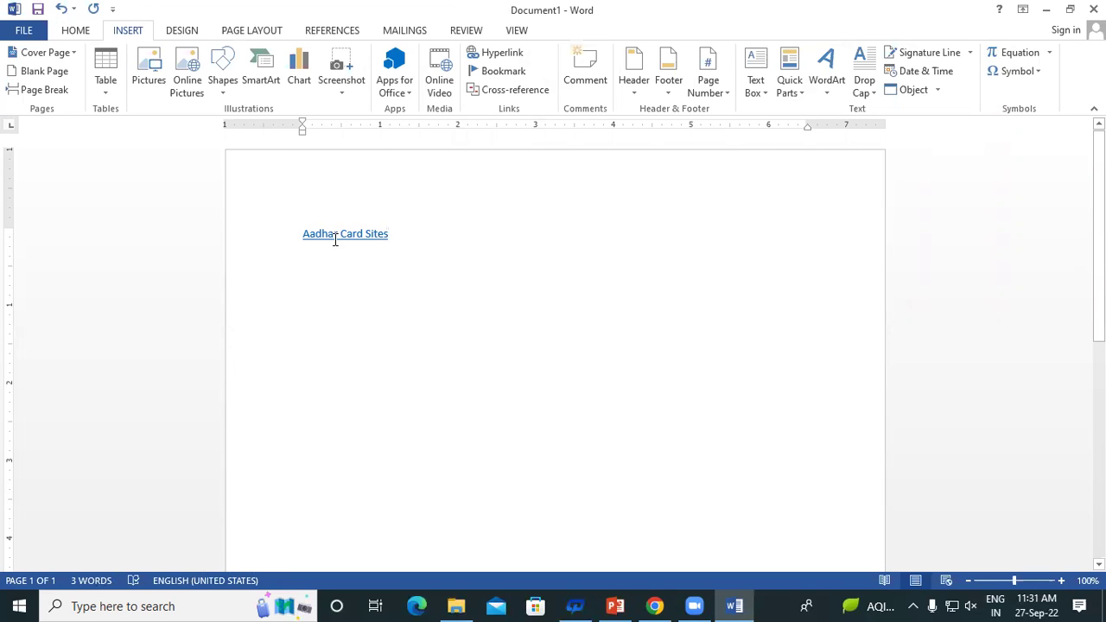
- Close the UIDAI tab in Chrome, look over the dashboard and Zoom tabs, then return to Word
left_click(441, 246)
left_click(655, 606)
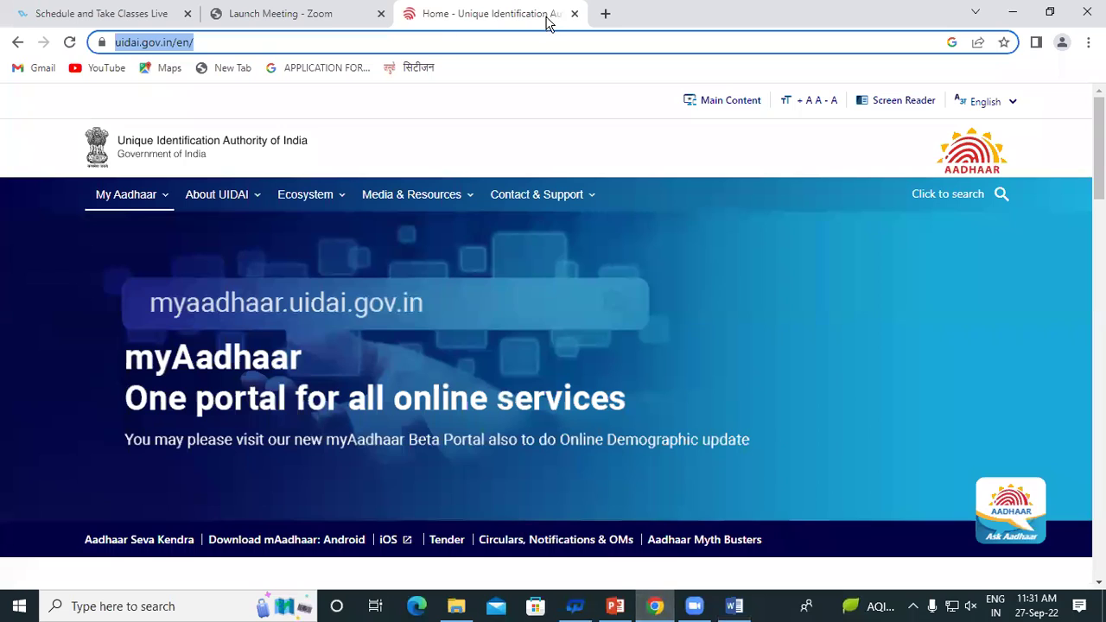
left_click(574, 13)
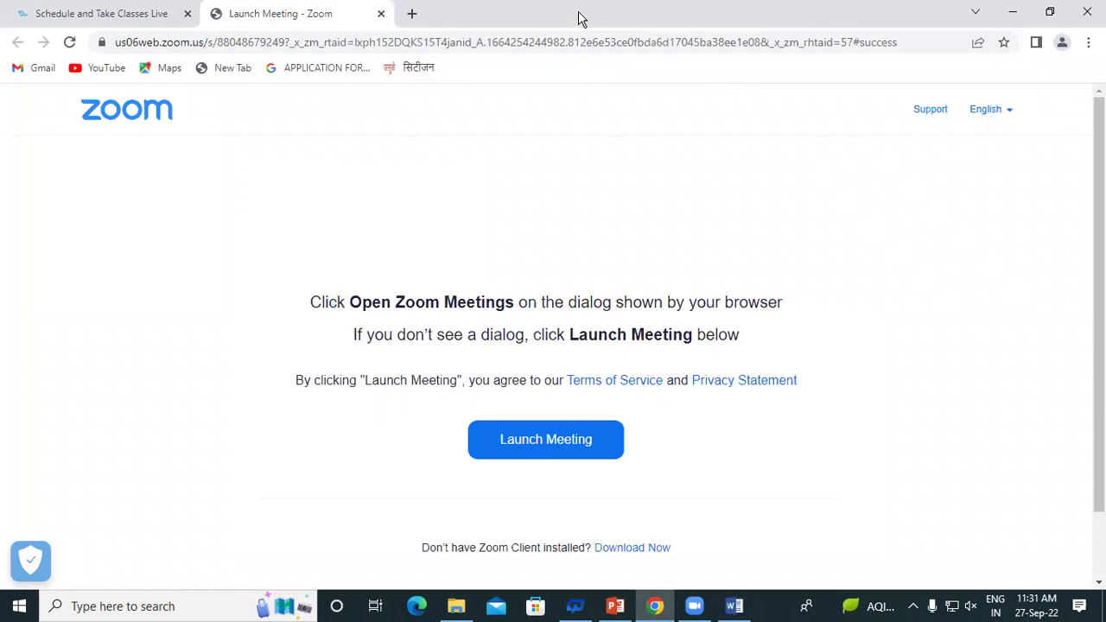
left_click(111, 14)
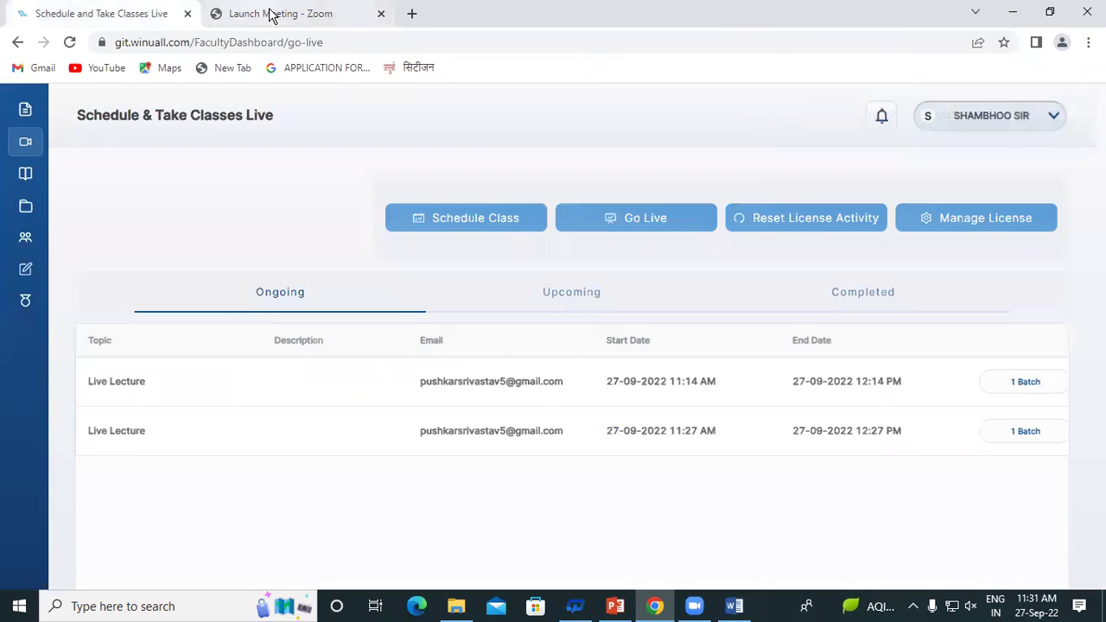
left_click(271, 15)
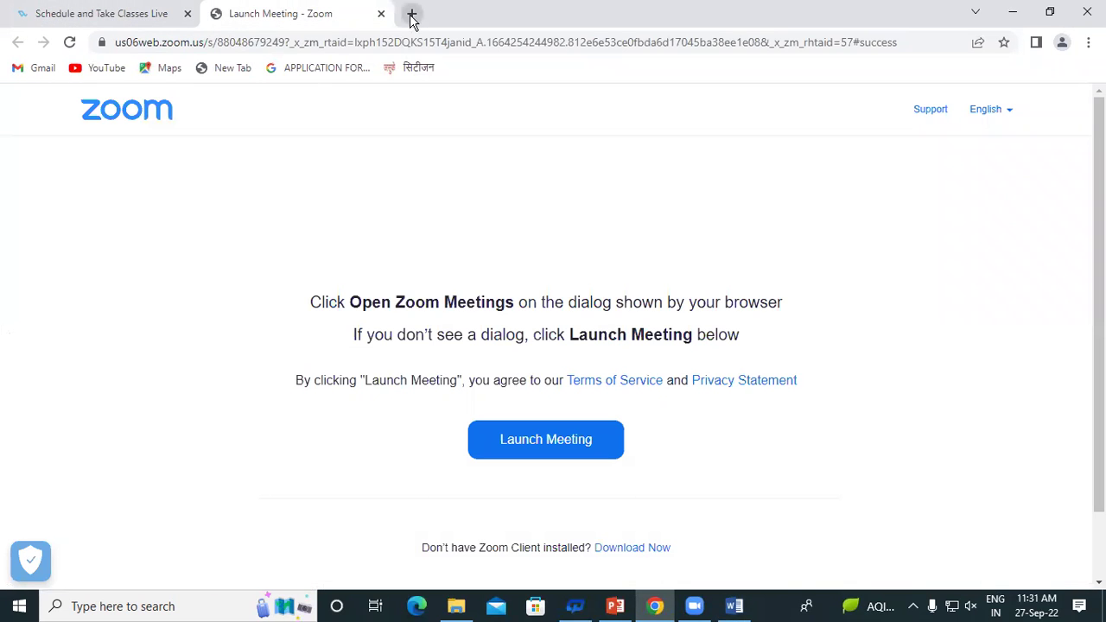
left_click(412, 15)
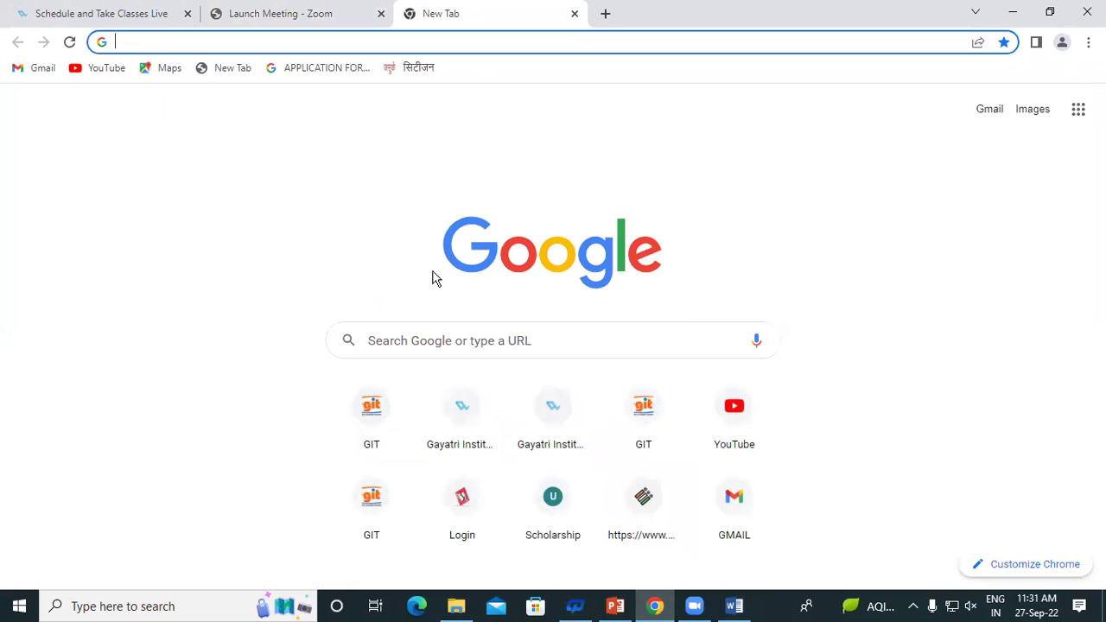
left_click(574, 14)
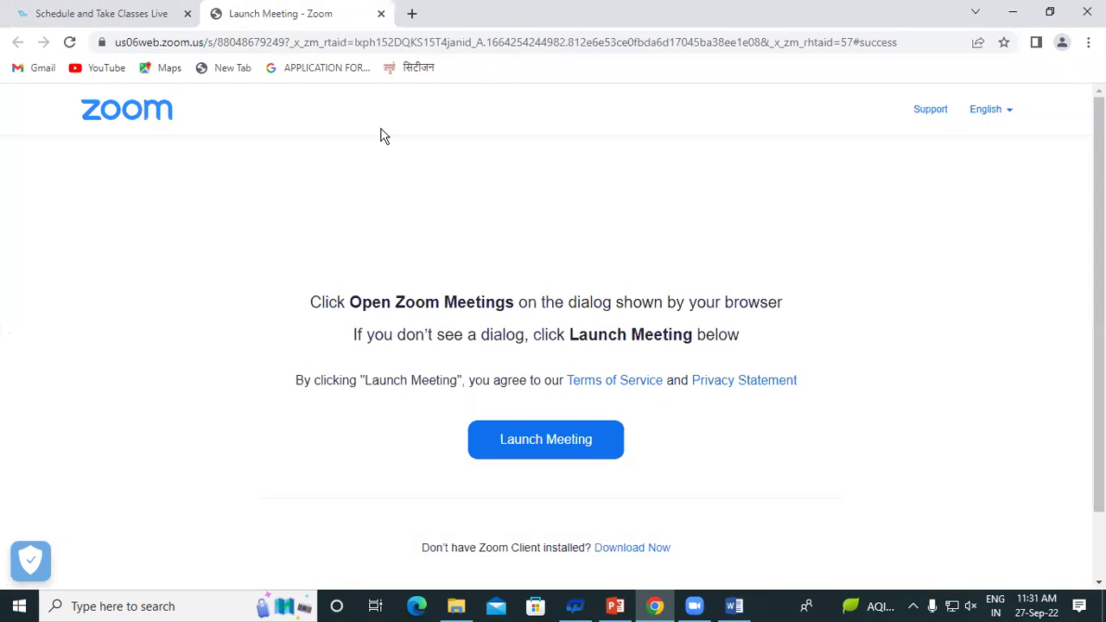
left_click(734, 606)
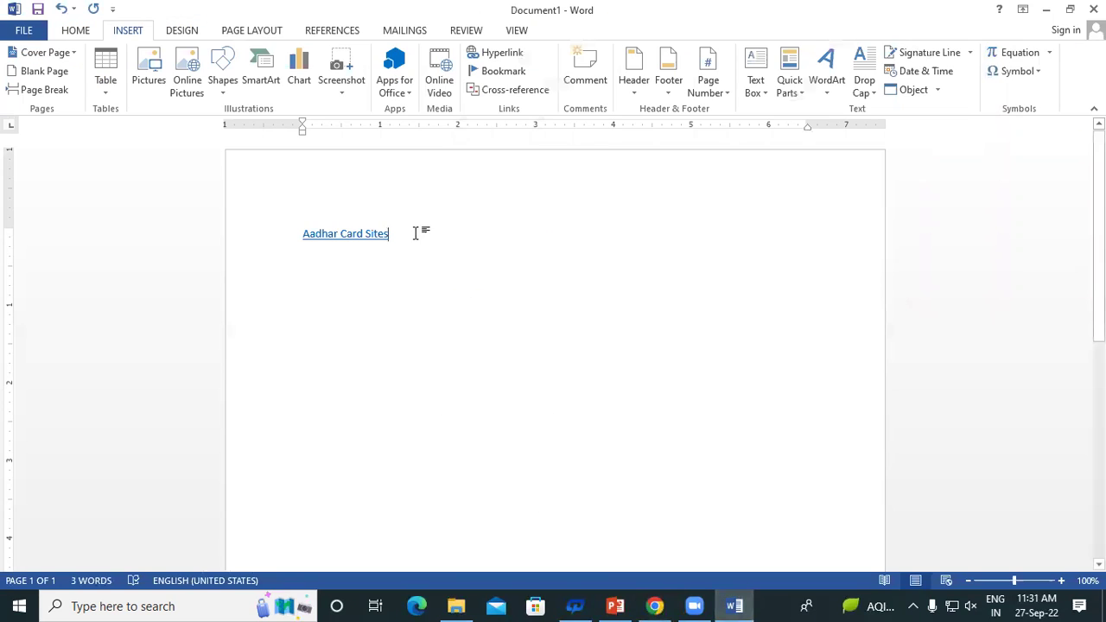
- Generate sample paragraphs with =rand() on a new line below the 'Aadhar Card Sites' link
key("Return")
type("=rand()")
key("Return")
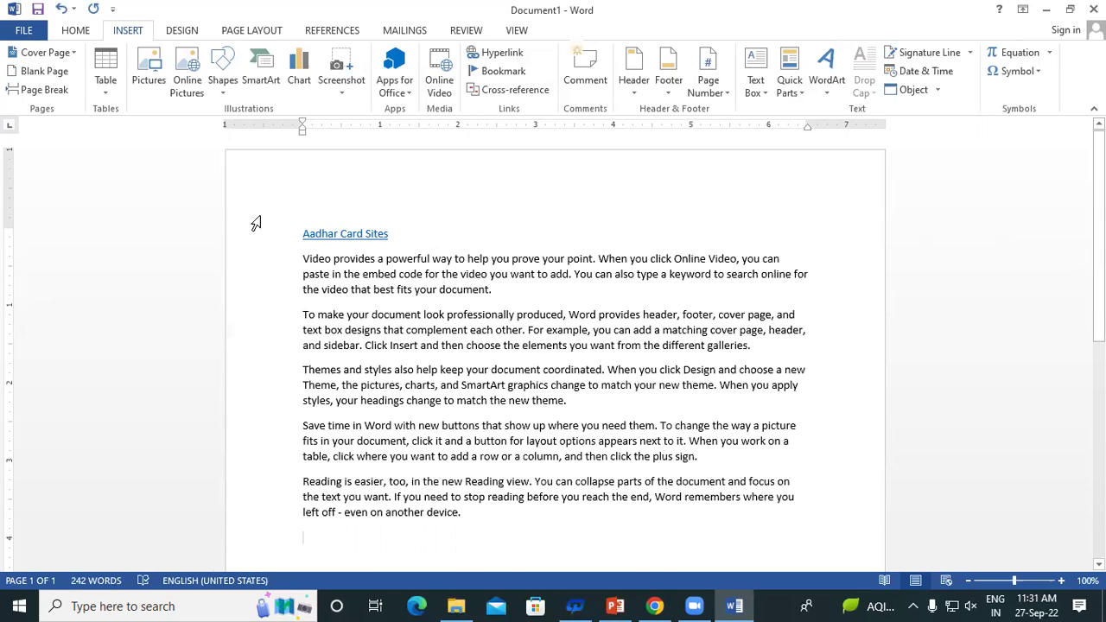
mouse_move(345, 233)
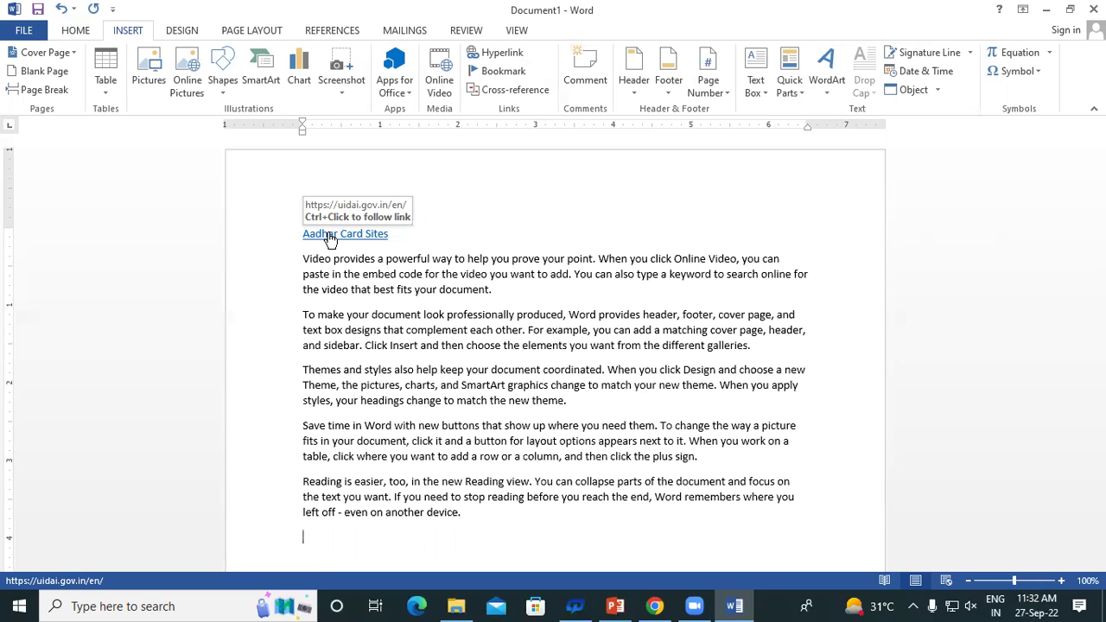
- Follow the 'Aadhar Card Sites' link to the UIDAI English home page in Edge, then return to Word
left_click(331, 239, "ctrl")
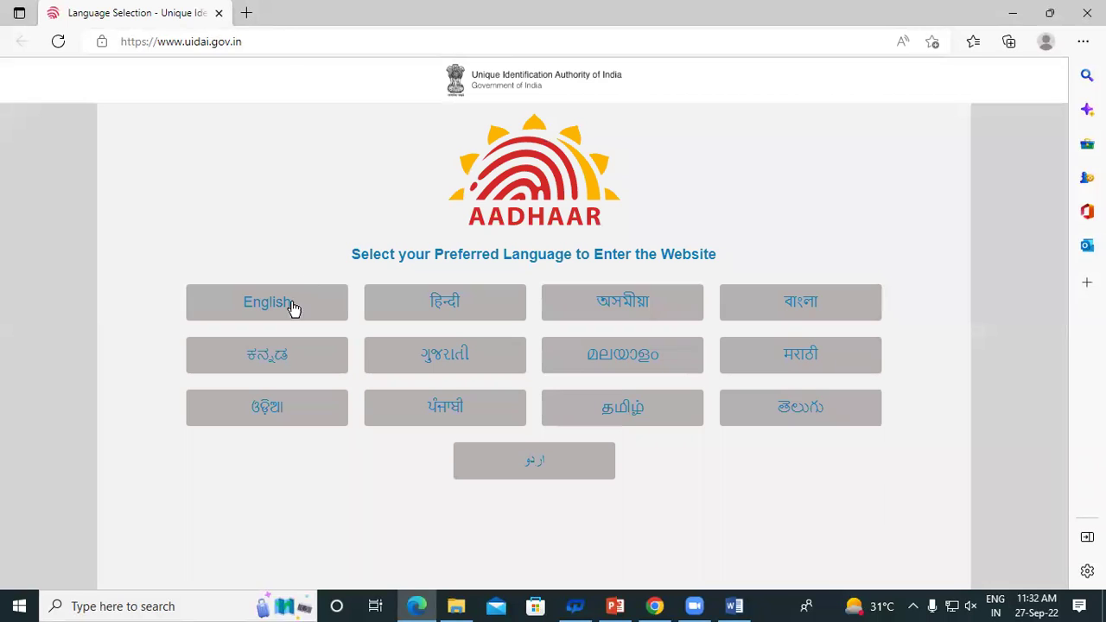
left_click(276, 308)
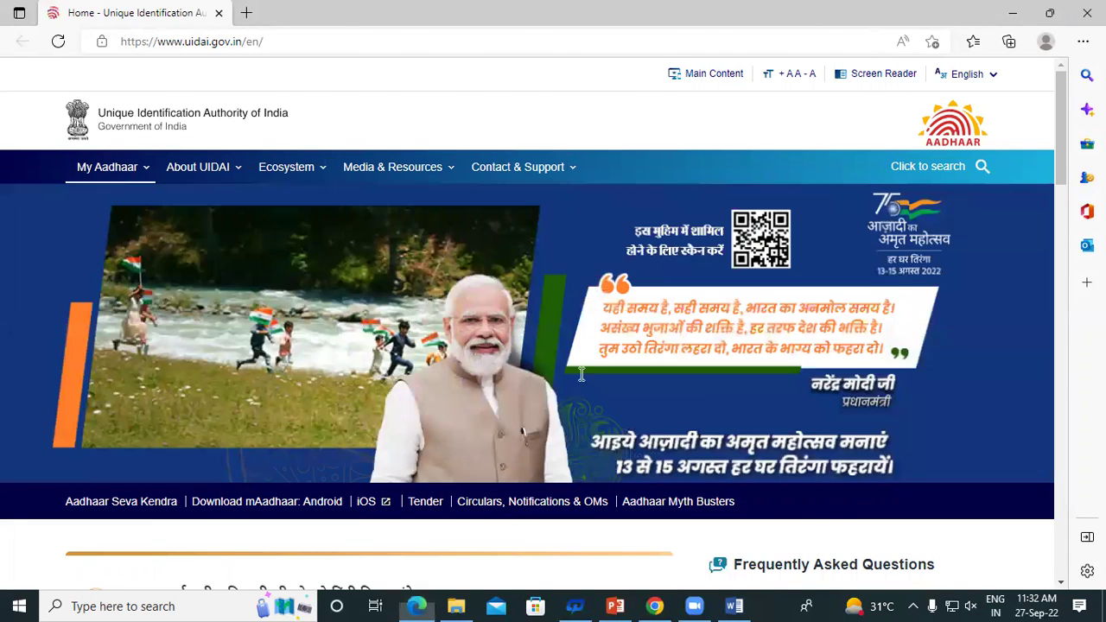
left_click(735, 606)
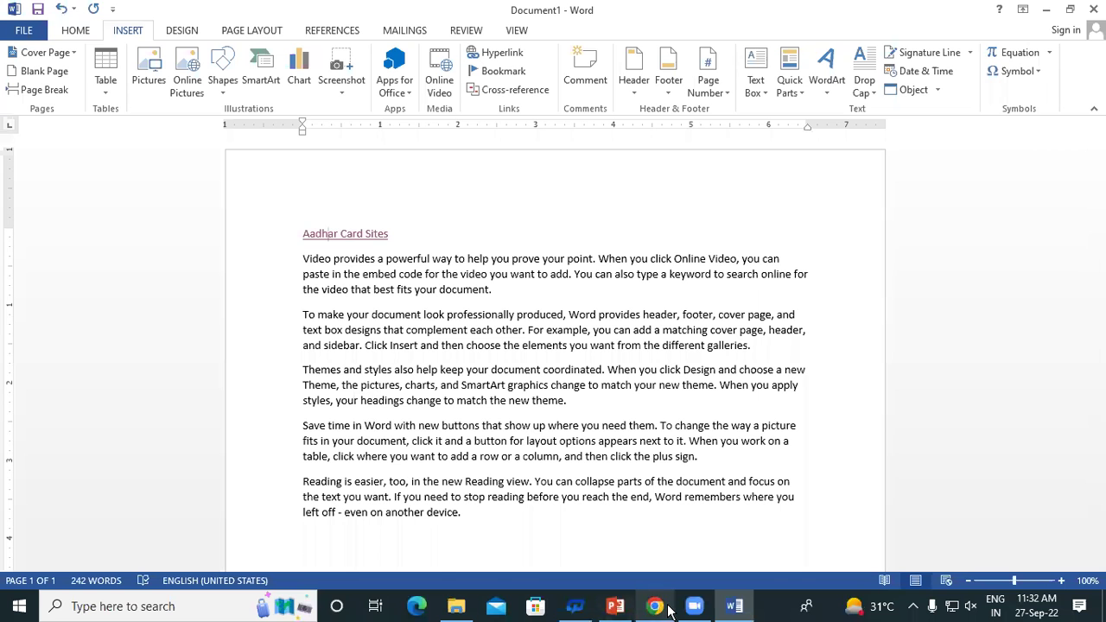
- Search 'pan card' in a new Chrome tab, open the NSDL Online PAN application page, and select its URL
left_click(655, 606)
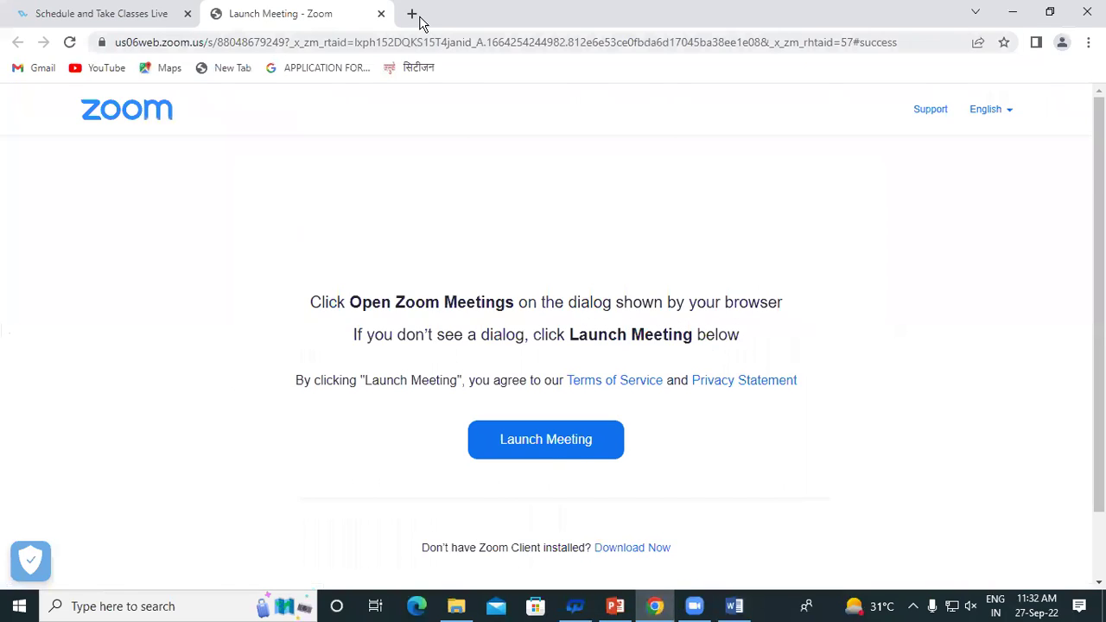
left_click(415, 14)
type("pan card")
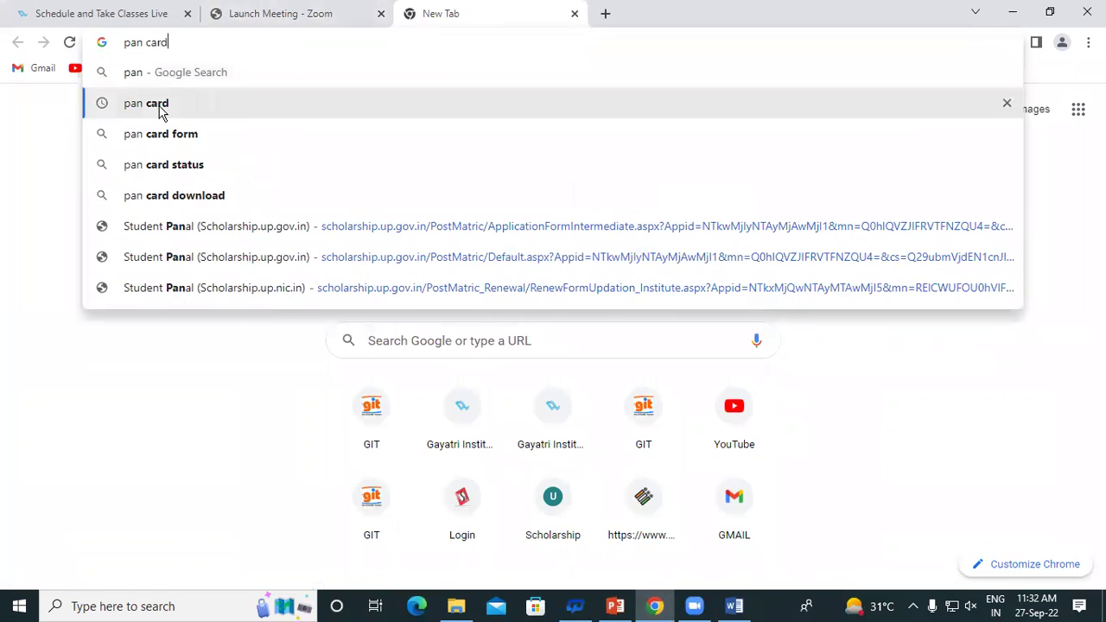
left_click(160, 104)
scroll(160, 380, "down", 2)
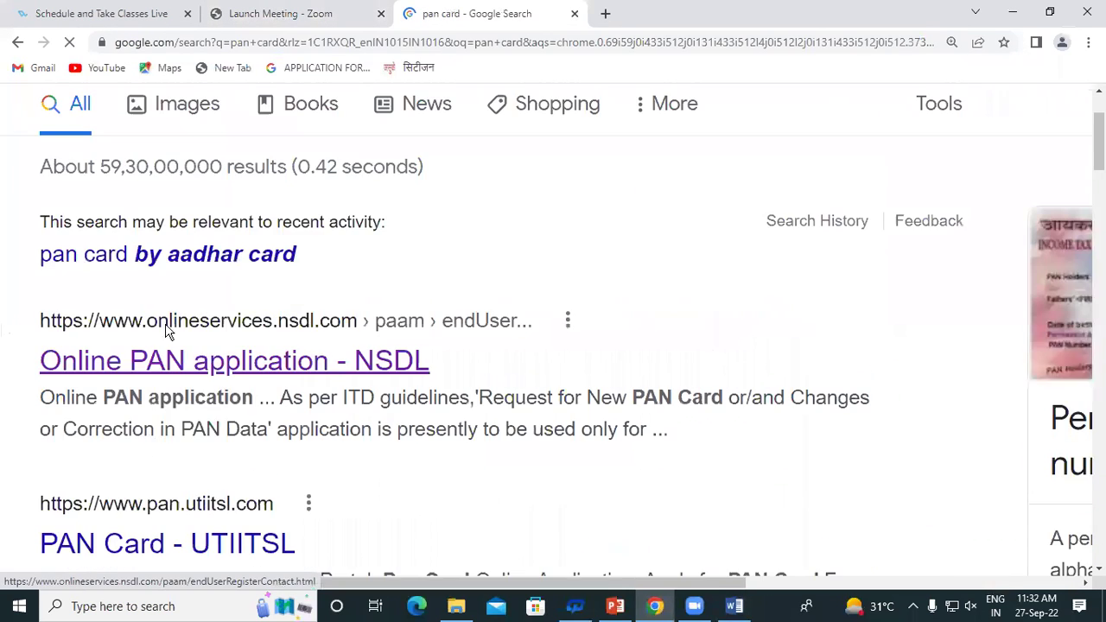
left_click(176, 294)
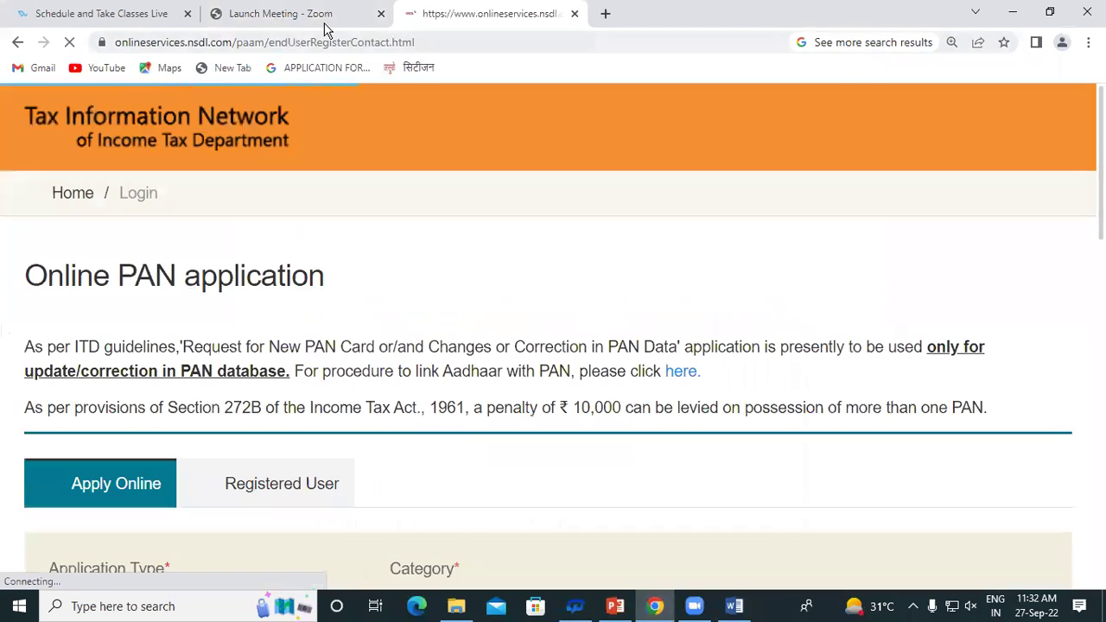
left_click(429, 43)
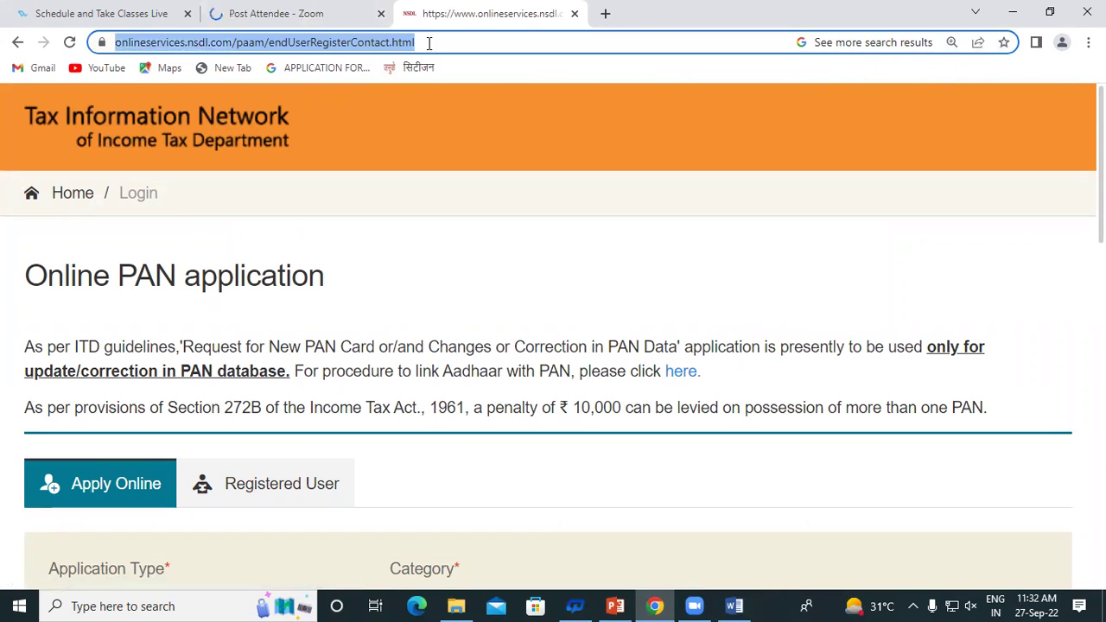
- Back in Word, begin a new line reading 'Pan' beneath the 'Aadhar Card Sites' link
left_click(735, 605)
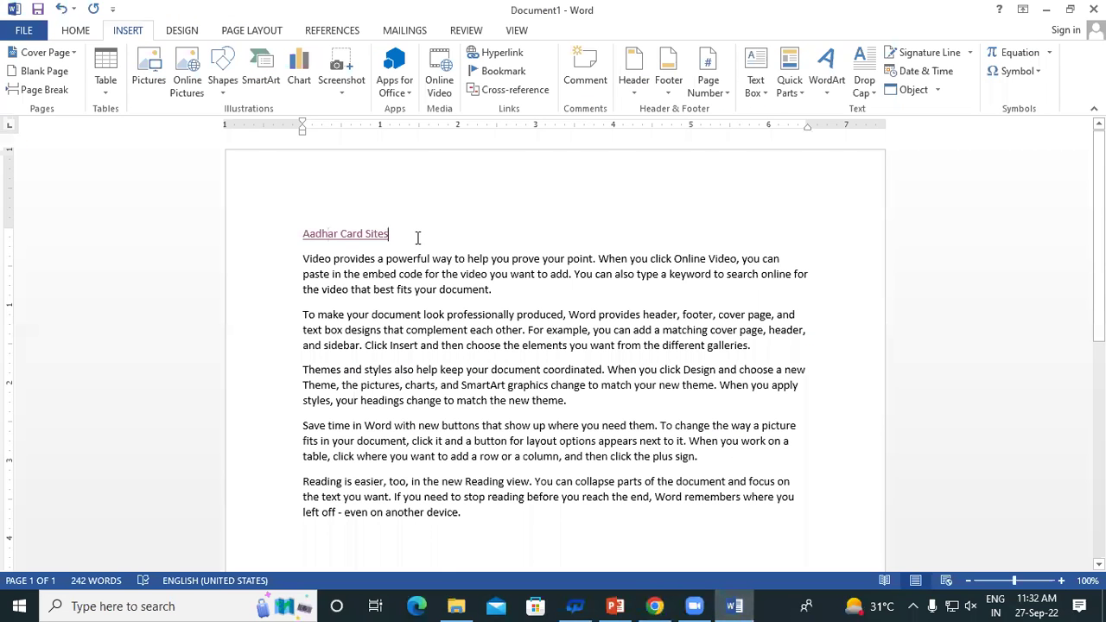
key("Return")
type("Pan")
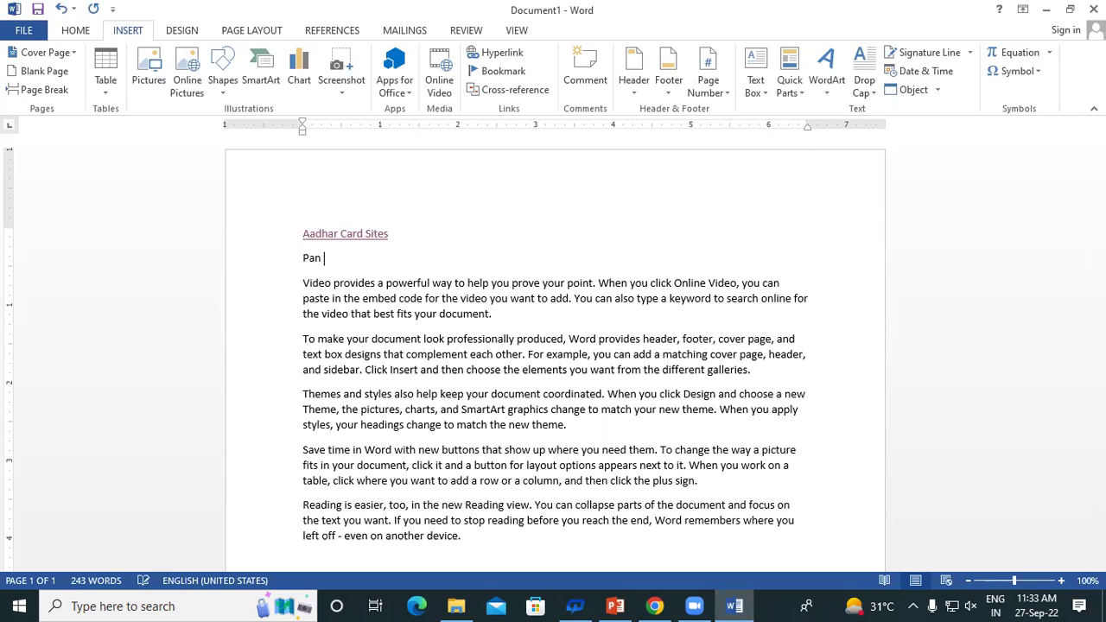
- Finish typing 'Pan Card' and link it to the copied NSDL PAN application address
type("rd")
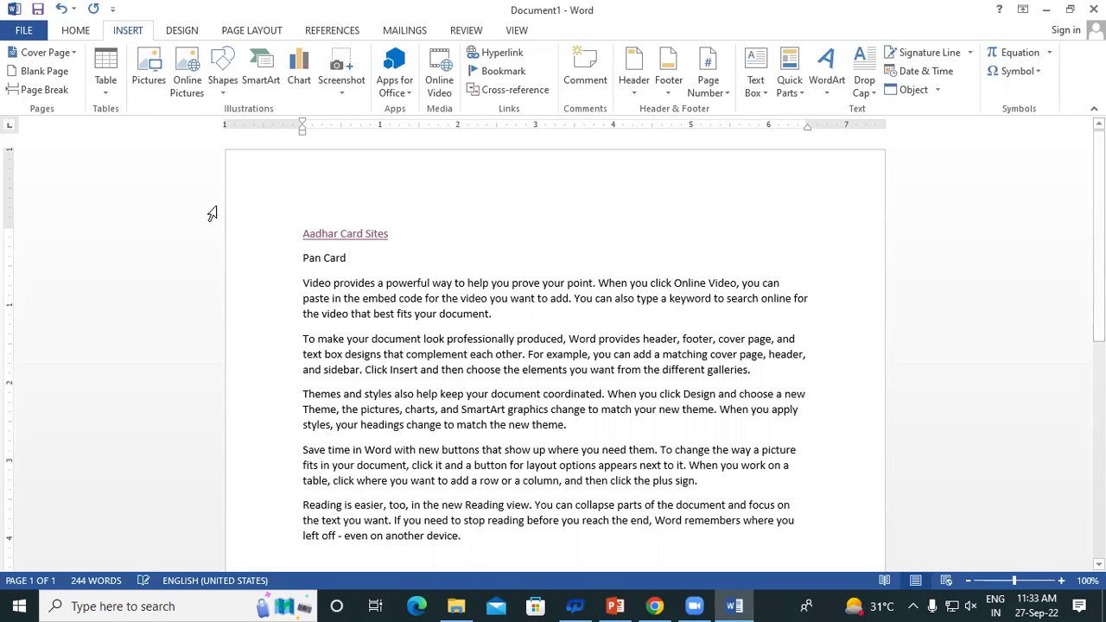
left_click_drag(358, 260, 294, 262)
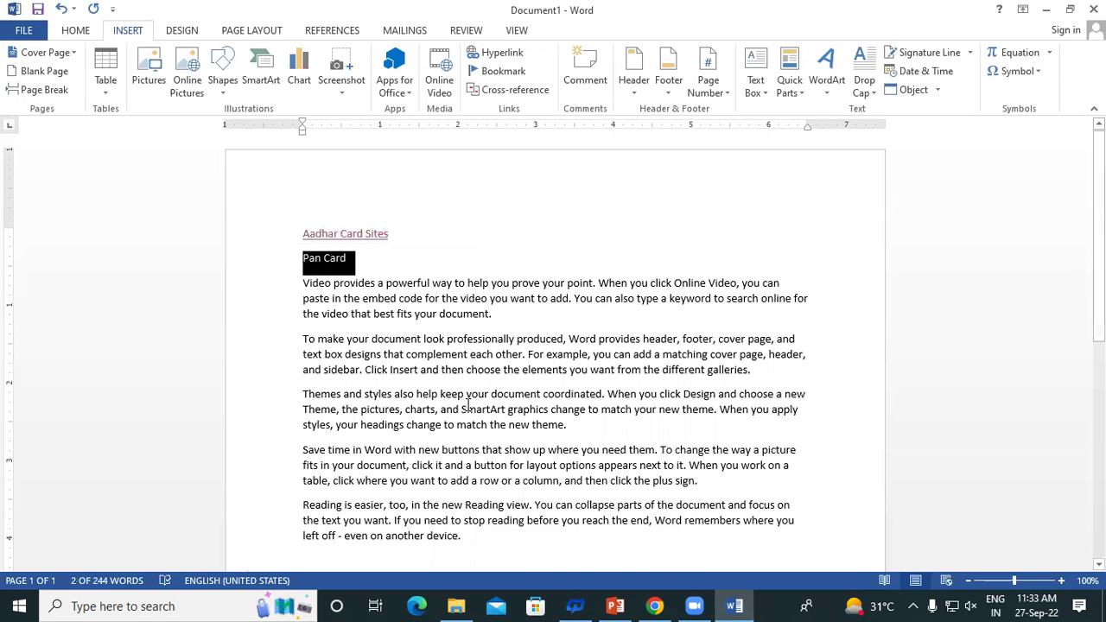
key("ctrl+k")
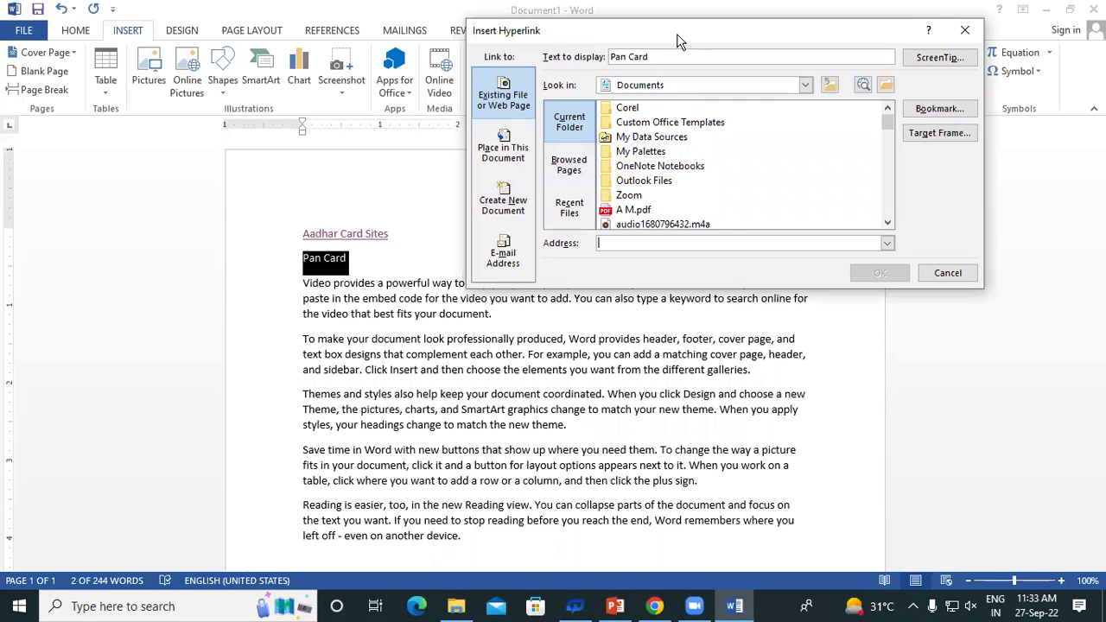
left_click_drag(637, 41, 335, 31)
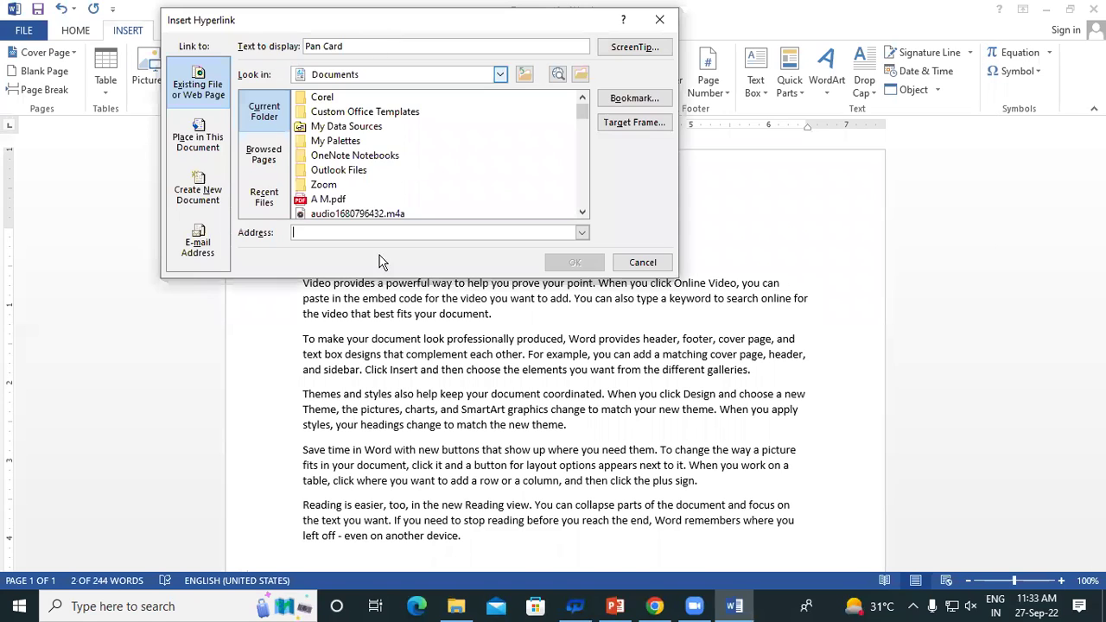
left_click(264, 154)
right_click(313, 230)
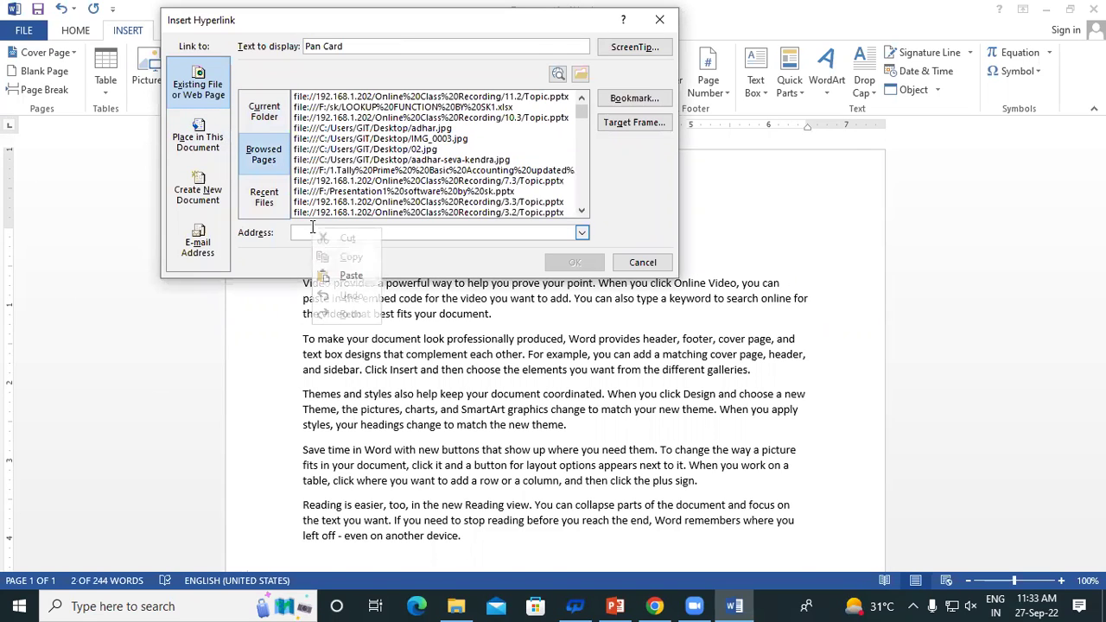
left_click(350, 283)
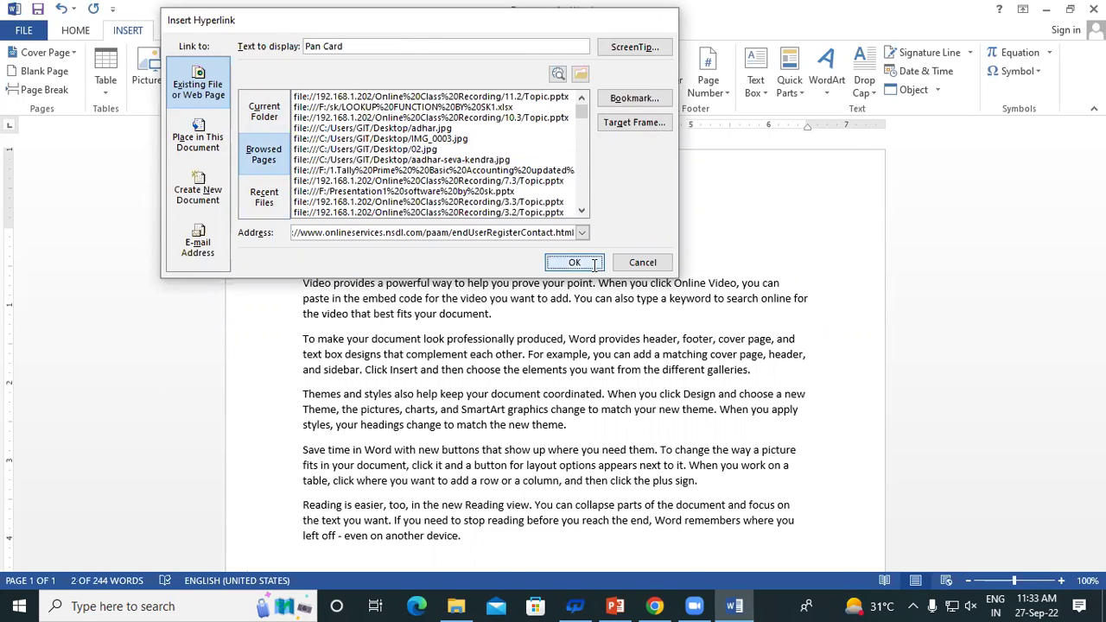
left_click(593, 265)
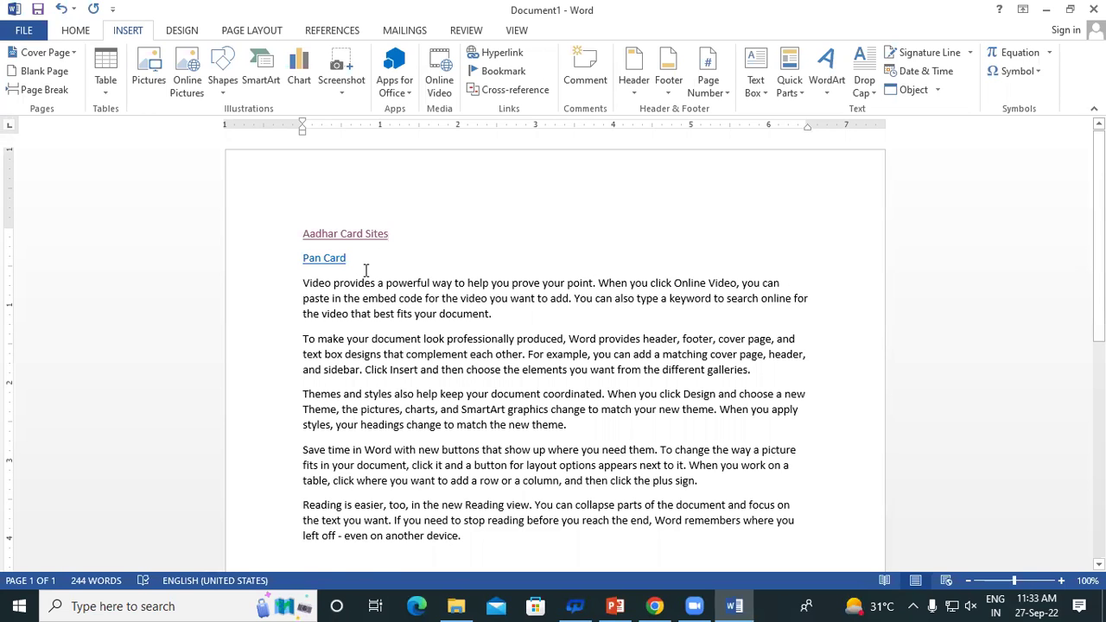
- Close the NSDL tab, test the Pan Card link from Word, then close Edge
scroll(413, 313, "down", 2)
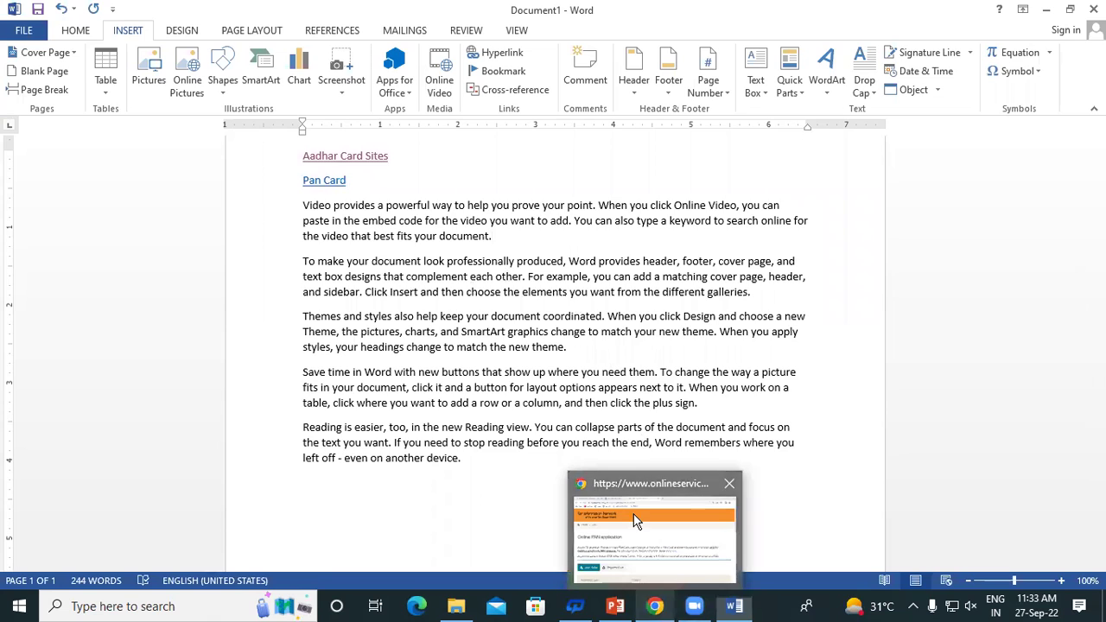
mouse_move(654, 607)
left_click(639, 529)
left_click(575, 13)
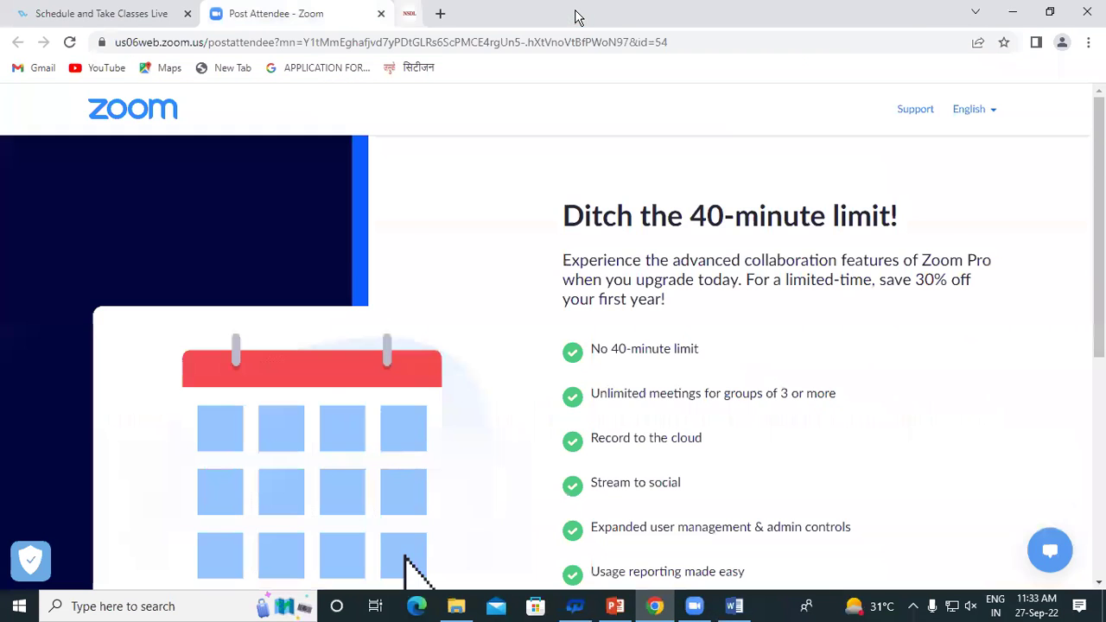
left_click(733, 606)
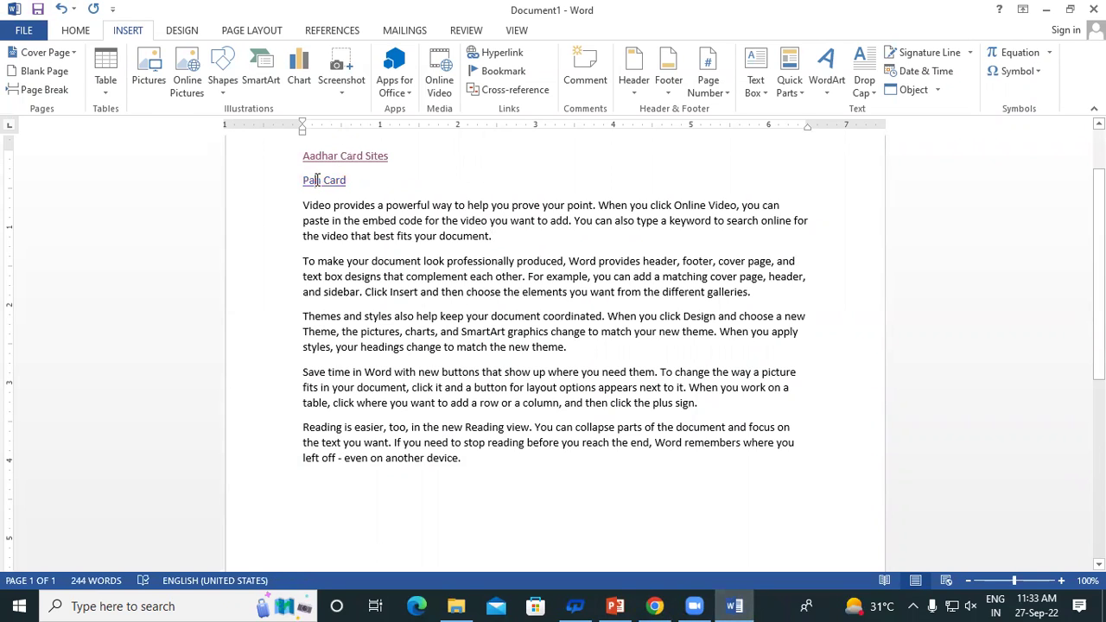
left_click(318, 188, "ctrl")
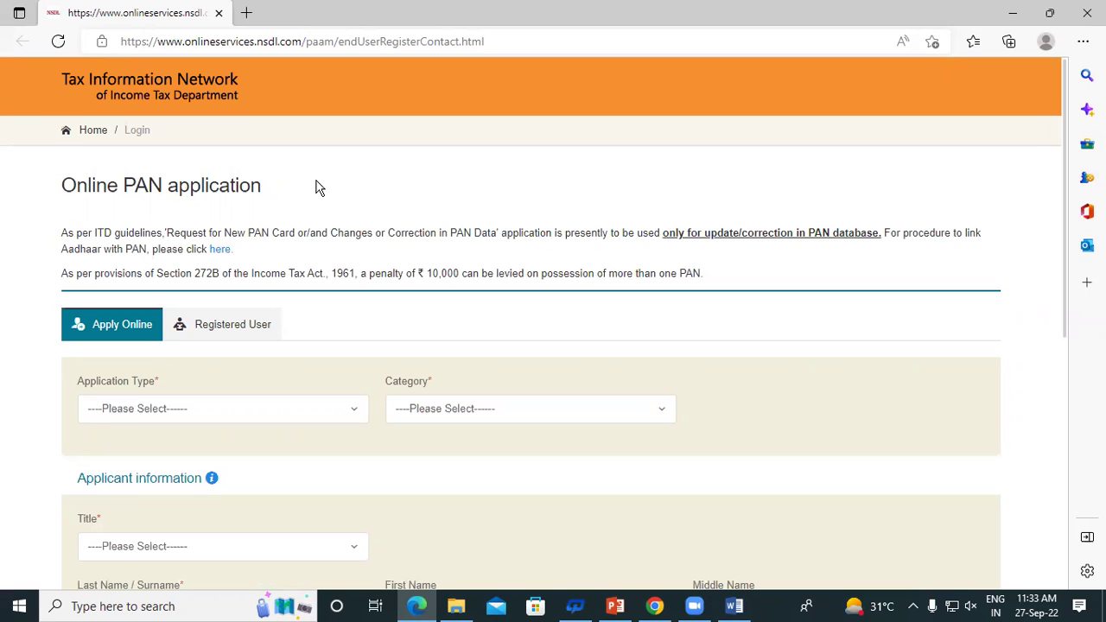
left_click(1087, 13)
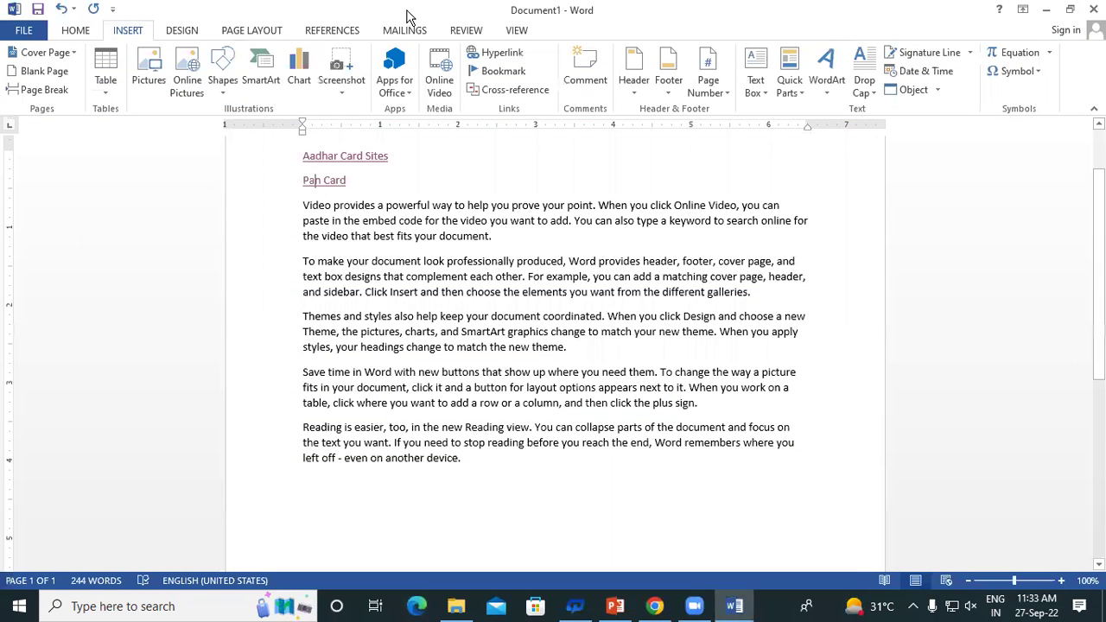
- Search Google for 'what is hyperlink'
key("alt+Tab")
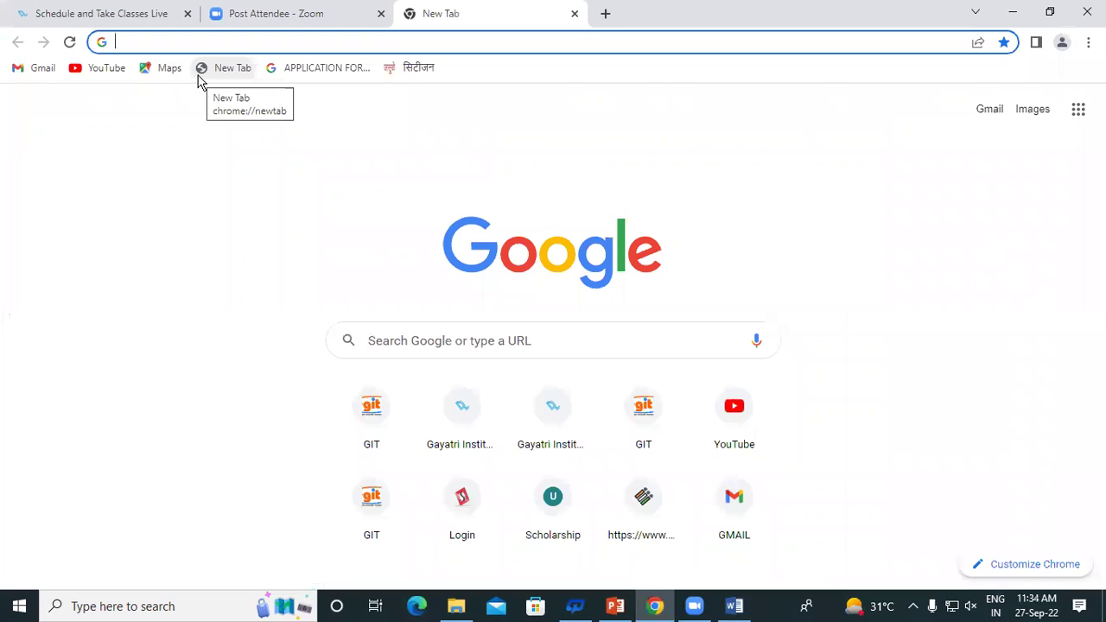
type("what is ")
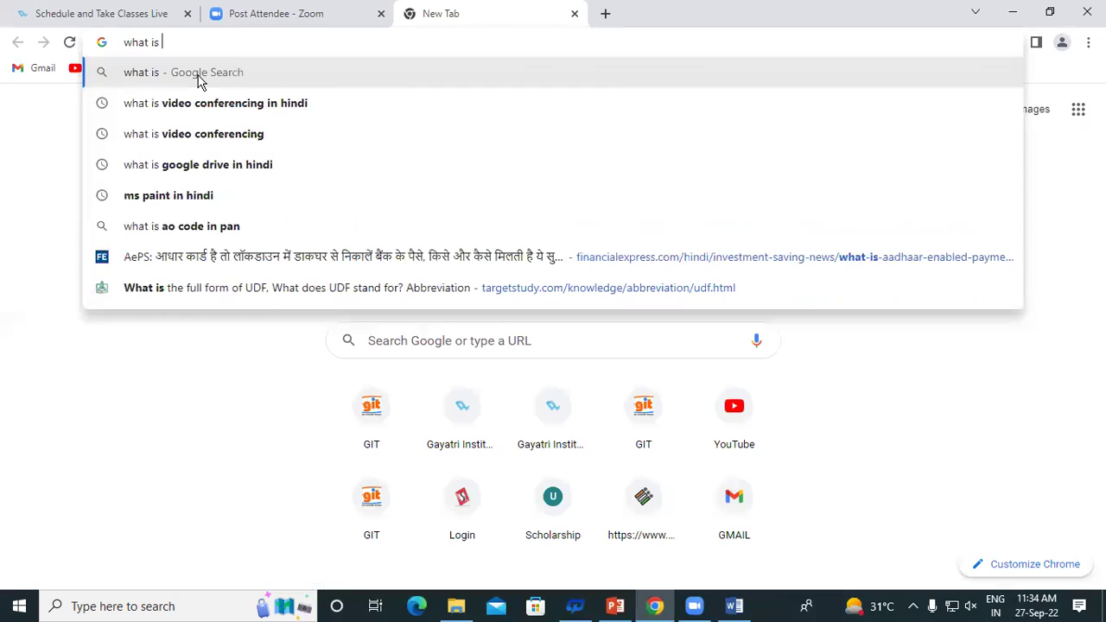
type("h")
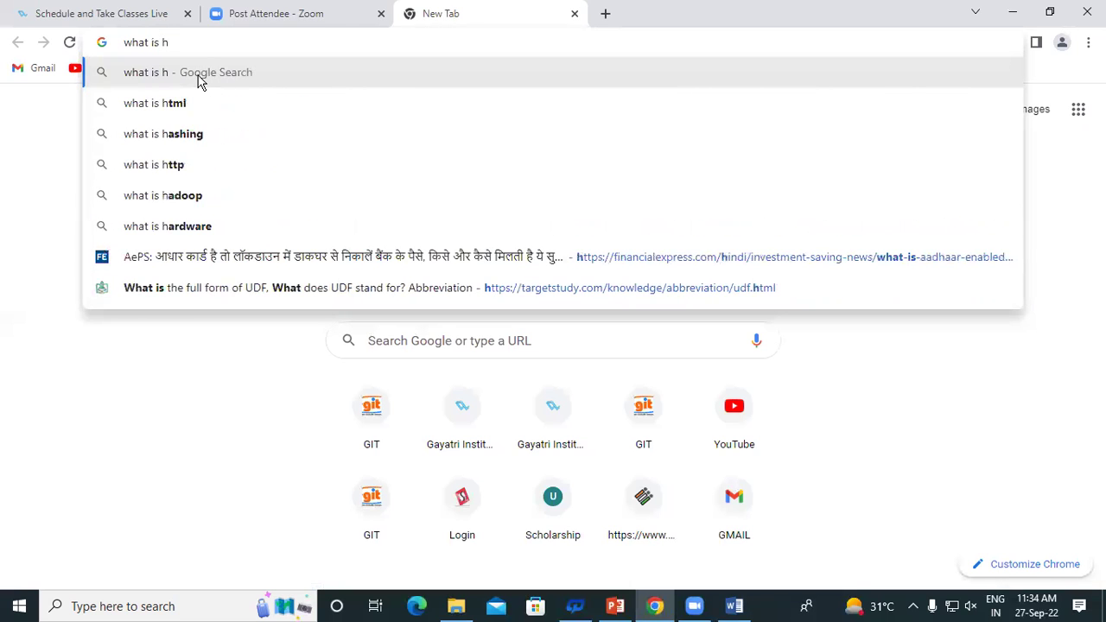
type("yper")
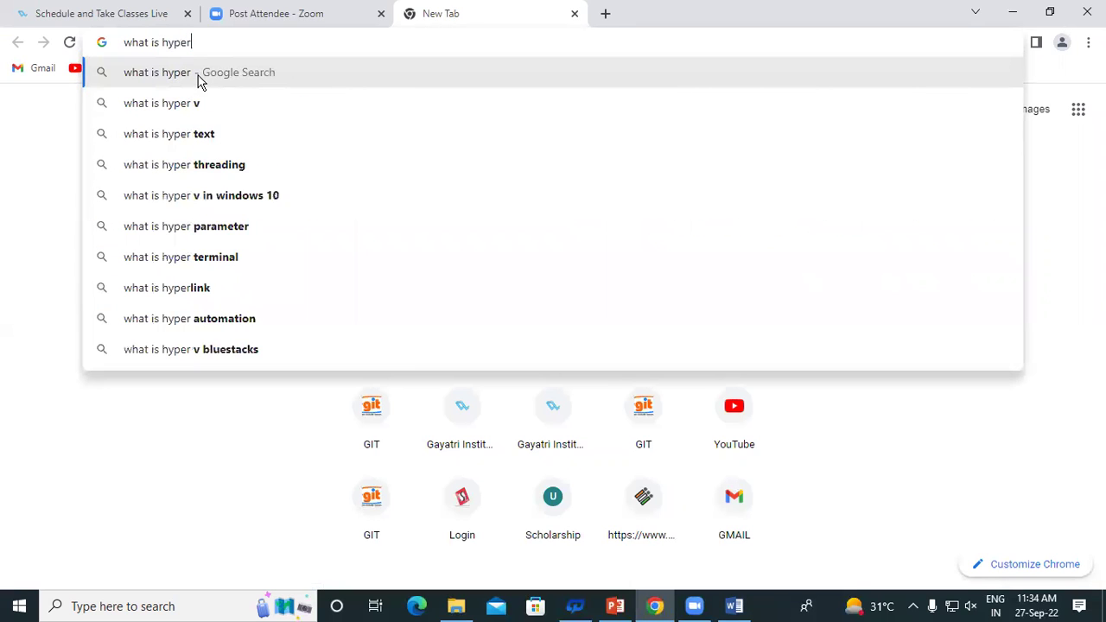
key("BackSpace")
type("lin")
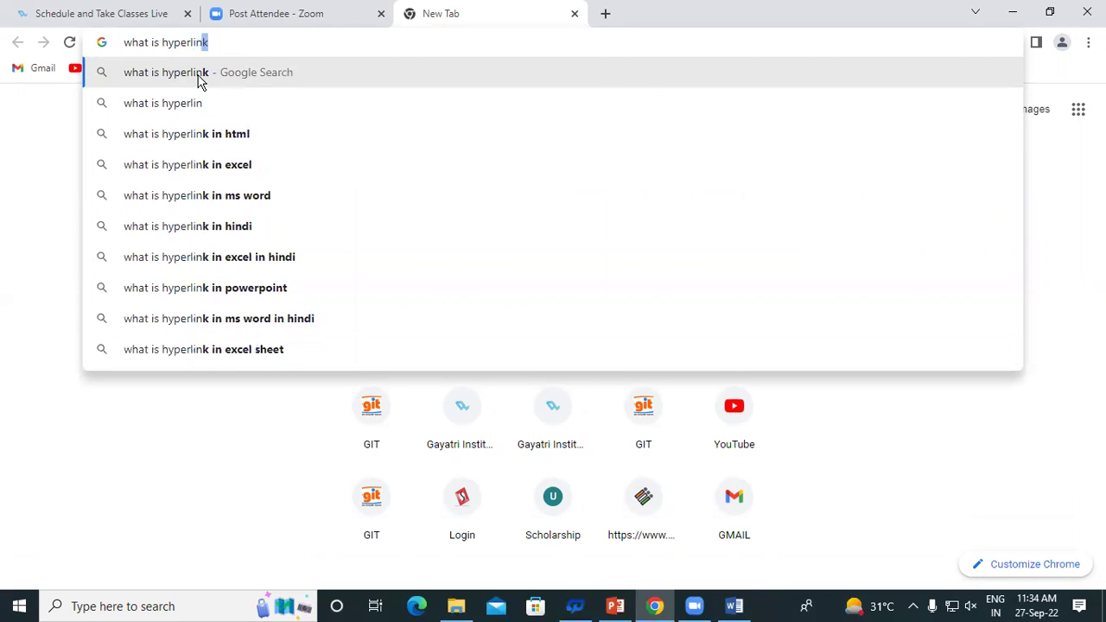
left_click(198, 76)
- Open Techopedia's hyperlink definition, dismiss its webinar popup, and copy the page address
scroll(272, 383, "down", 3)
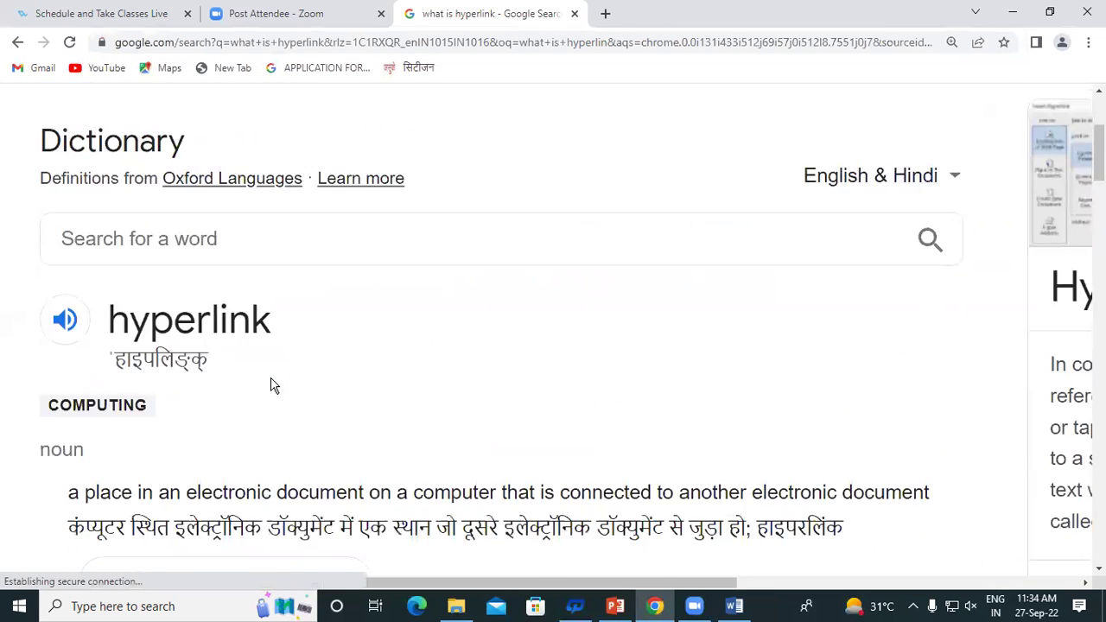
scroll(270, 386, "down", 3)
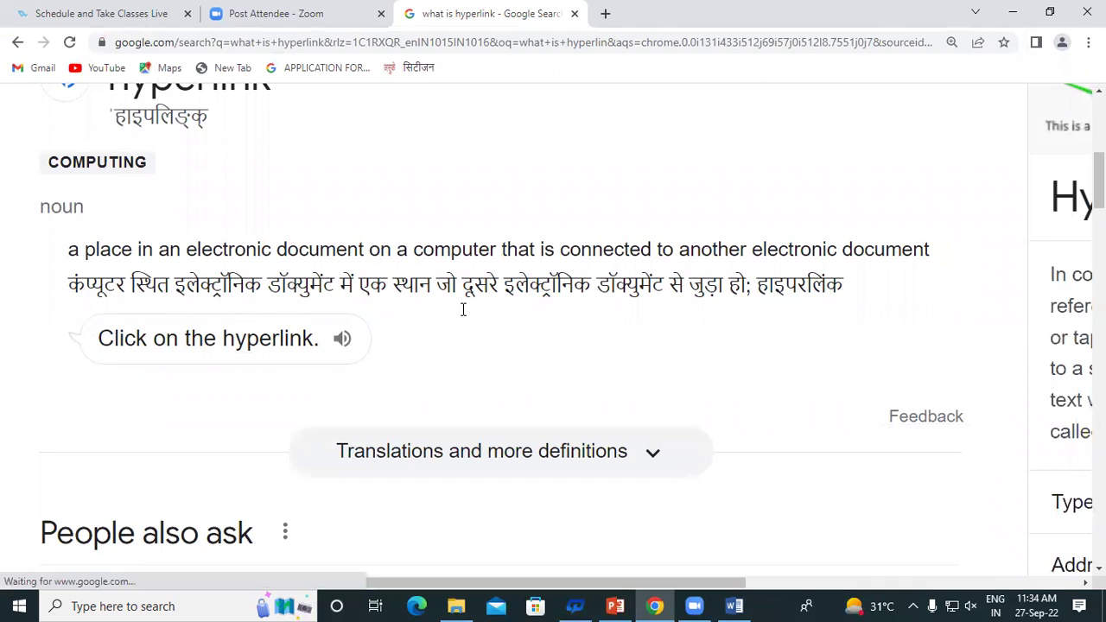
scroll(568, 310, "down", 1)
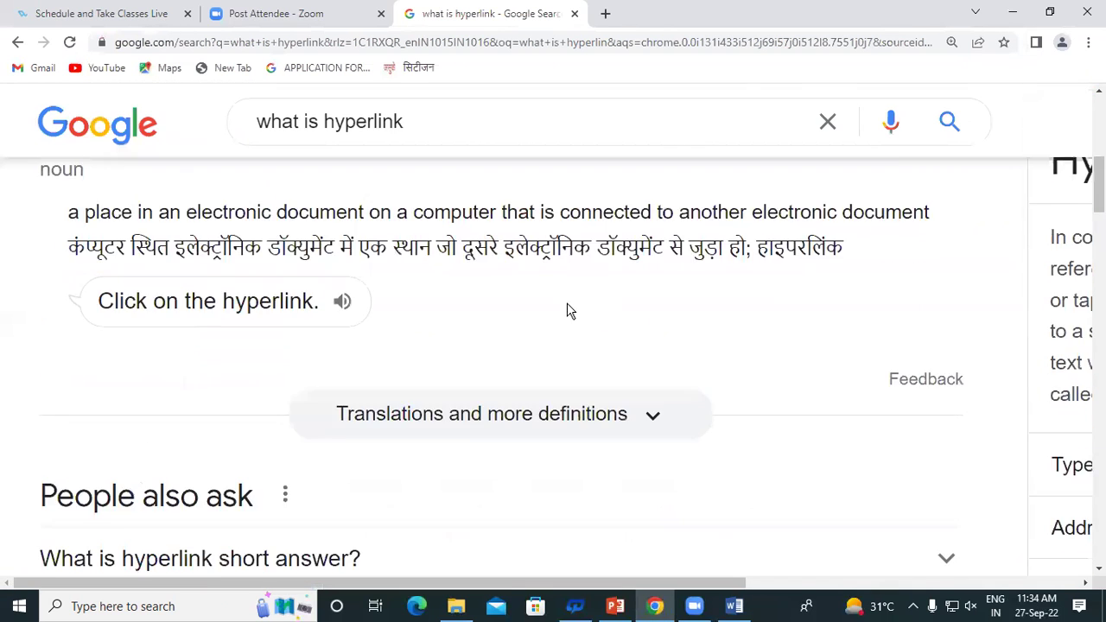
scroll(348, 311, "down", 3)
scroll(348, 311, "down", 4)
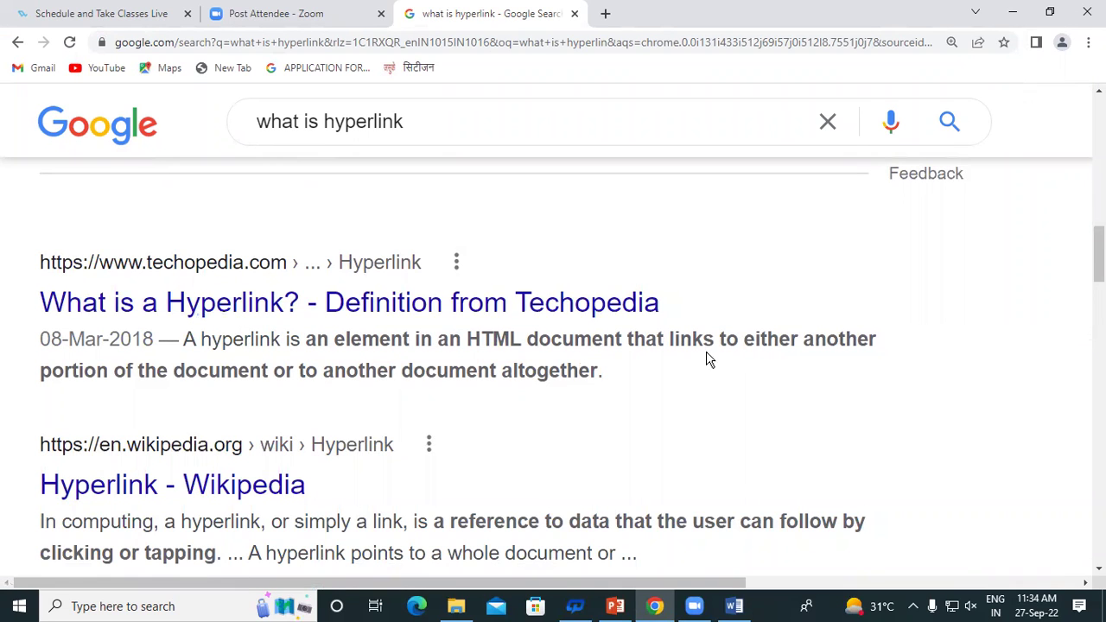
left_click(148, 318)
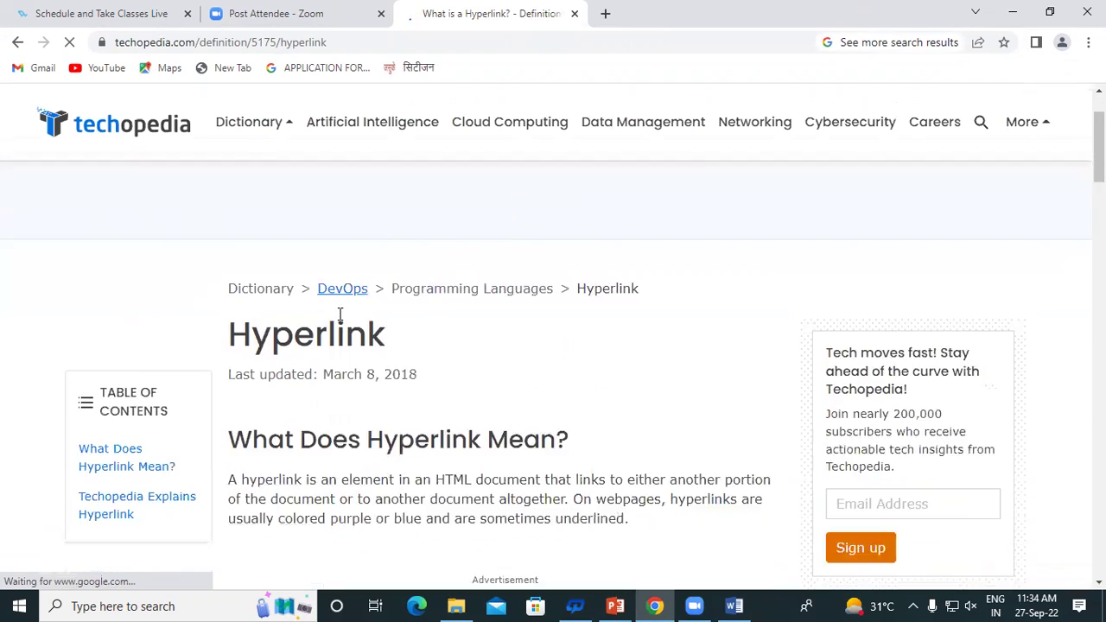
scroll(340, 313, "down", 2)
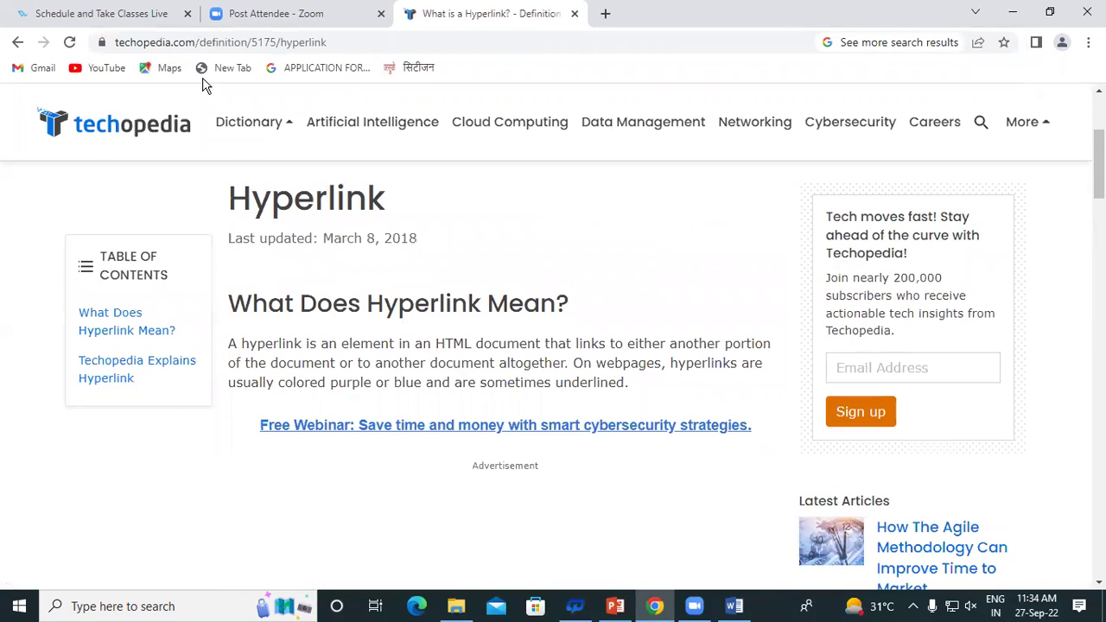
left_click(249, 121)
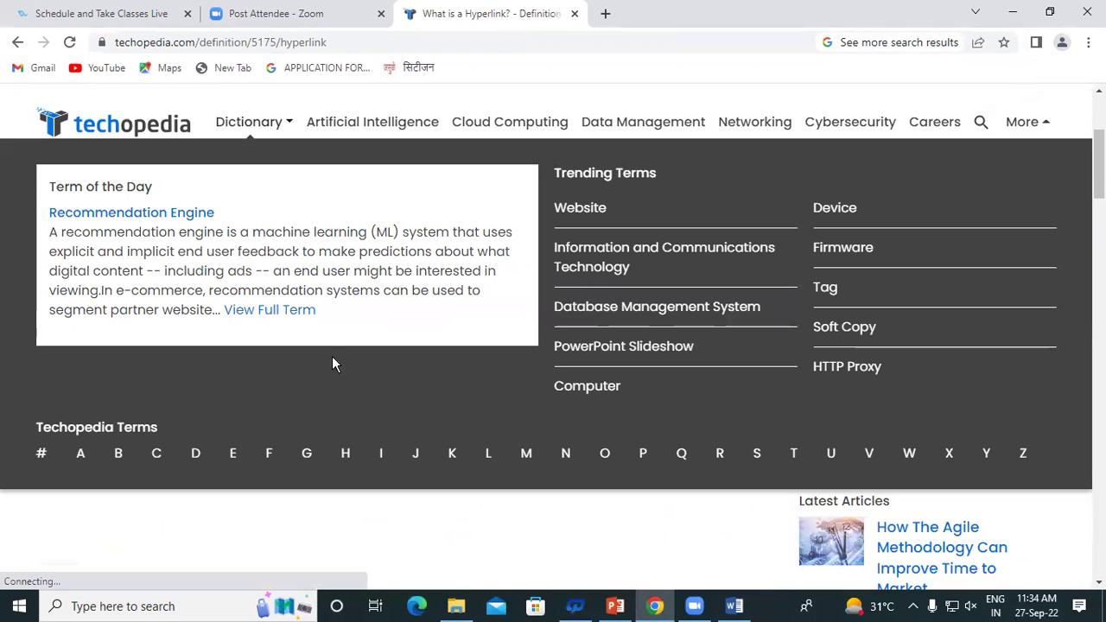
scroll(332, 356, "down", 2)
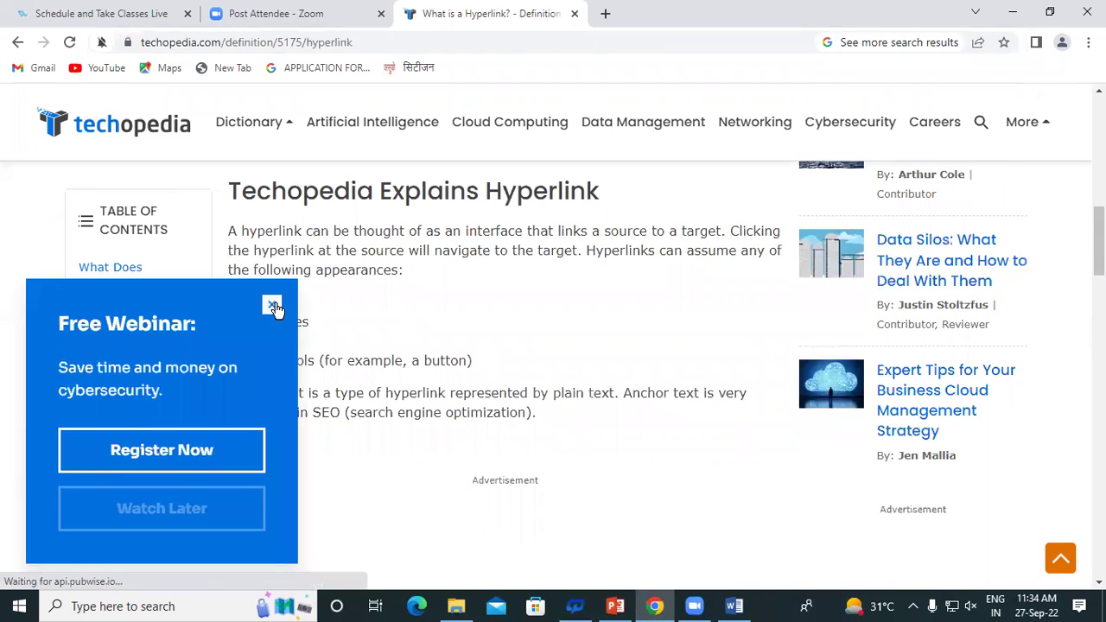
left_click(271, 304)
scroll(365, 324, "up", 5)
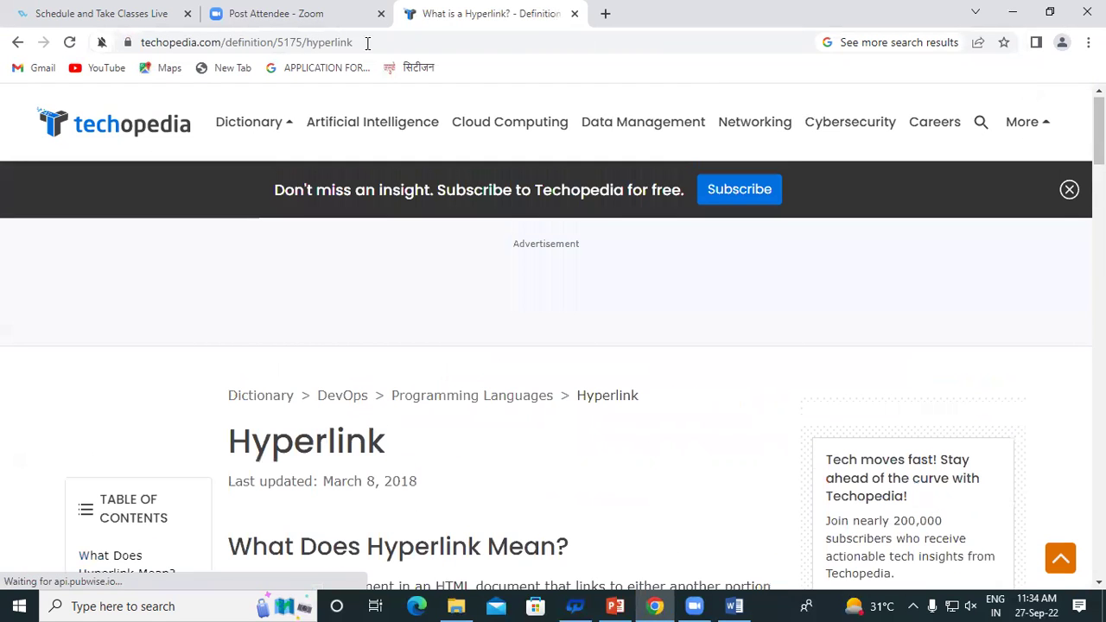
left_click(367, 42)
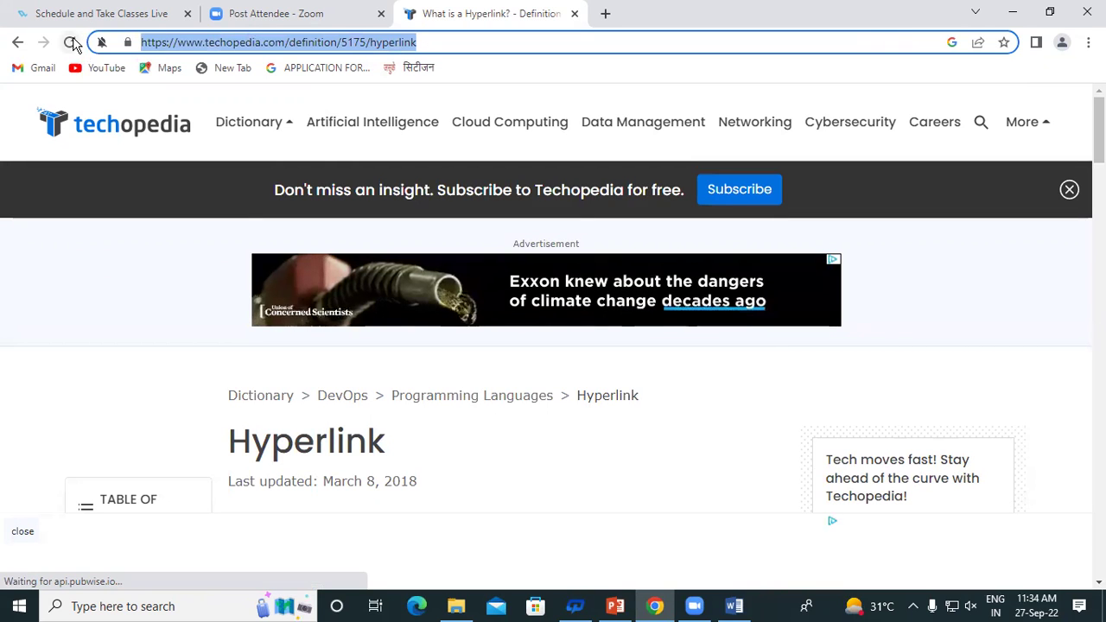
- Return to Word and put the cursor at the end of the Pan Card line
left_click(734, 605)
scroll(406, 427, "down", 3)
scroll(435, 366, "up", 3)
left_click(384, 193)
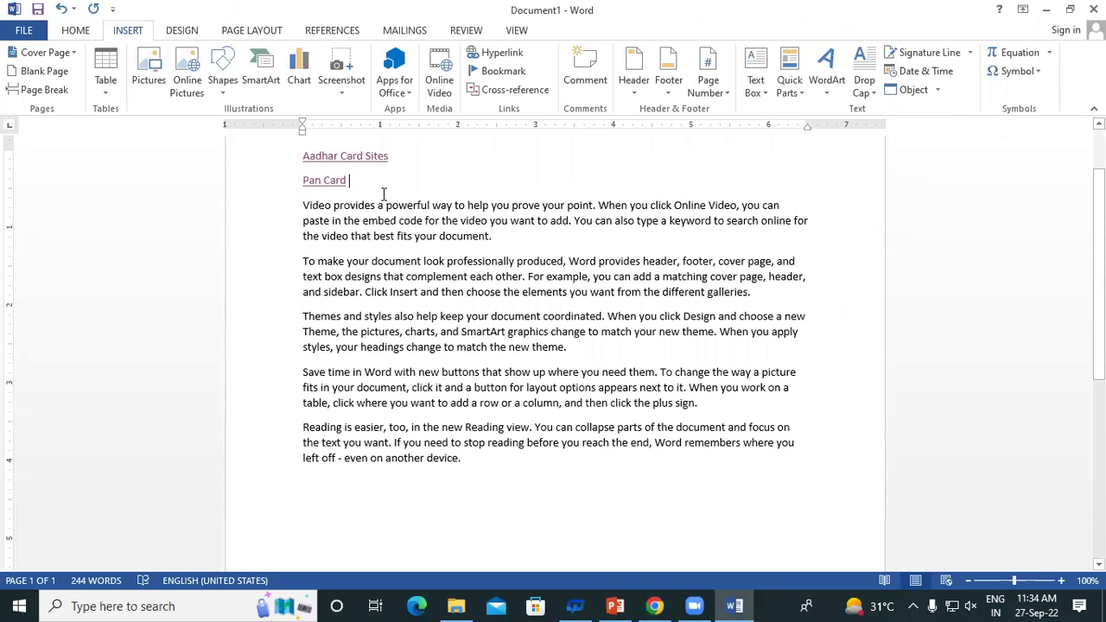
- Add a 'Hyperlink' line below Pan Card linked to the copied Techopedia address
key("Return")
type("h")
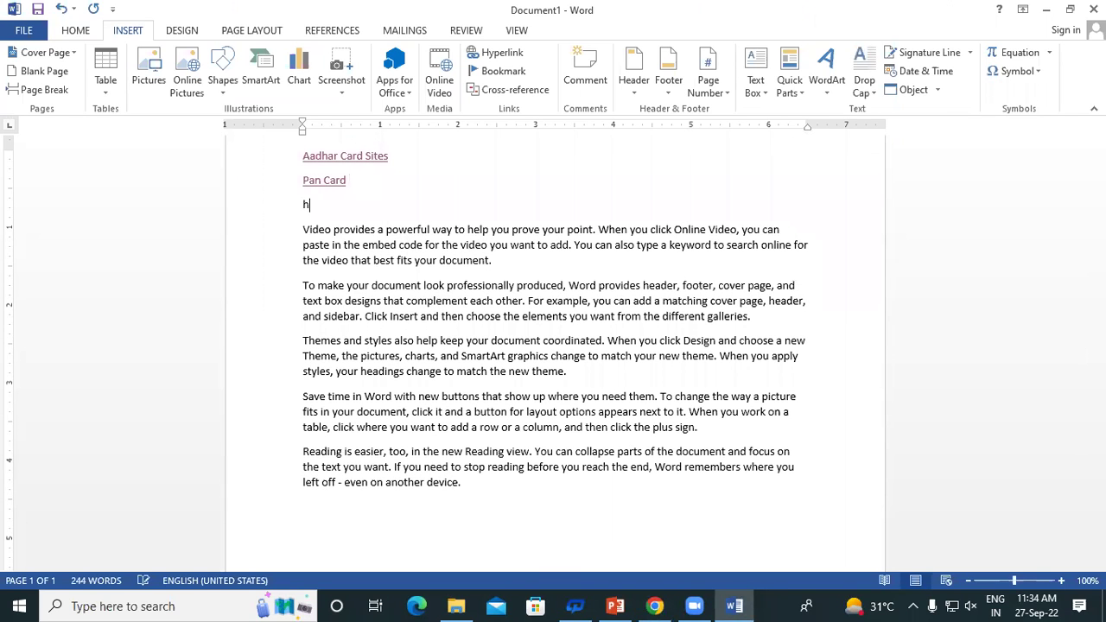
type("p")
left_click_drag(373, 216, 275, 214)
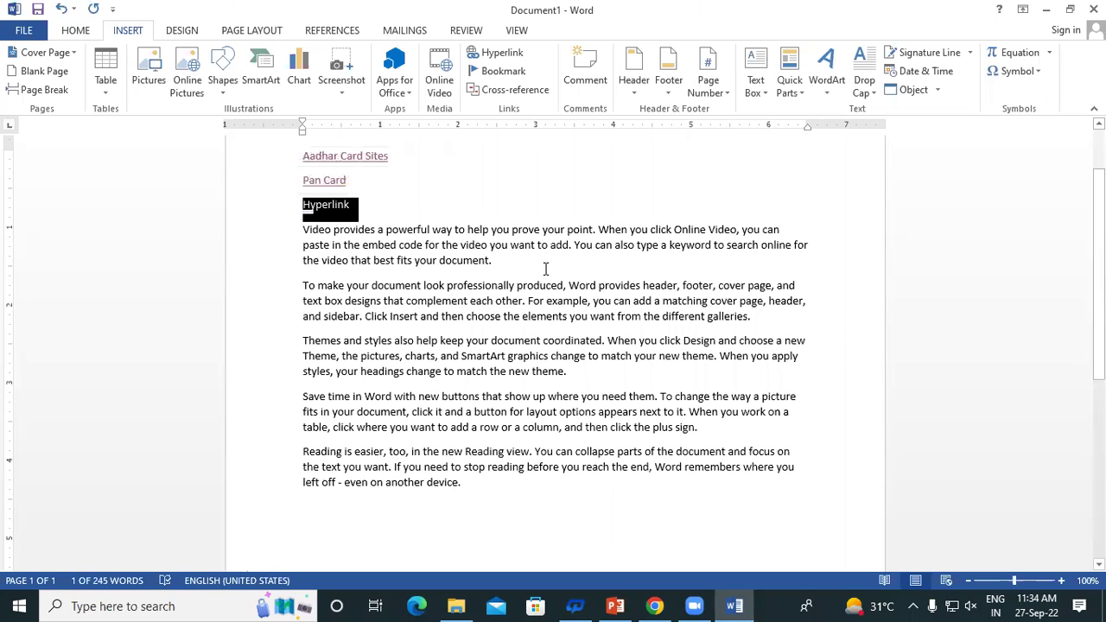
key("ctrl+k")
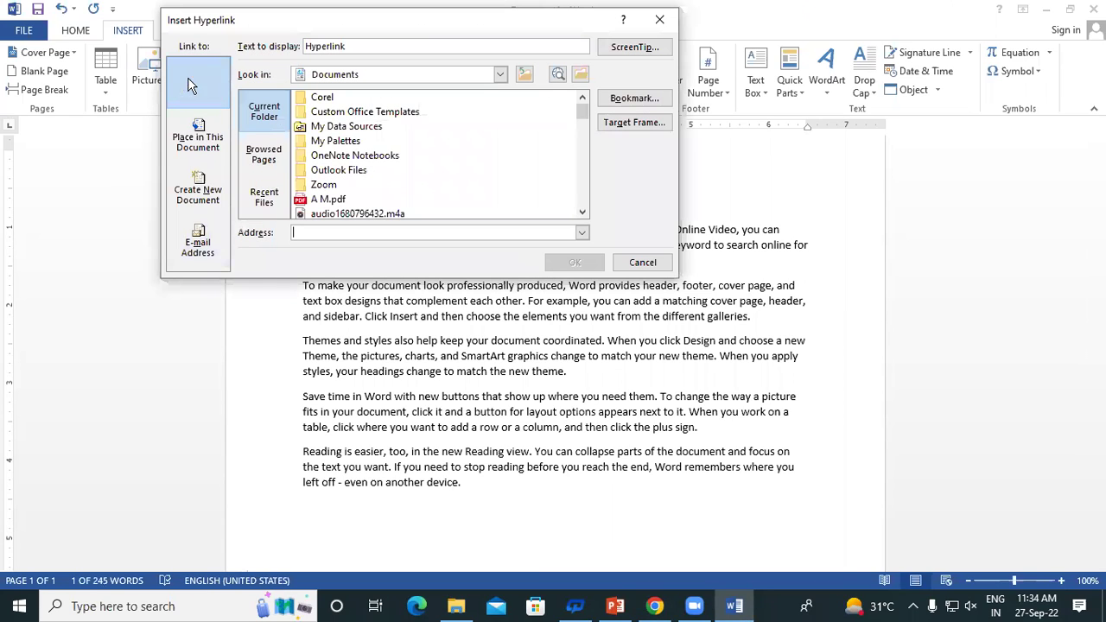
left_click(263, 154)
right_click(325, 233)
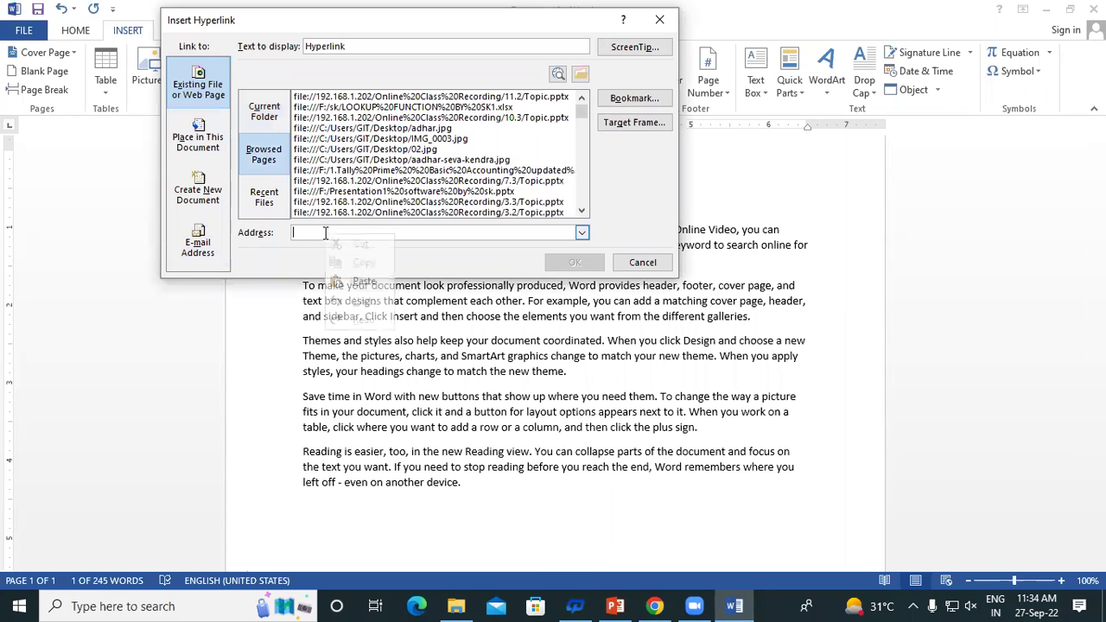
left_click(363, 282)
left_click(572, 262)
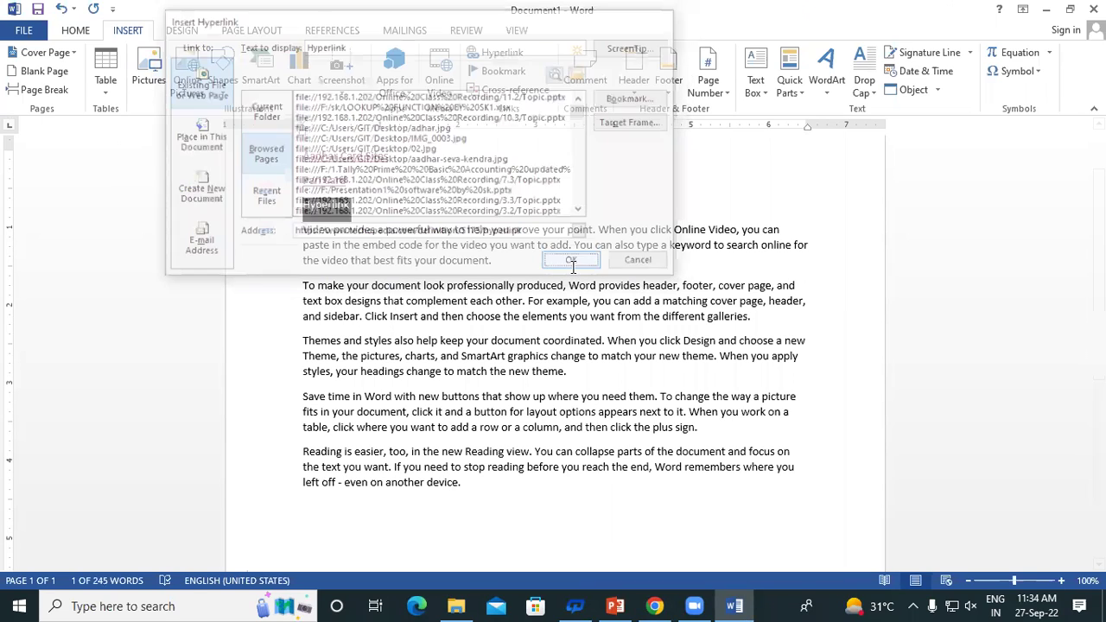
left_click(326, 204, "ctrl")
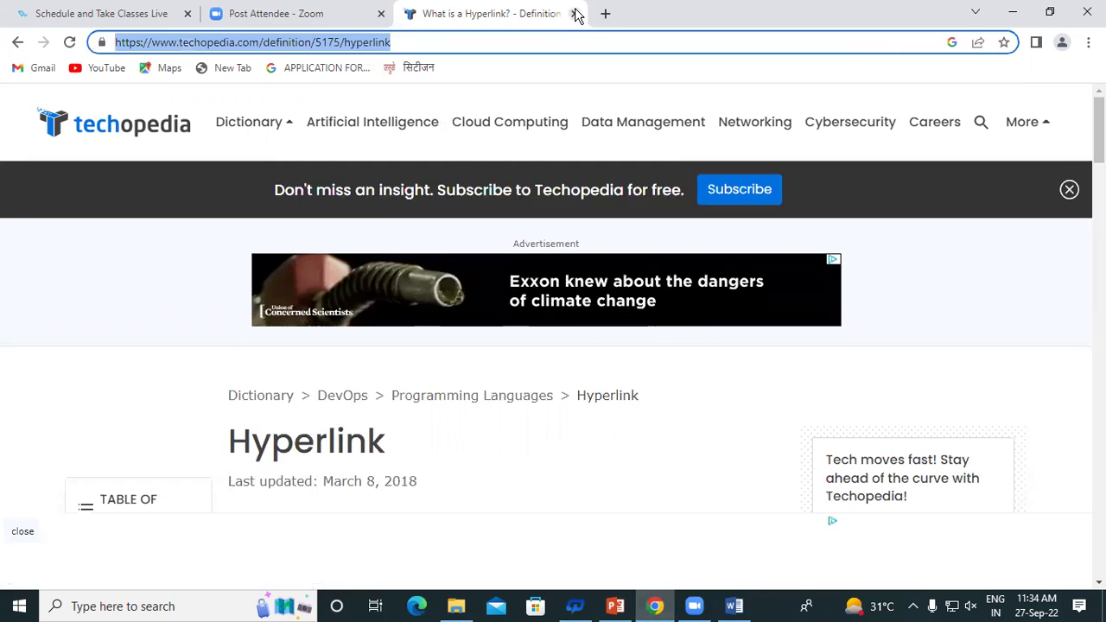
- Close the Techopedia tab and follow Word's Hyperlink link to test it
left_click(575, 14)
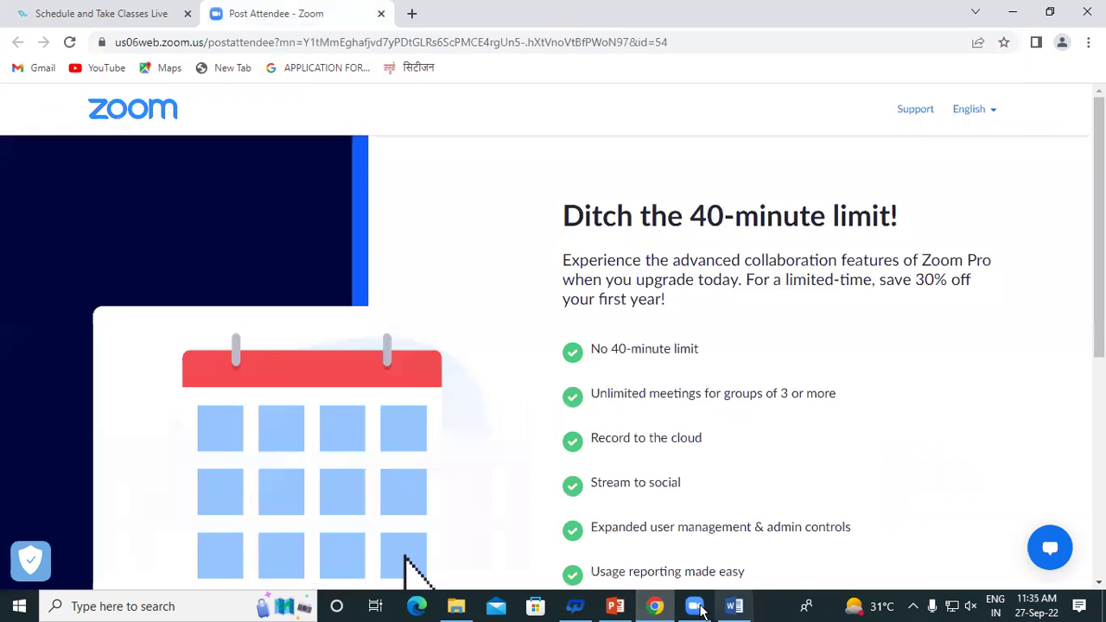
left_click(734, 606)
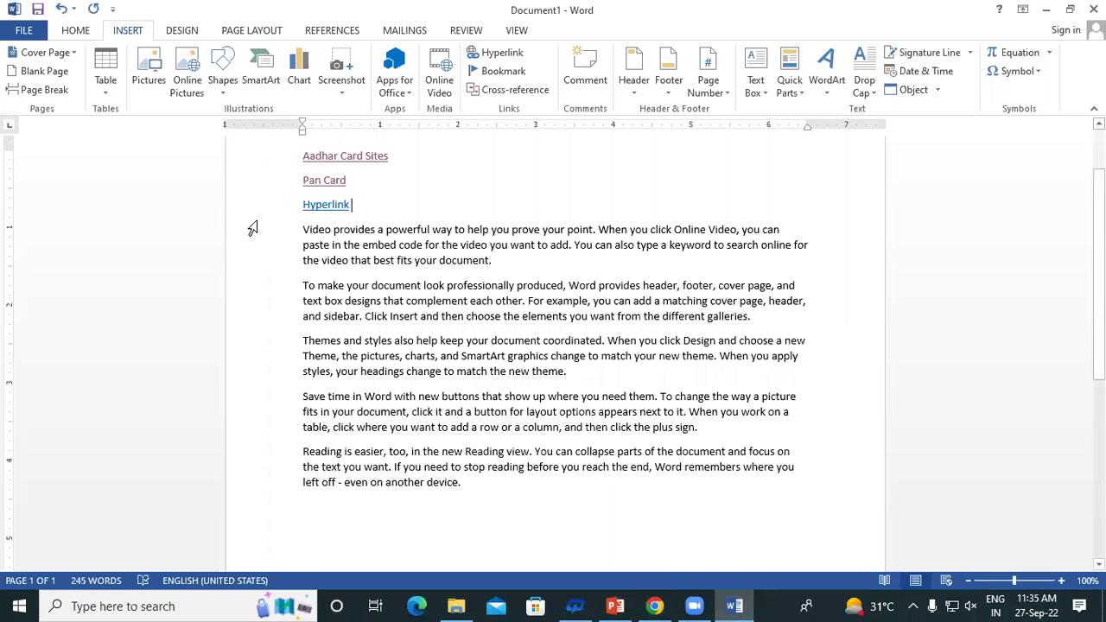
left_click(328, 209, "ctrl")
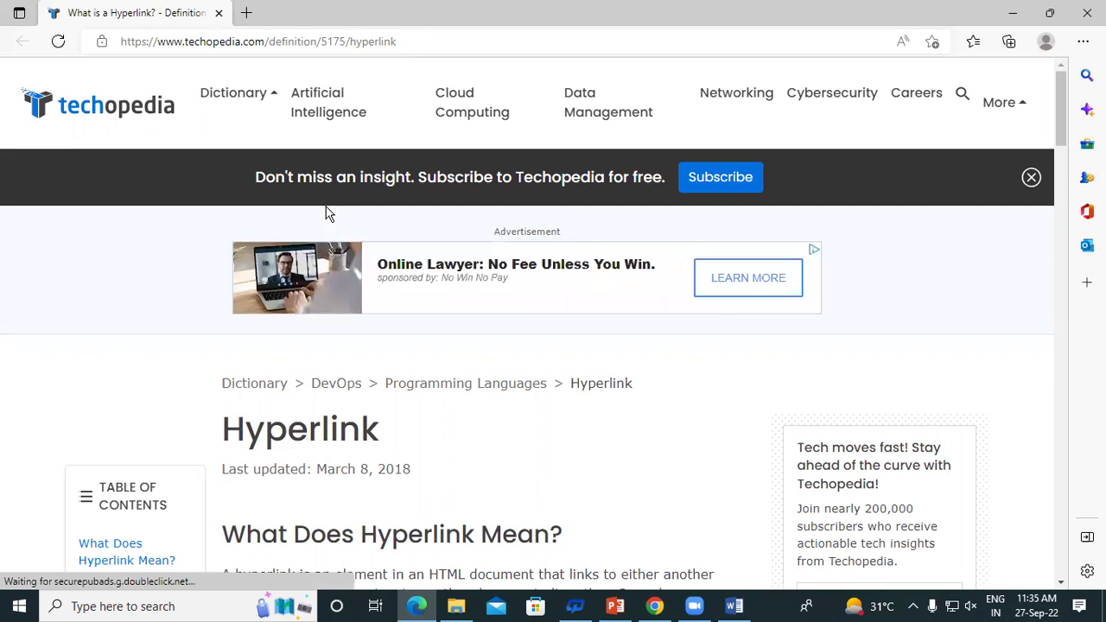
- Close Edge and place the cursor after the Hyperlink line in Word
left_click(1087, 15)
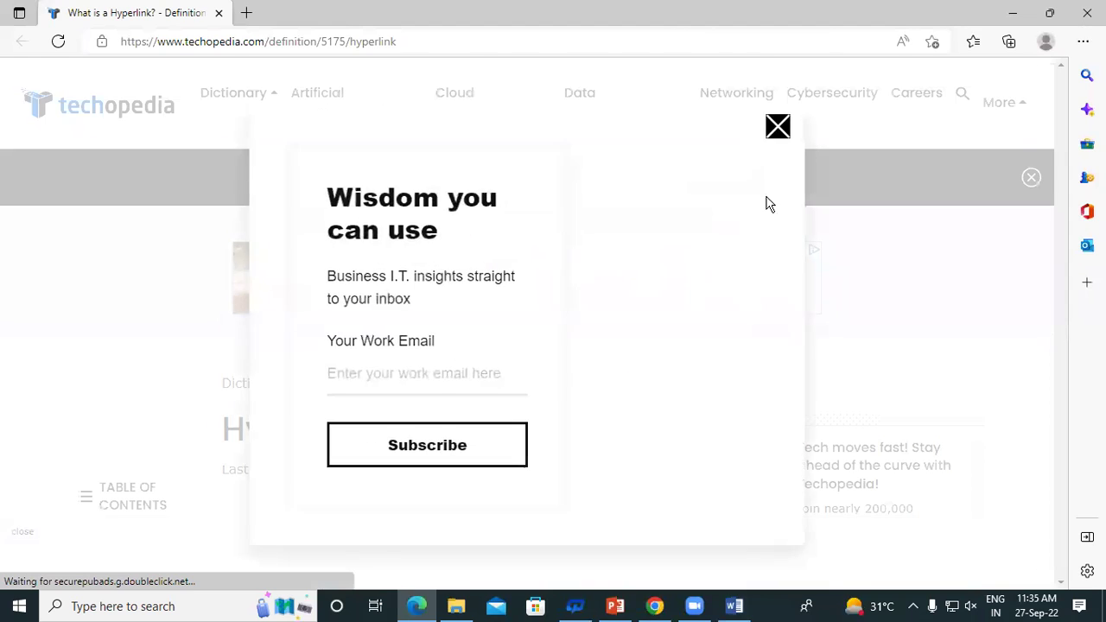
left_click(382, 214)
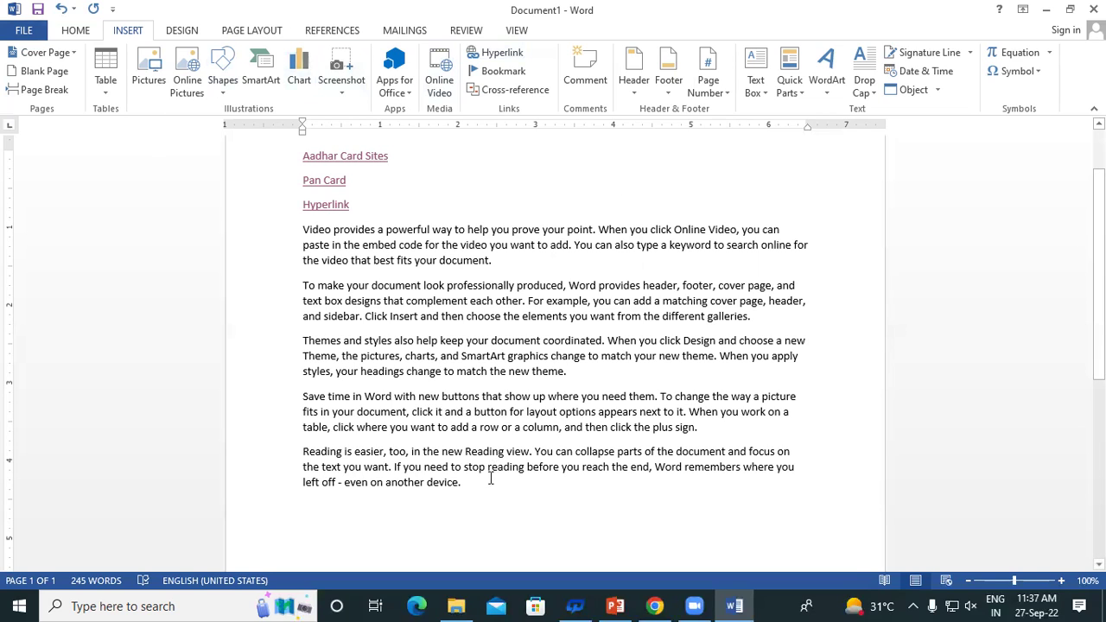
- Insert a blank line after the Hyperlink line
left_click(396, 206)
key("Return")
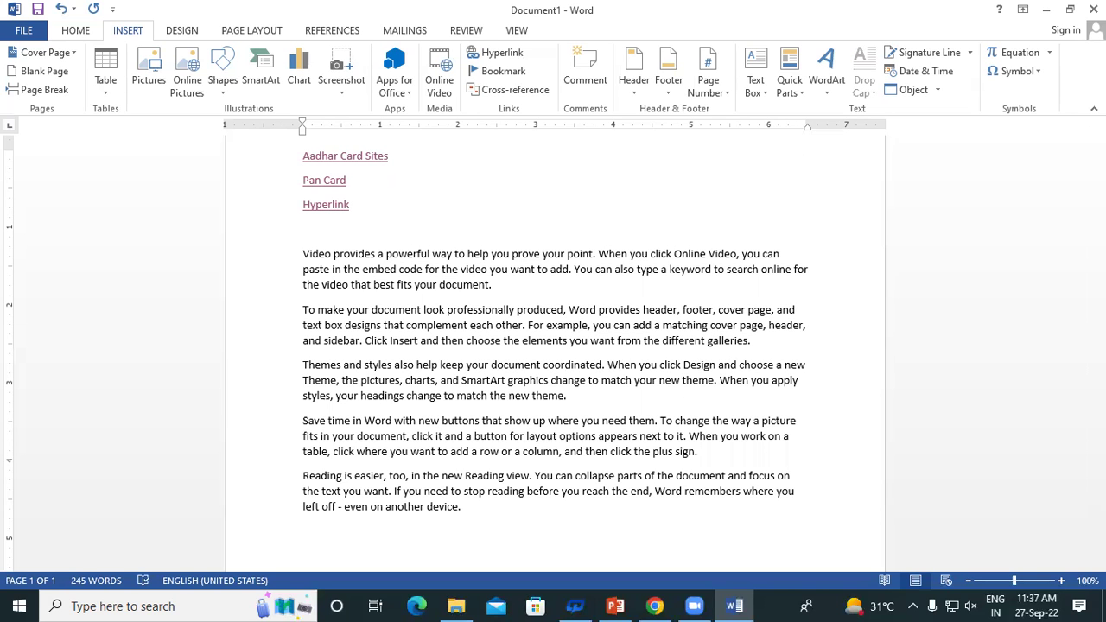
scroll(423, 384, "down", 3)
scroll(422, 384, "up", 3)
scroll(422, 383, "up", 1)
- Select all the document text, clear the selection, then go to the File menu
left_click(488, 550)
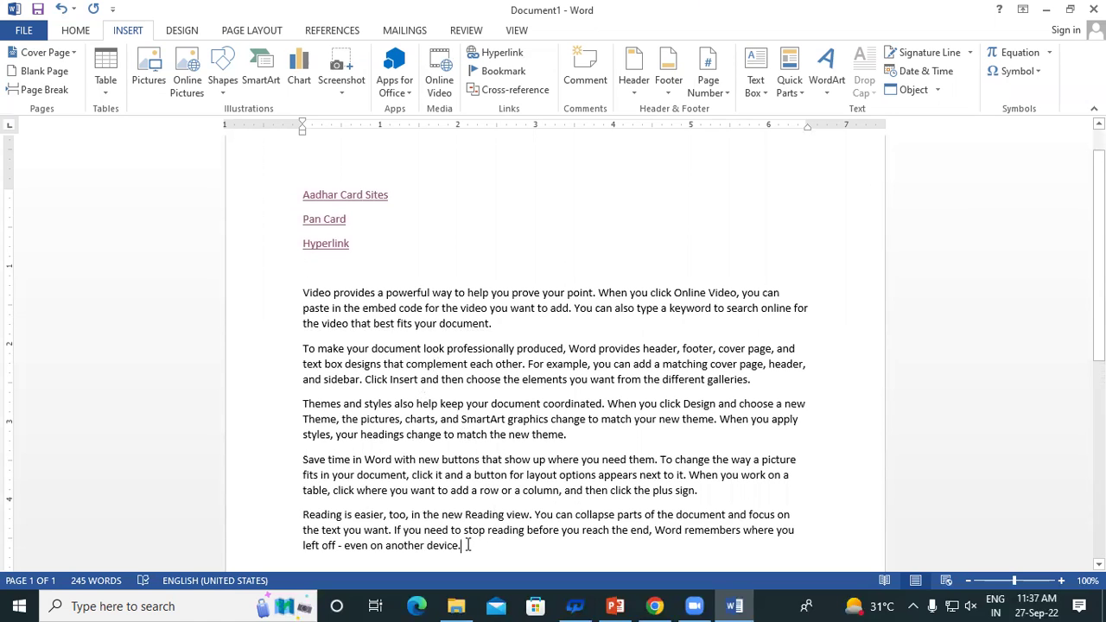
left_click_drag(466, 545, 262, 207)
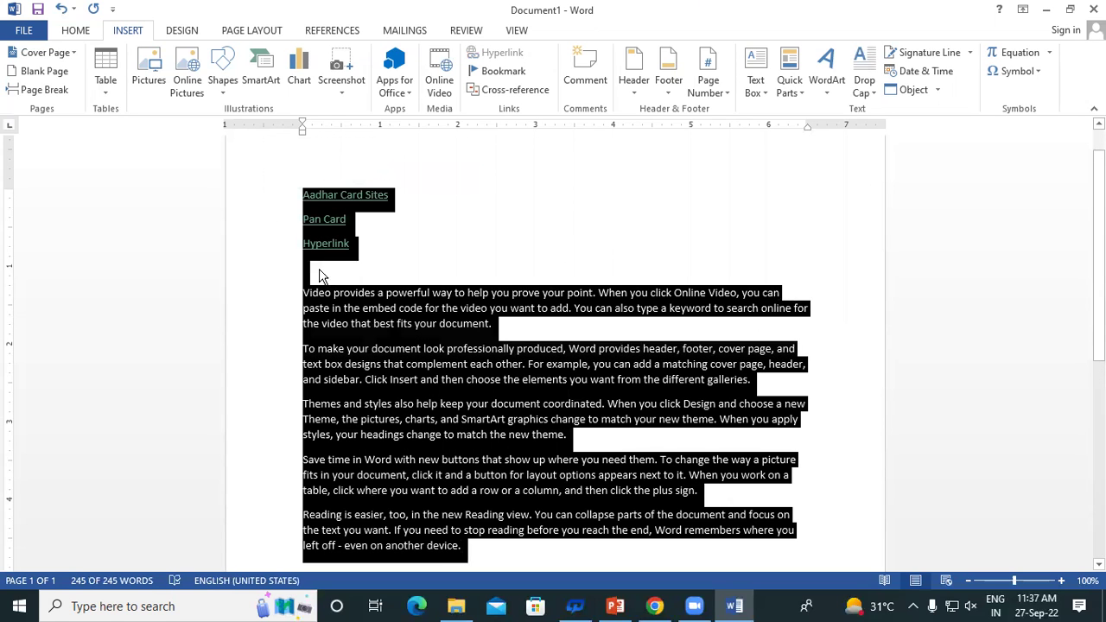
left_click(316, 274)
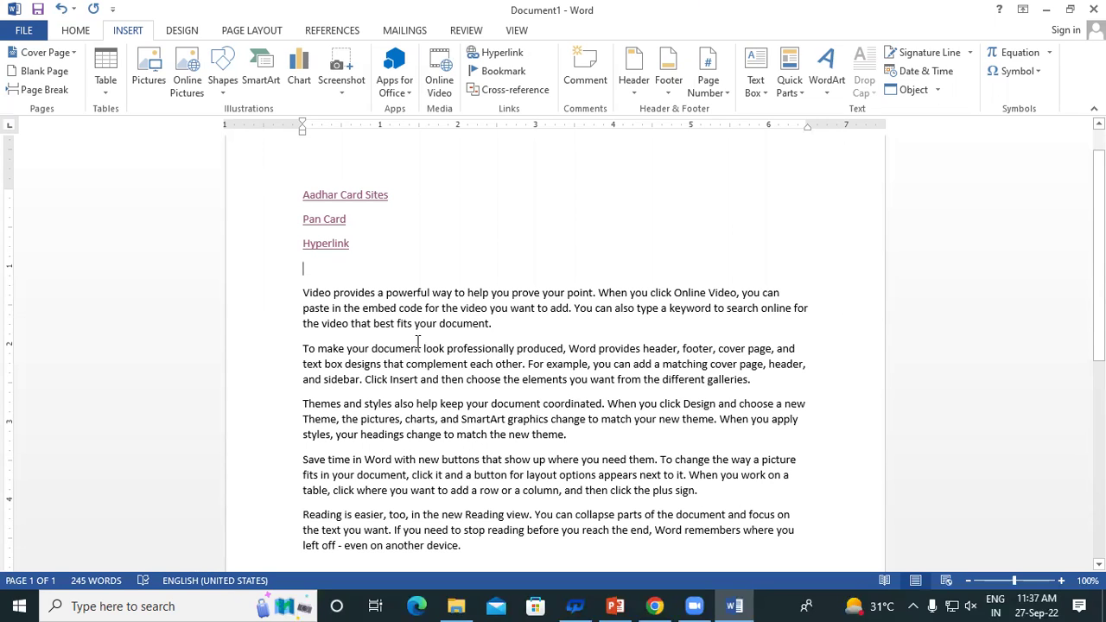
scroll(328, 216, "down", 4)
scroll(317, 260, "up", 2)
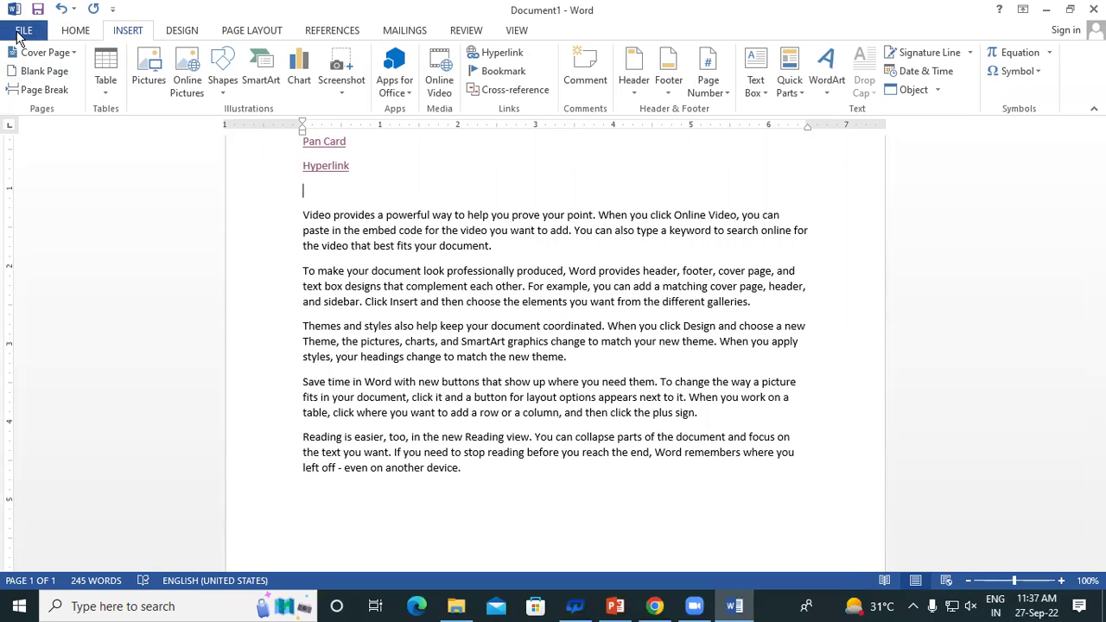
left_click(24, 31)
- Save a copy as Aadhar Card Sites.docx on the Desktop and close Word
left_click(48, 162)
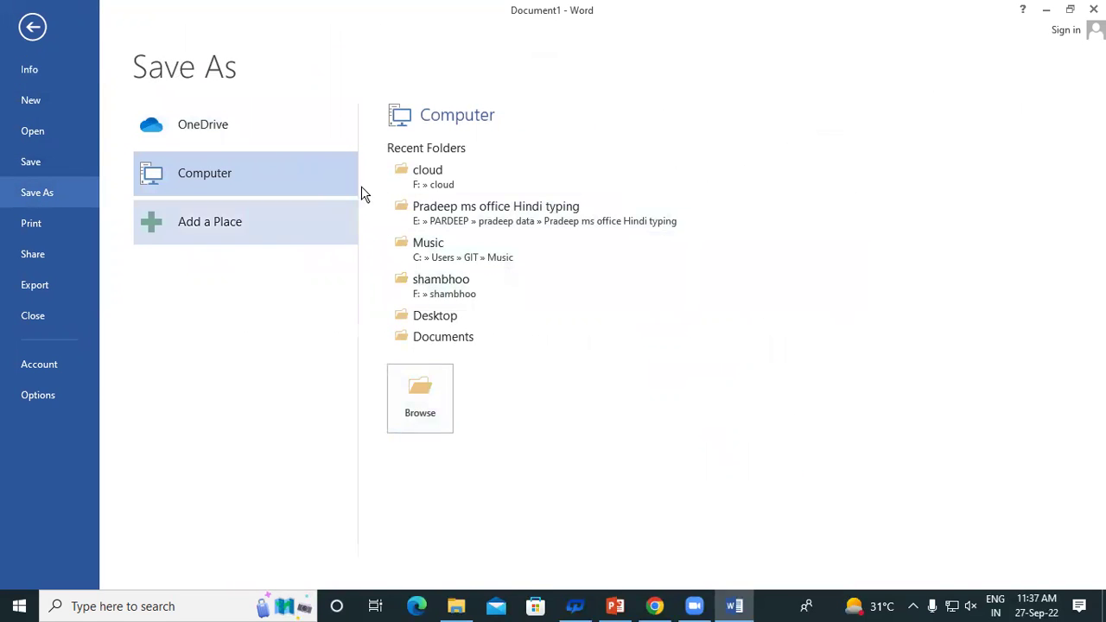
left_click(437, 315)
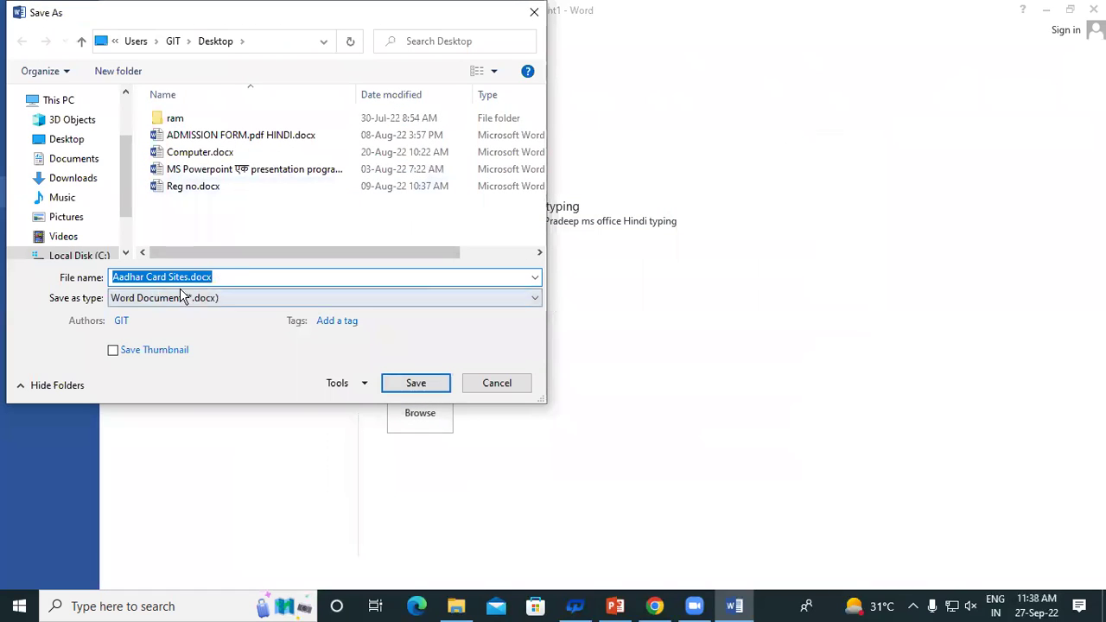
left_click(419, 388)
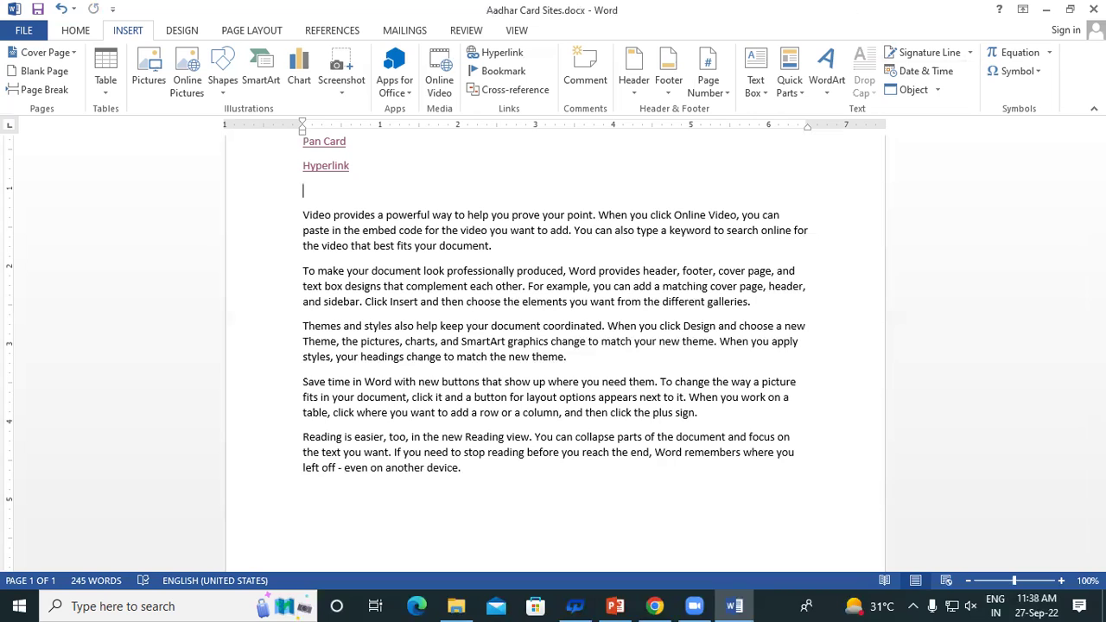
left_click(1093, 9)
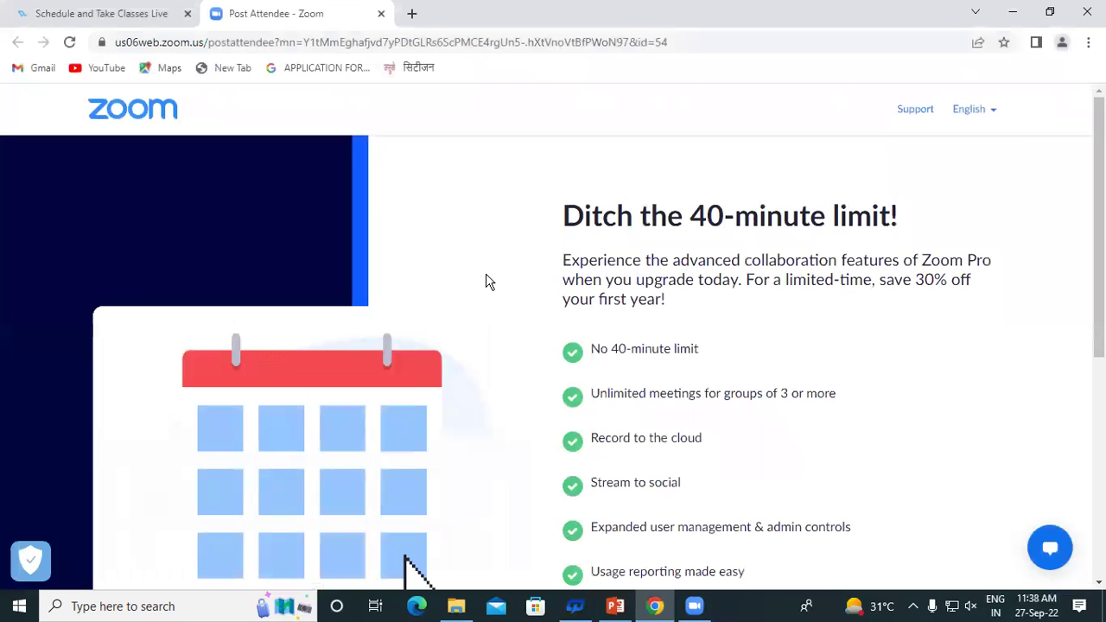
- Relaunch Word via winword, decline the default-program prompt, and create a blank document
key("super+r")
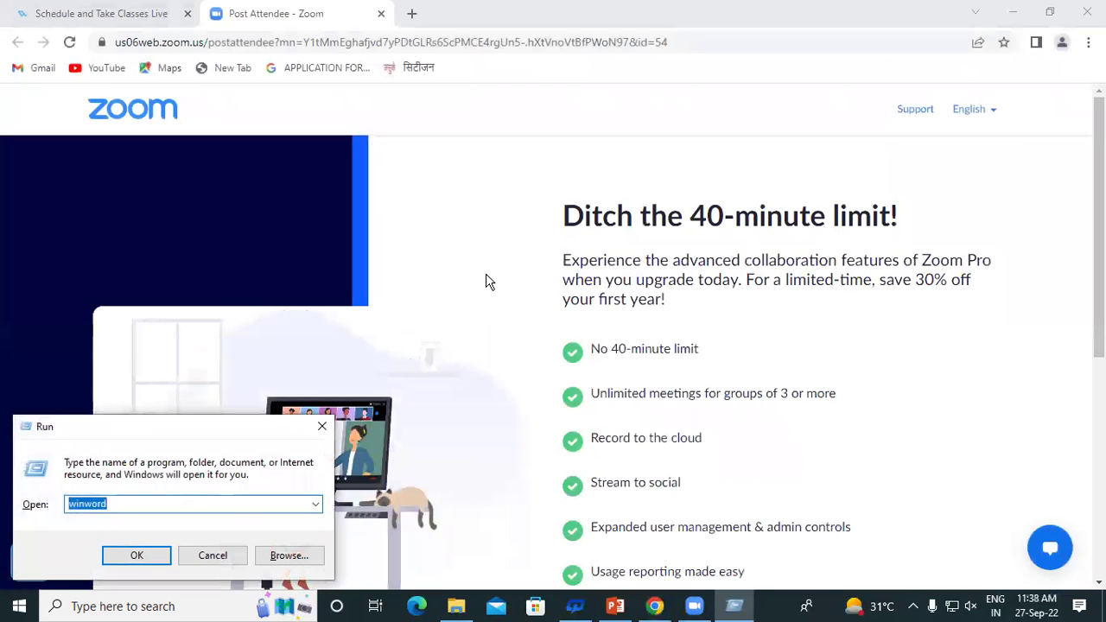
key("Return")
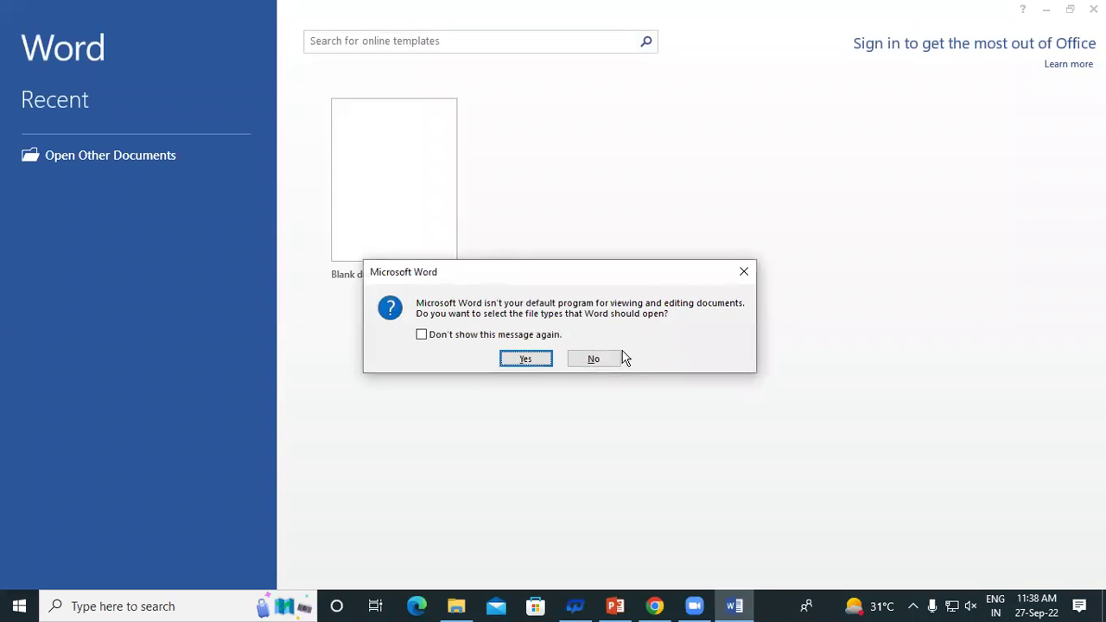
left_click(609, 358)
left_click(458, 248)
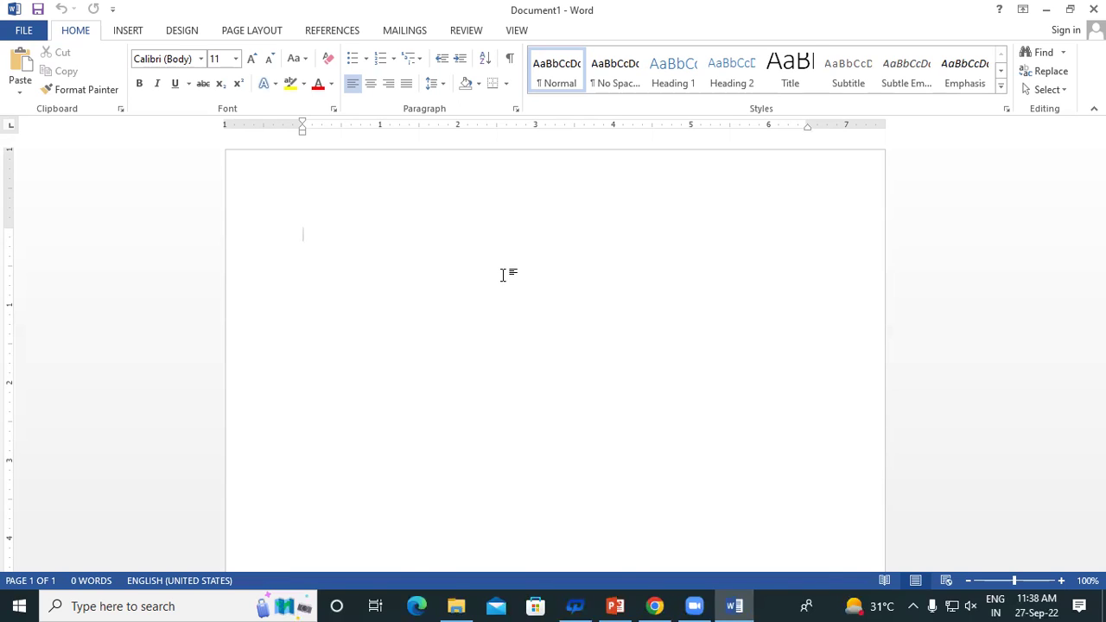
- Type 'Aadhar' on a new line and begin making it a hyperlink
key("Return")
key("Return")
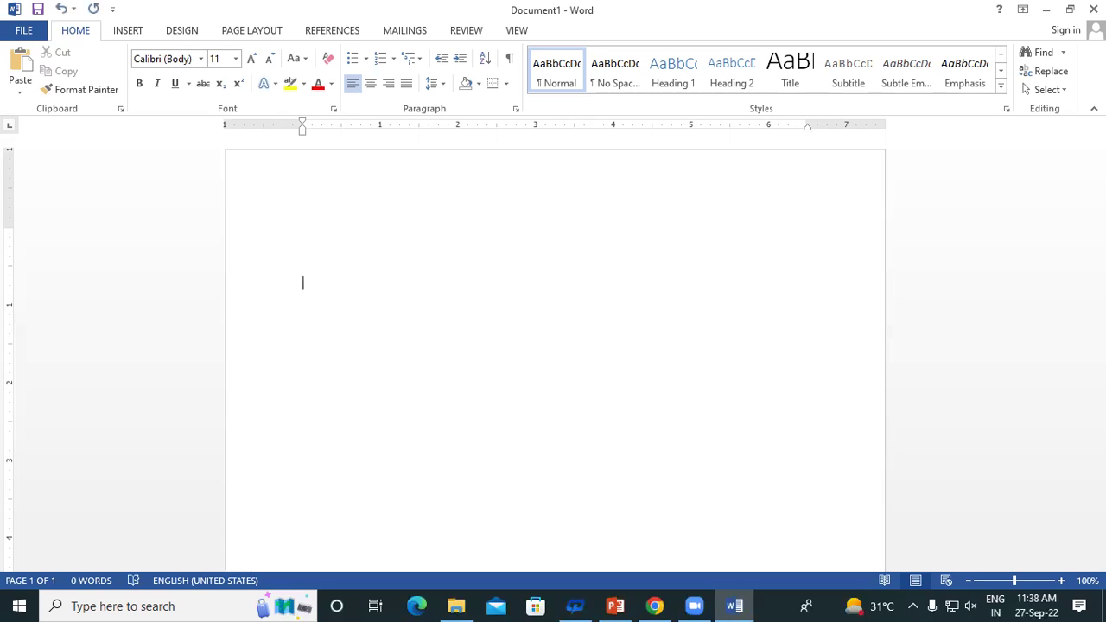
type("aad")
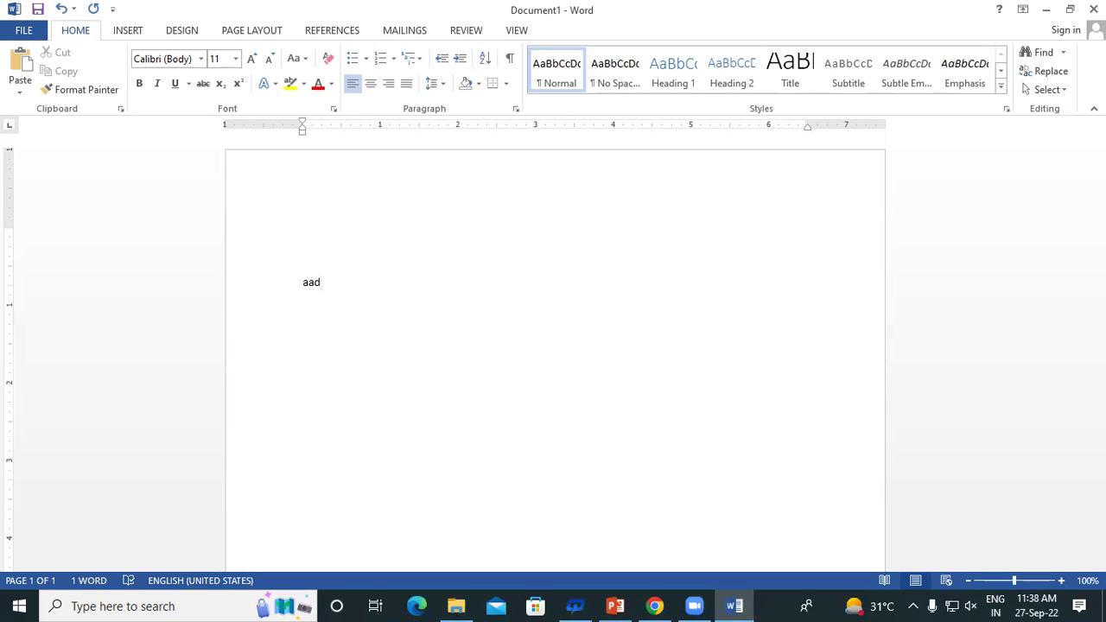
type("har")
left_click_drag(300, 289, 376, 298)
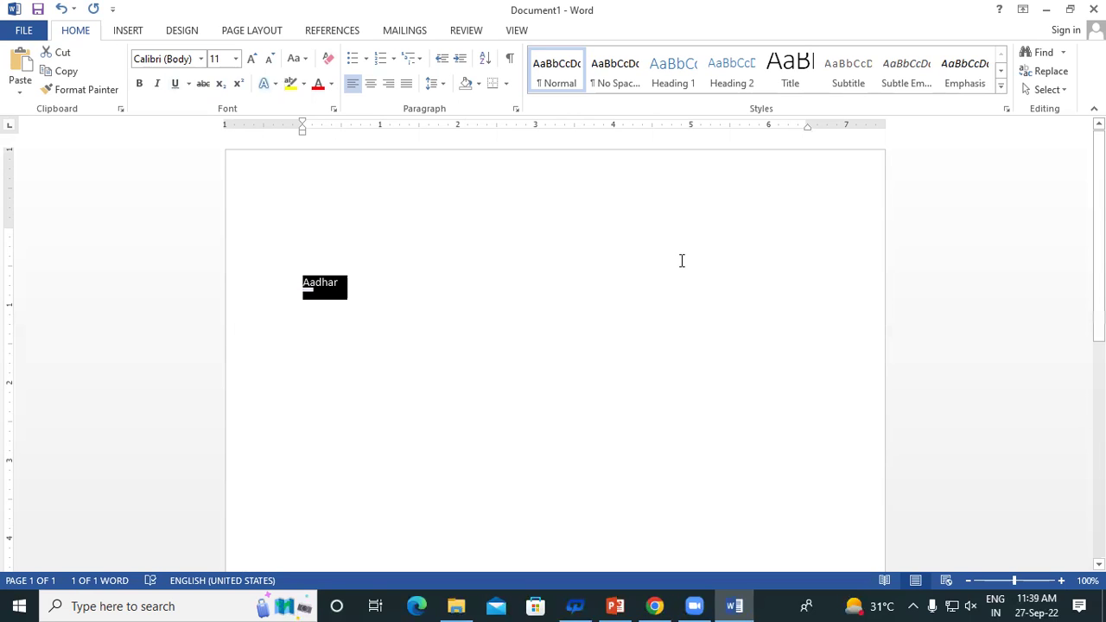
key("ctrl+k")
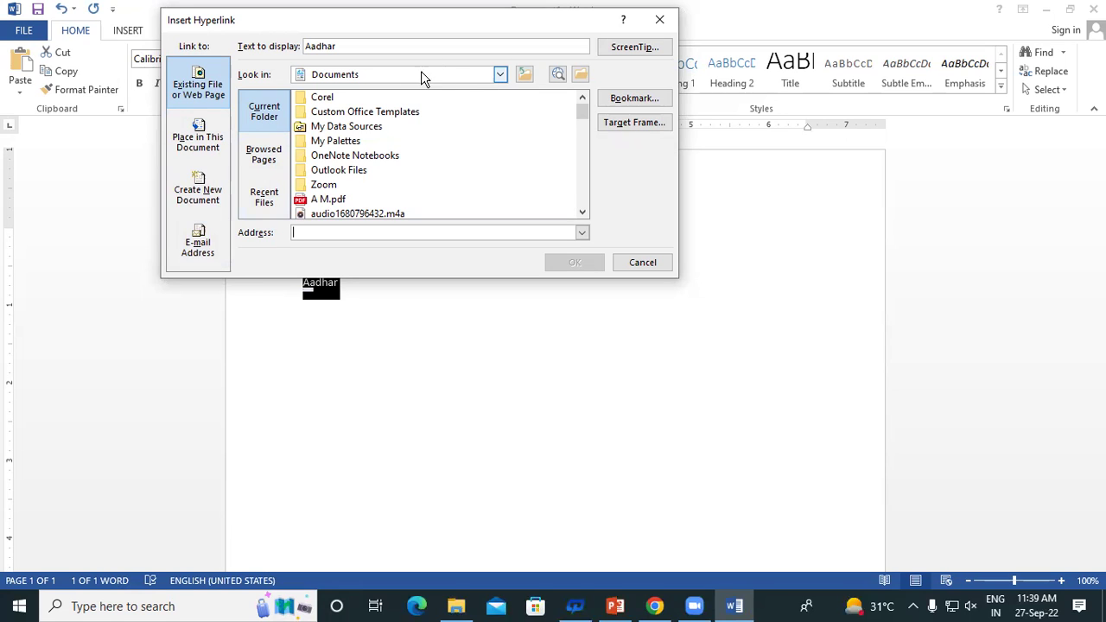
- Point the link at Aadhar Card Sites.docx on the Desktop
left_click(500, 76)
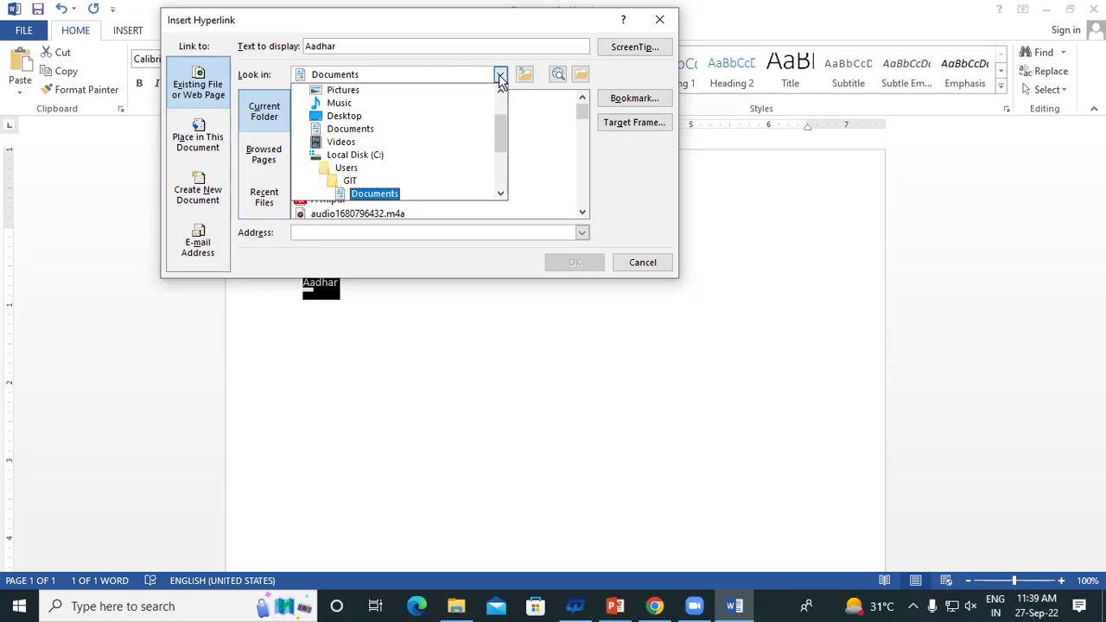
scroll(381, 167, "up", 1)
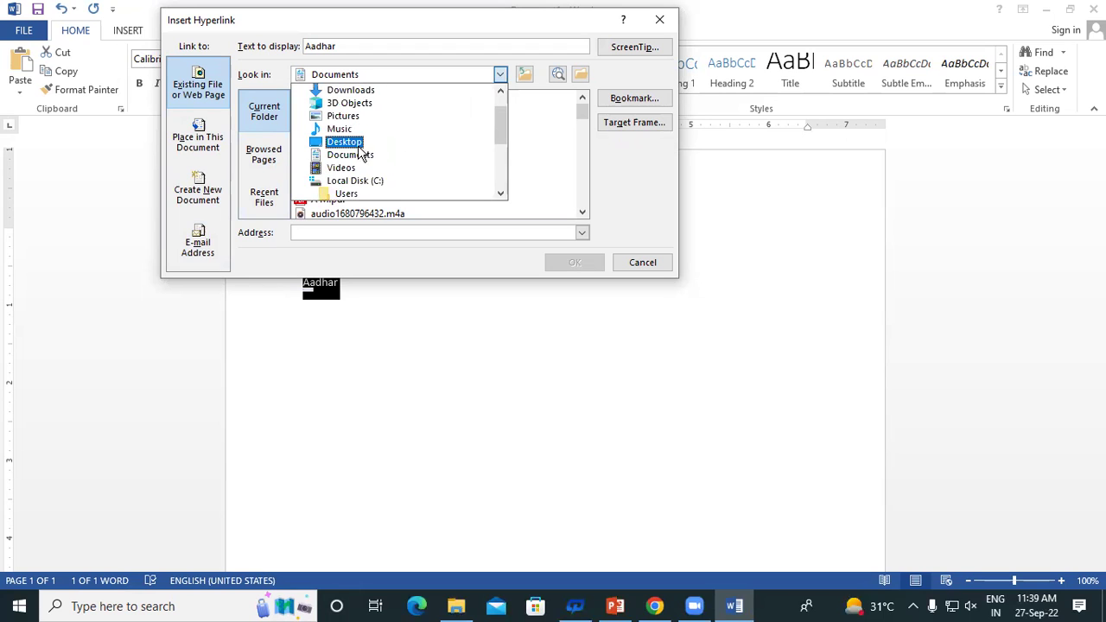
left_click(356, 145)
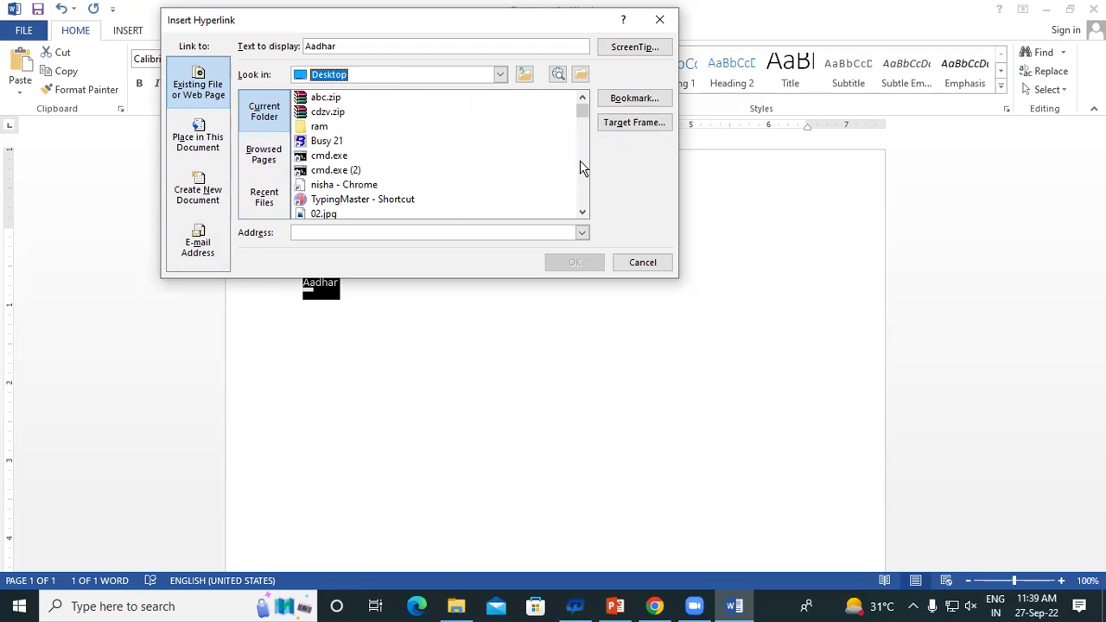
left_click(582, 212)
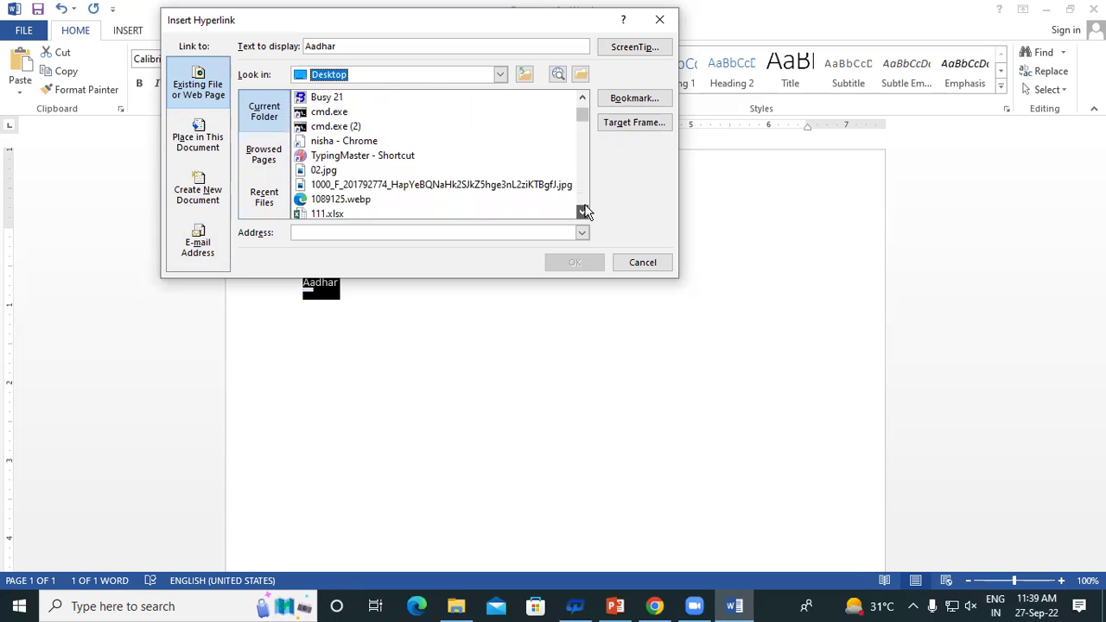
left_click(582, 212)
left_click(583, 212)
left_click(582, 212)
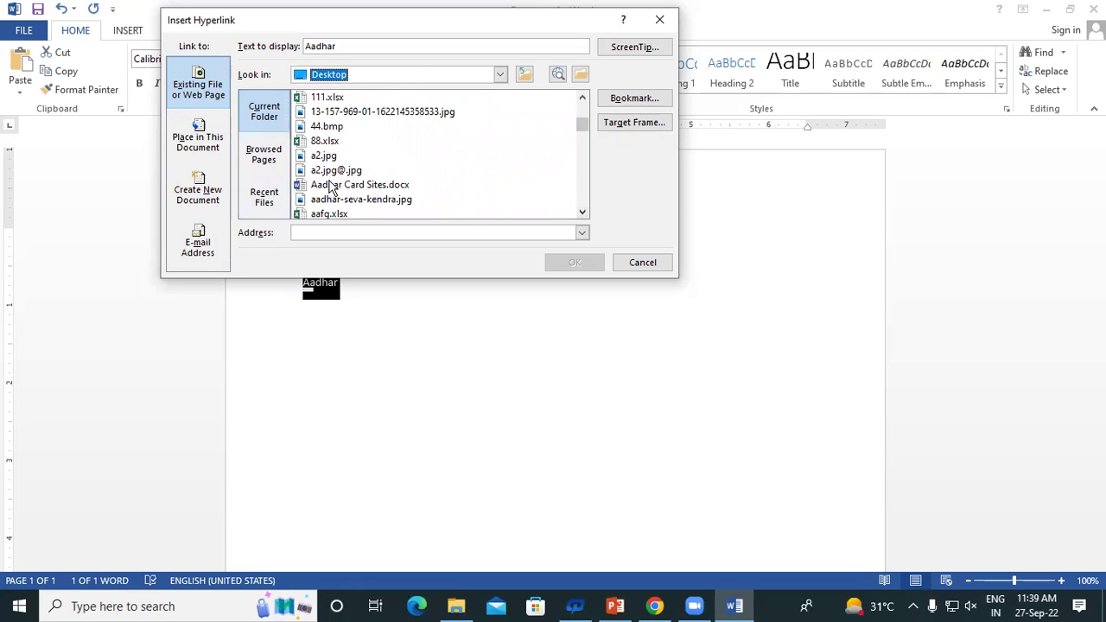
left_click(377, 185)
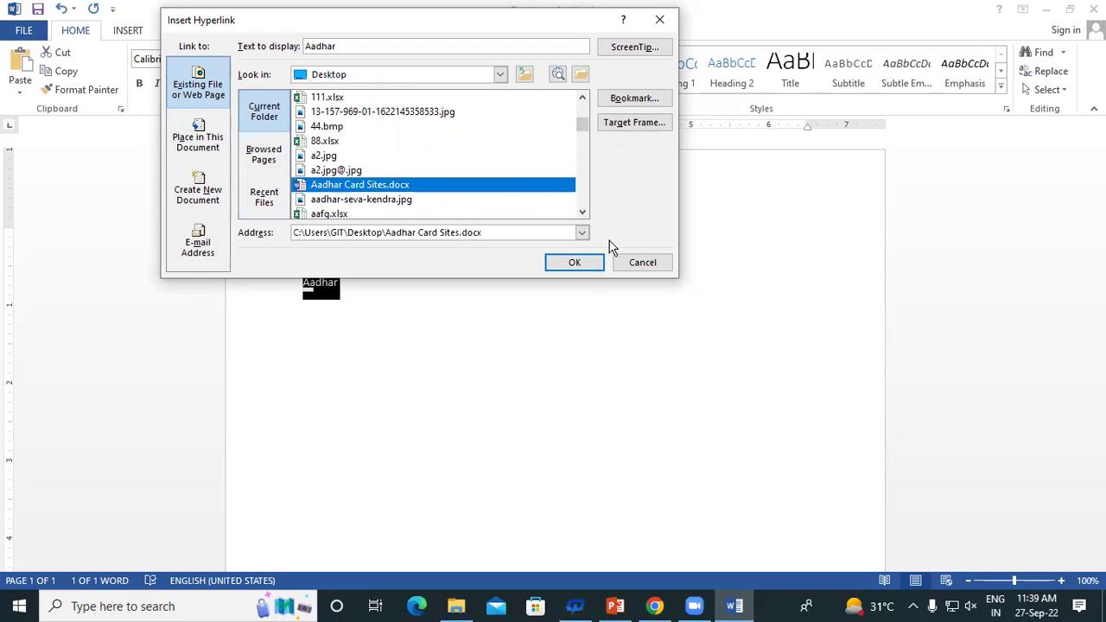
left_click(572, 263)
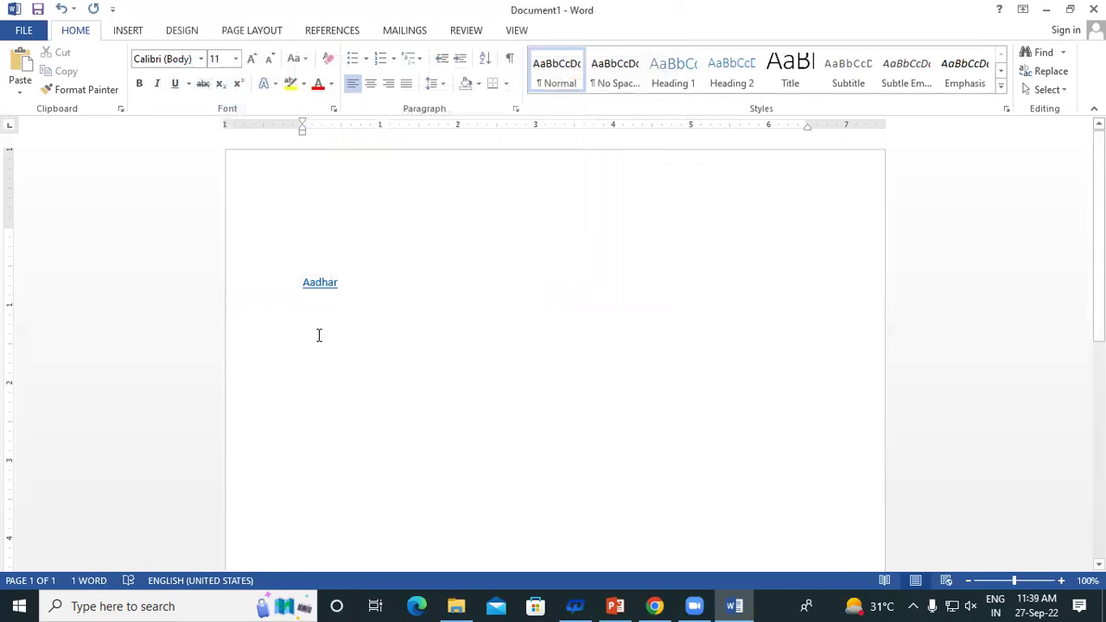
- Start a new line after the Aadhar link and generate five sample paragraphs with =rand()
key("Return")
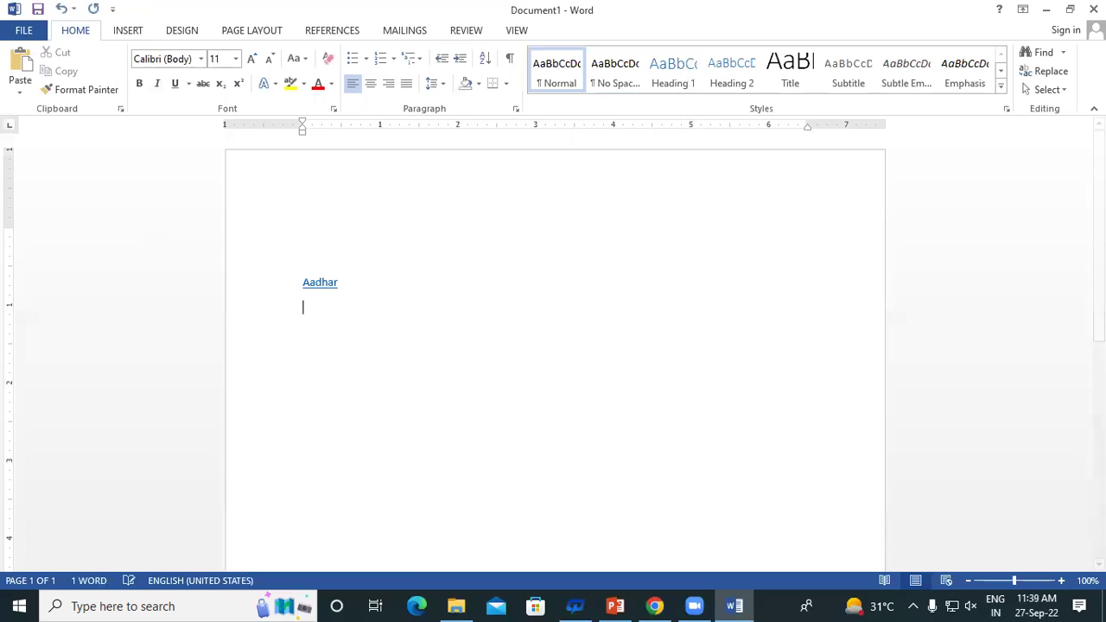
type("=rand(")
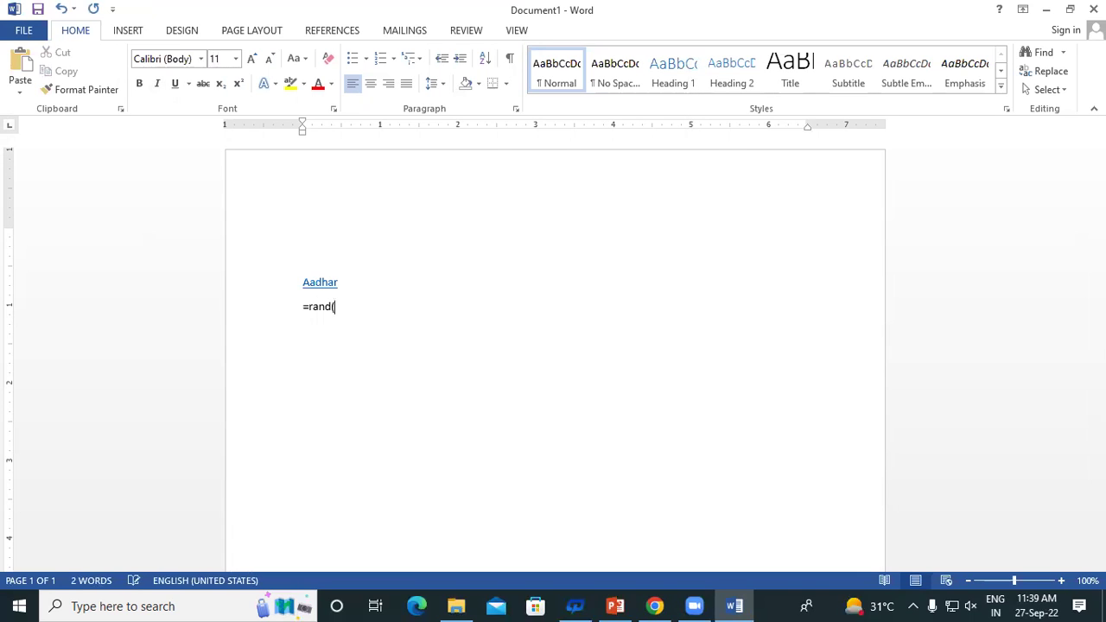
type(")")
key("Return")
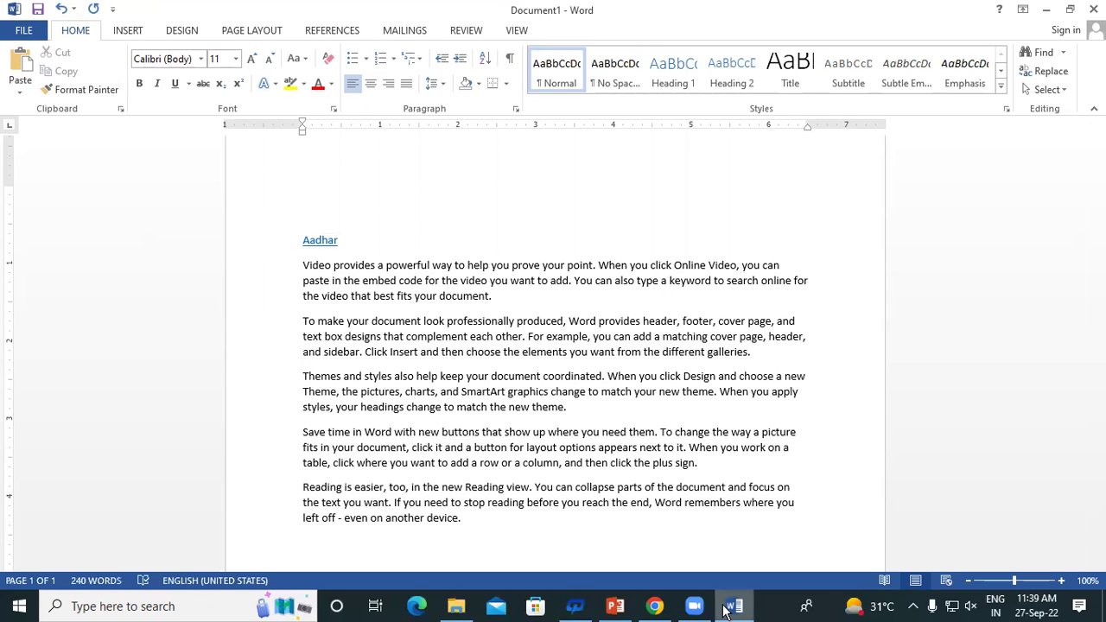
left_click(313, 242, "ctrl")
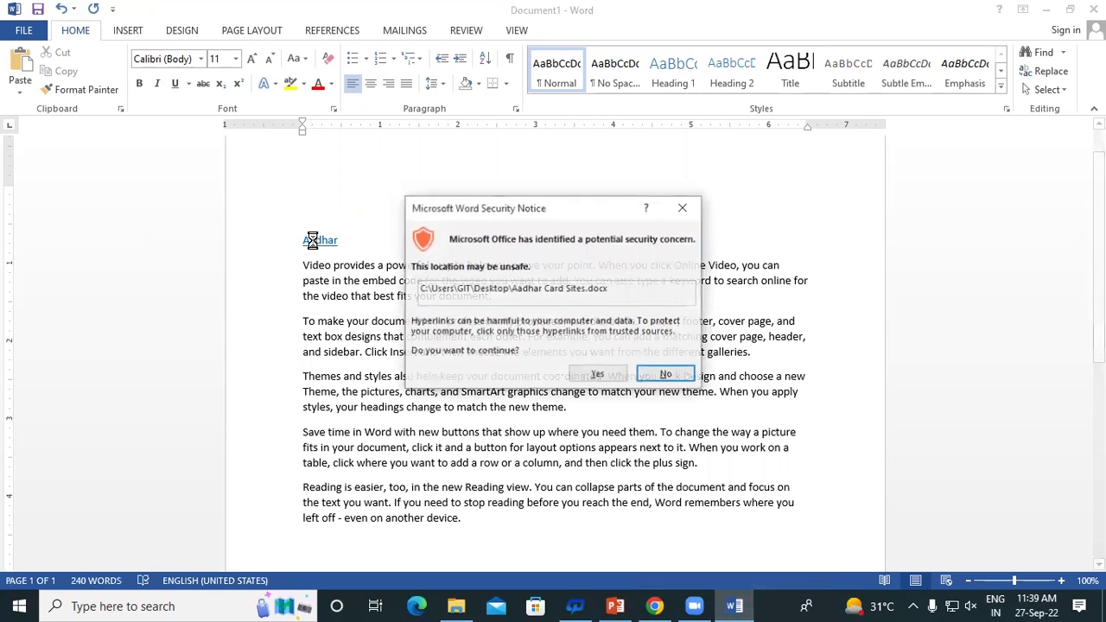
left_click_drag(450, 195, 380, 130)
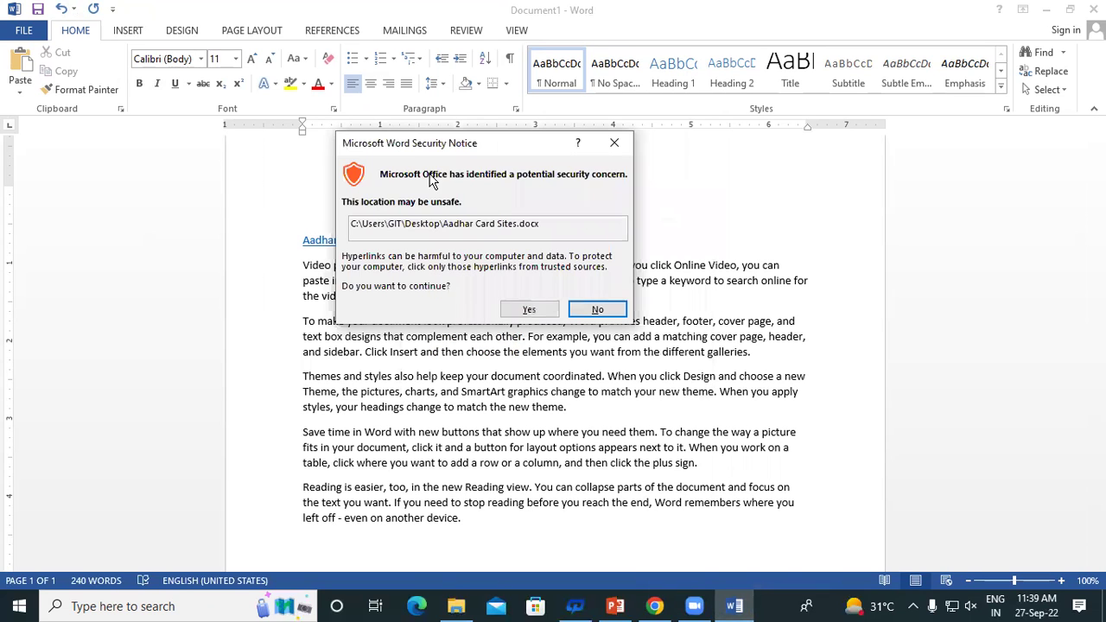
left_click(527, 311)
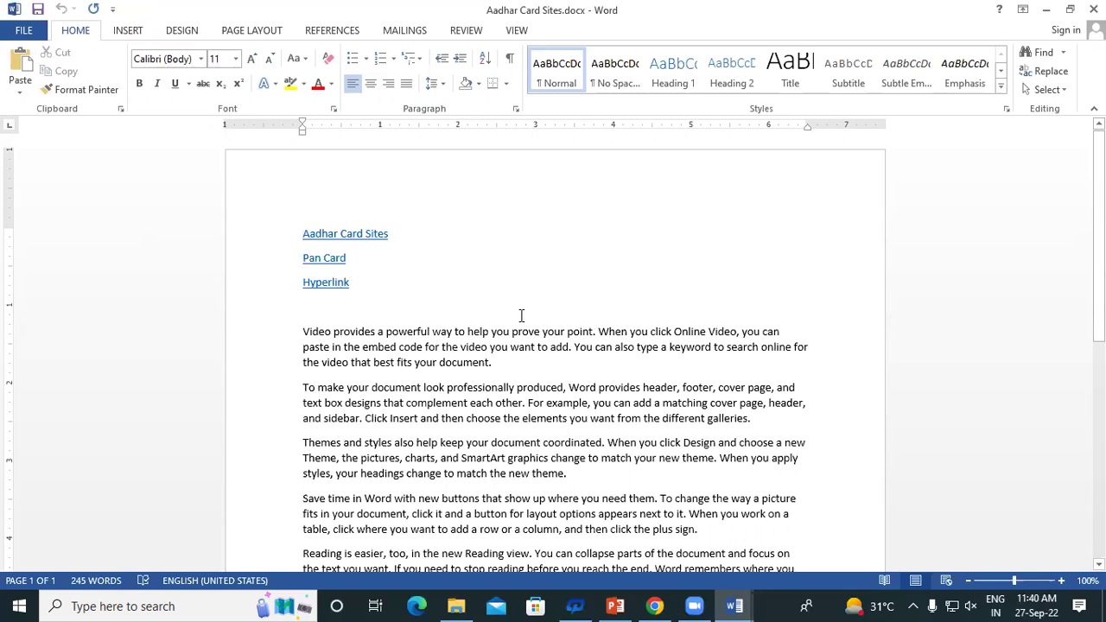
scroll(521, 315, "down", 3)
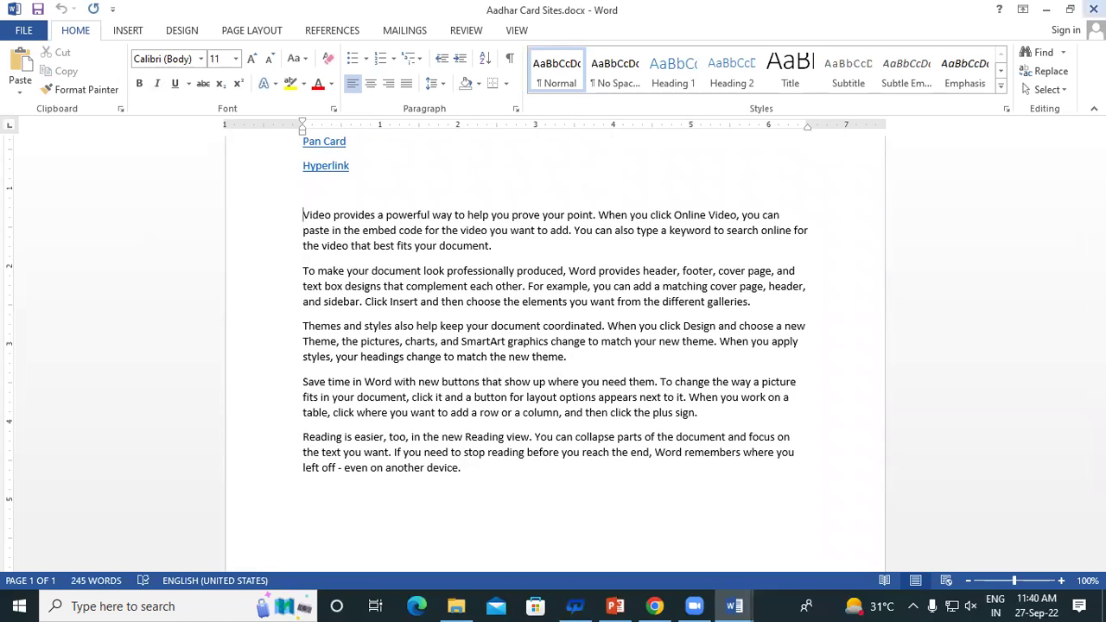
key("alt+Tab")
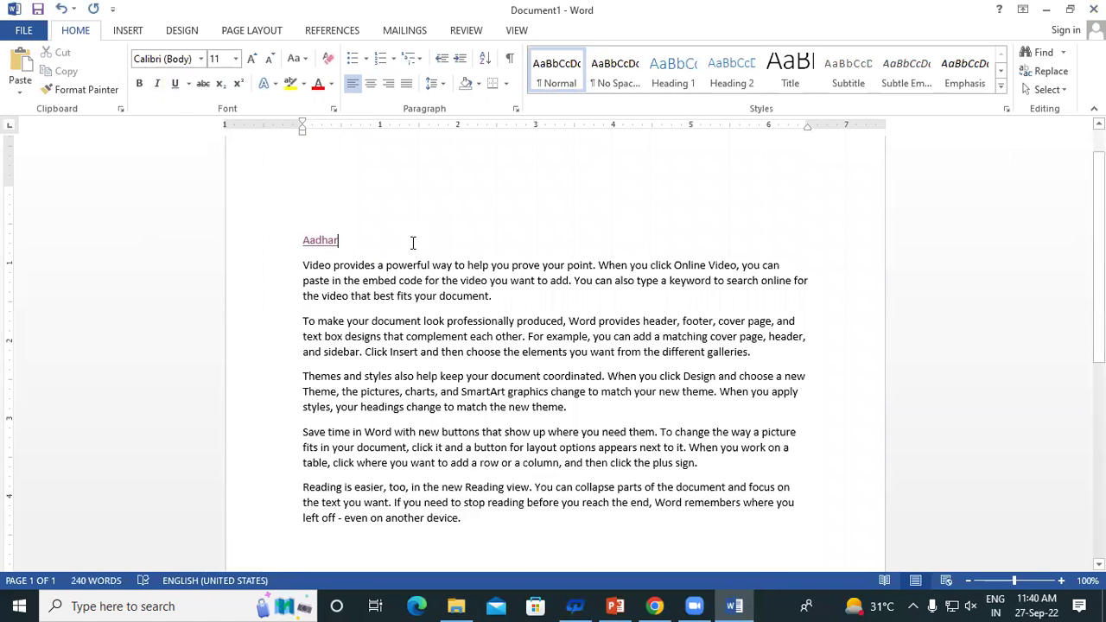
left_click(316, 247, "ctrl")
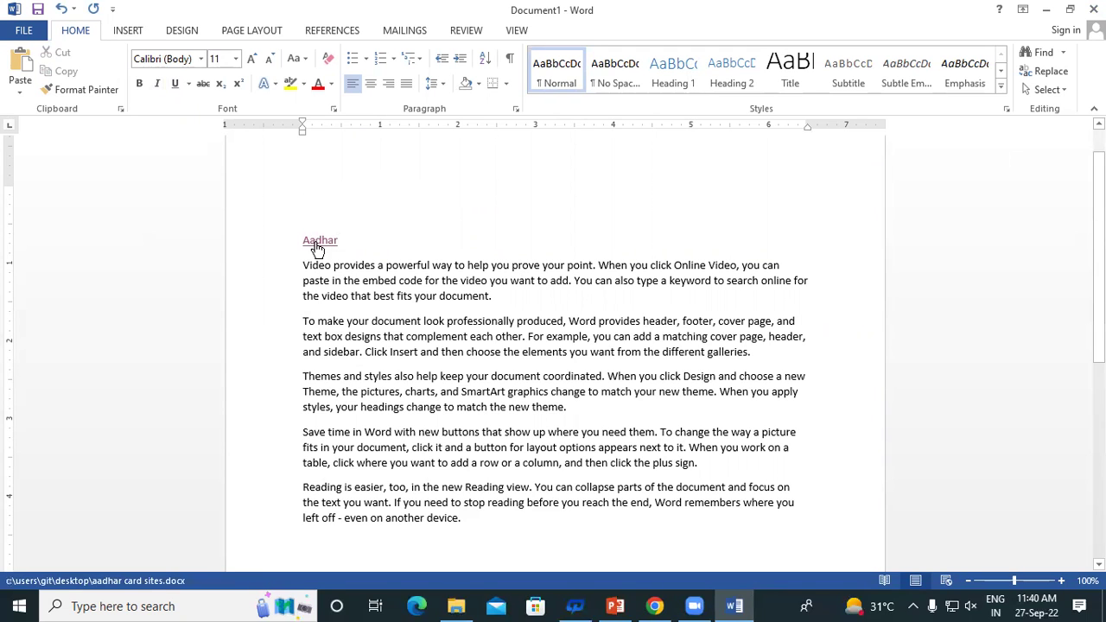
left_click(602, 373)
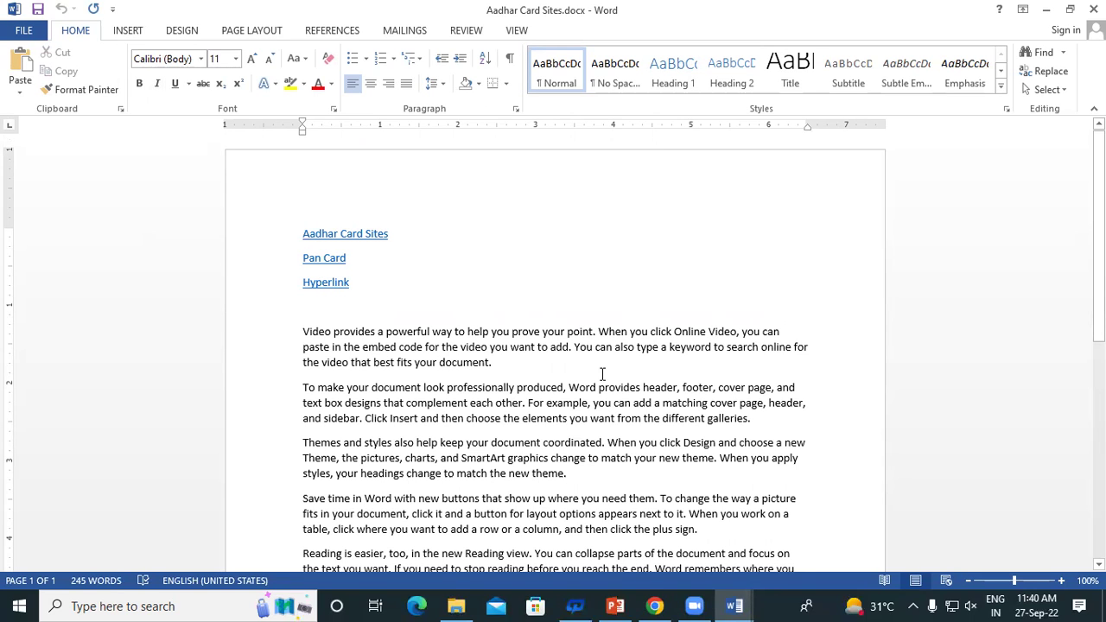
left_click(1093, 9)
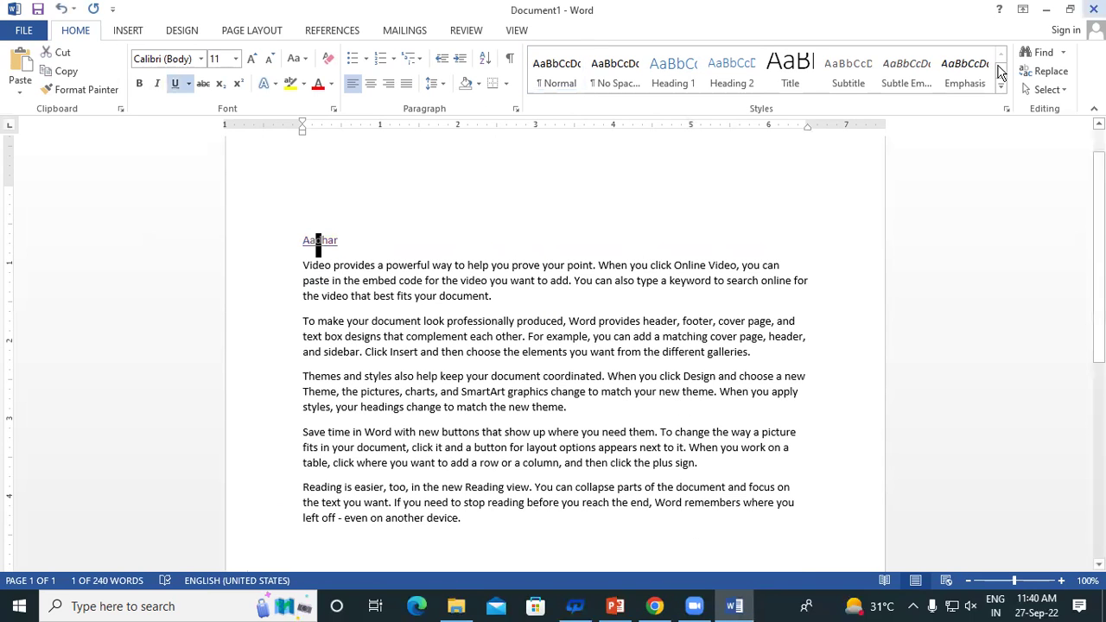
left_click(353, 241)
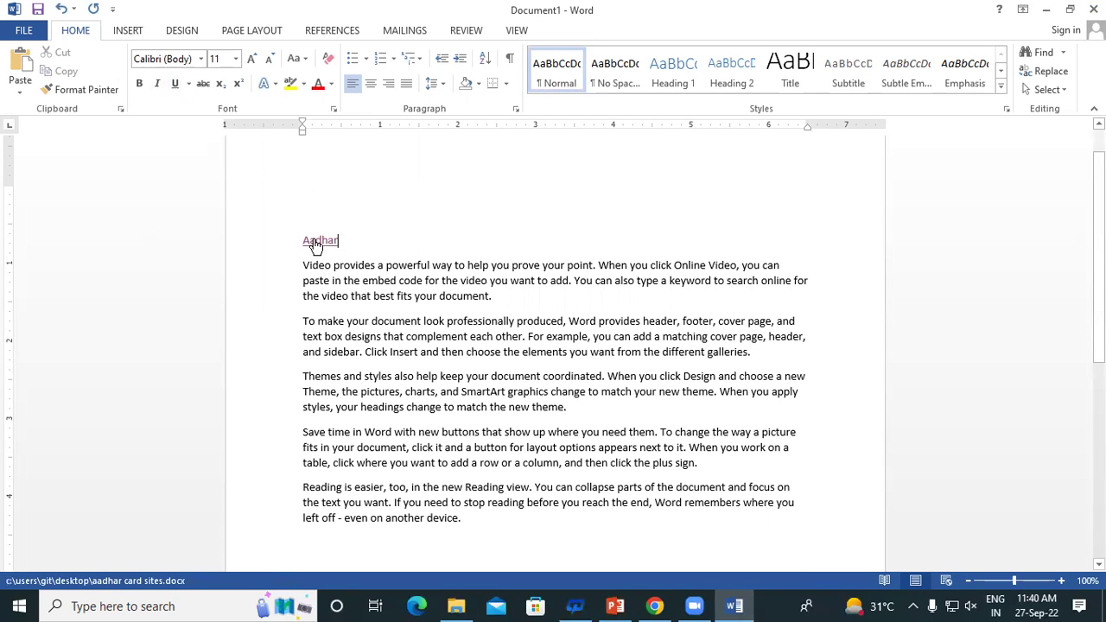
left_click(314, 242, "ctrl")
left_click(593, 373)
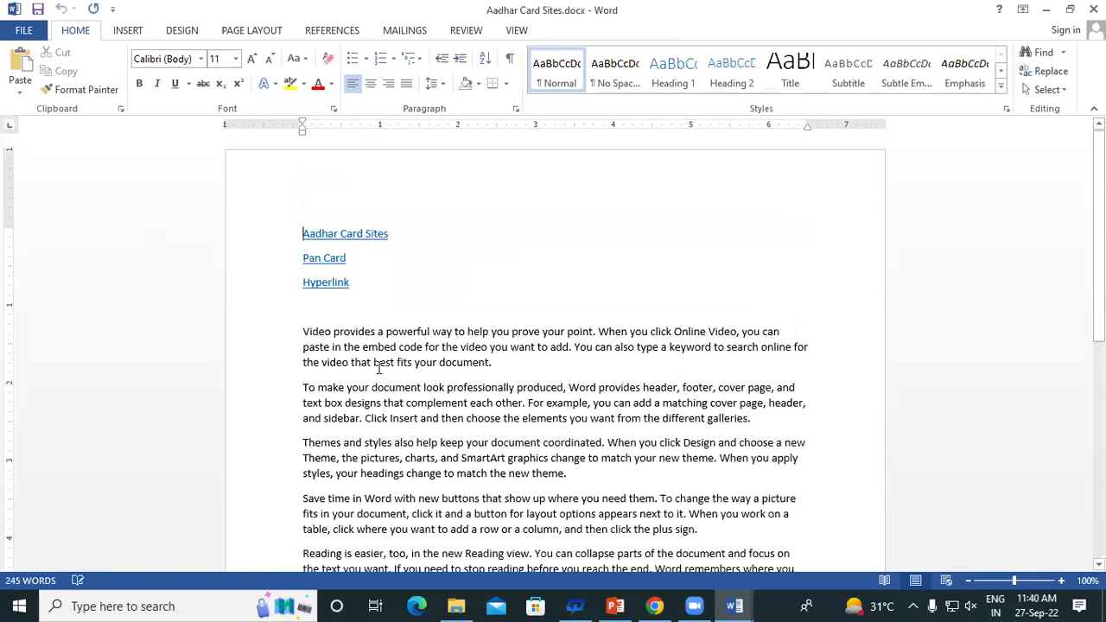
scroll(544, 293, "down", 2)
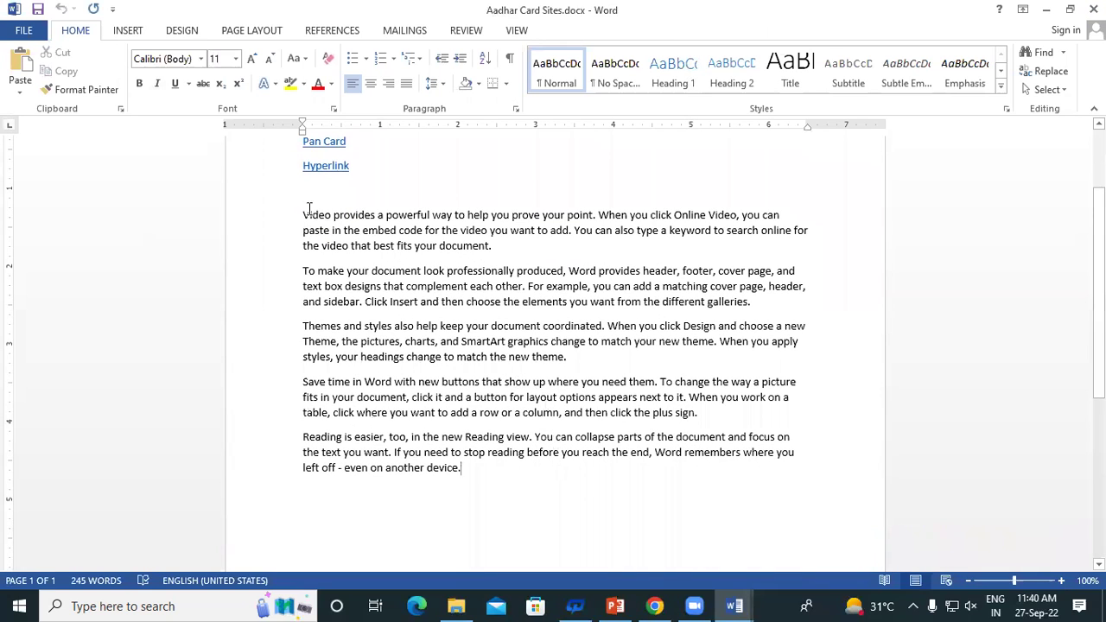
left_click_drag(306, 221, 414, 246)
left_click(414, 246)
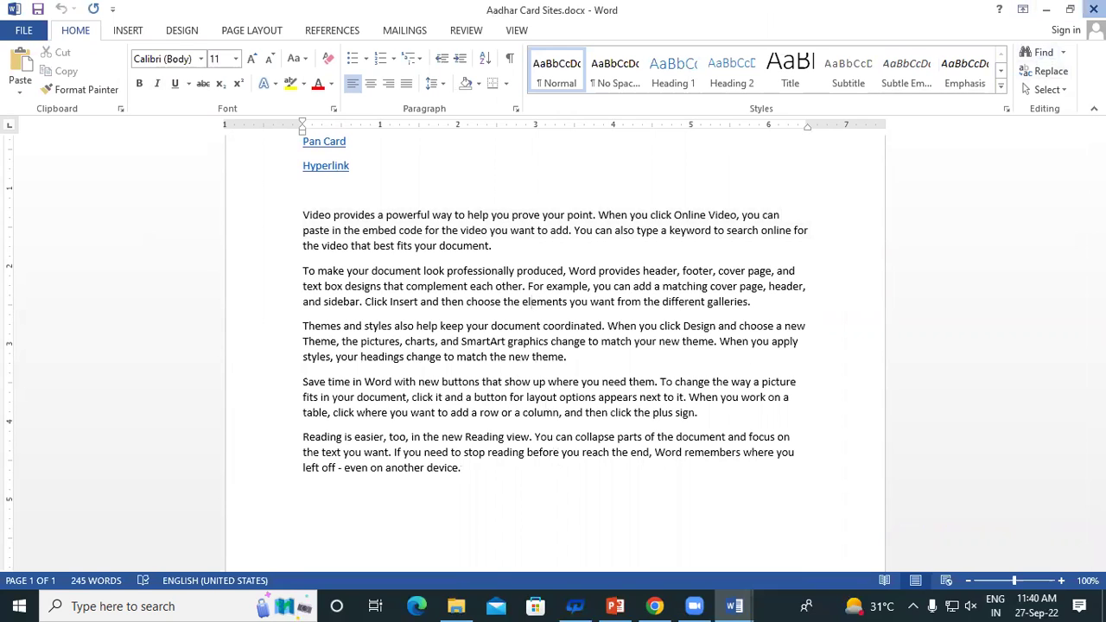
left_click(1093, 9)
left_click(507, 300)
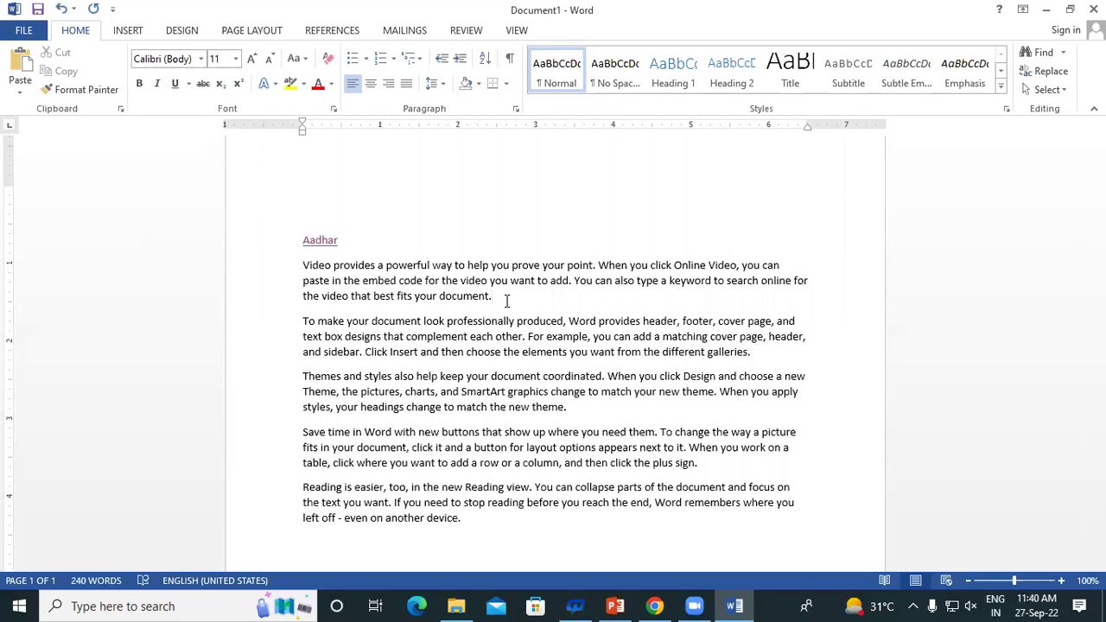
left_click(377, 241)
- Add a blank line below the Aadhar link and browse Recent Files in Insert Hyperlink
key("Return")
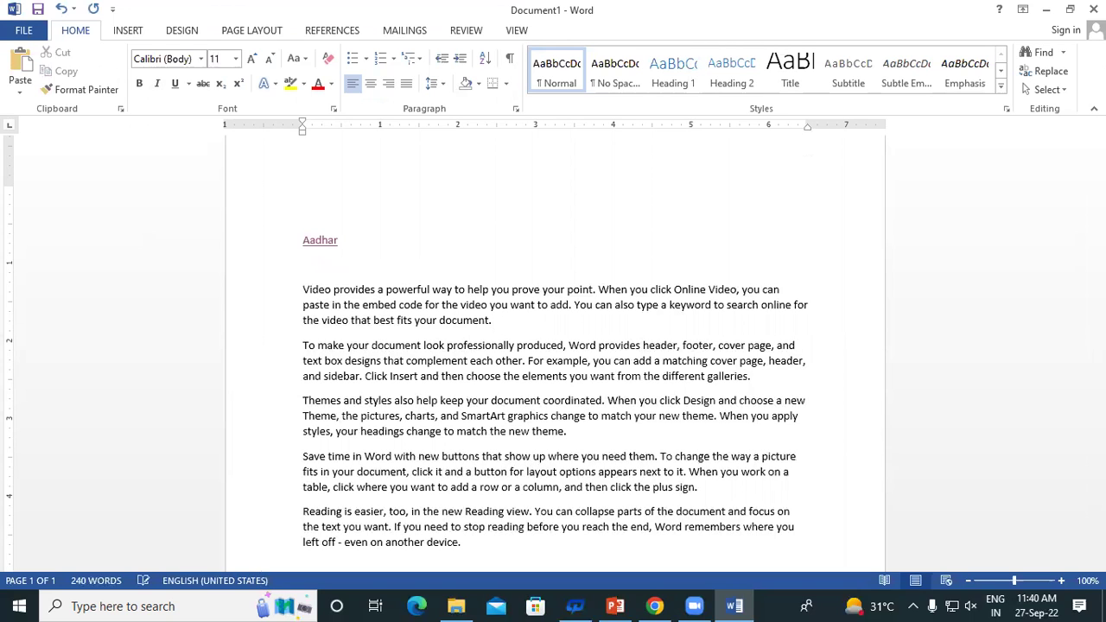
key("ctrl+k")
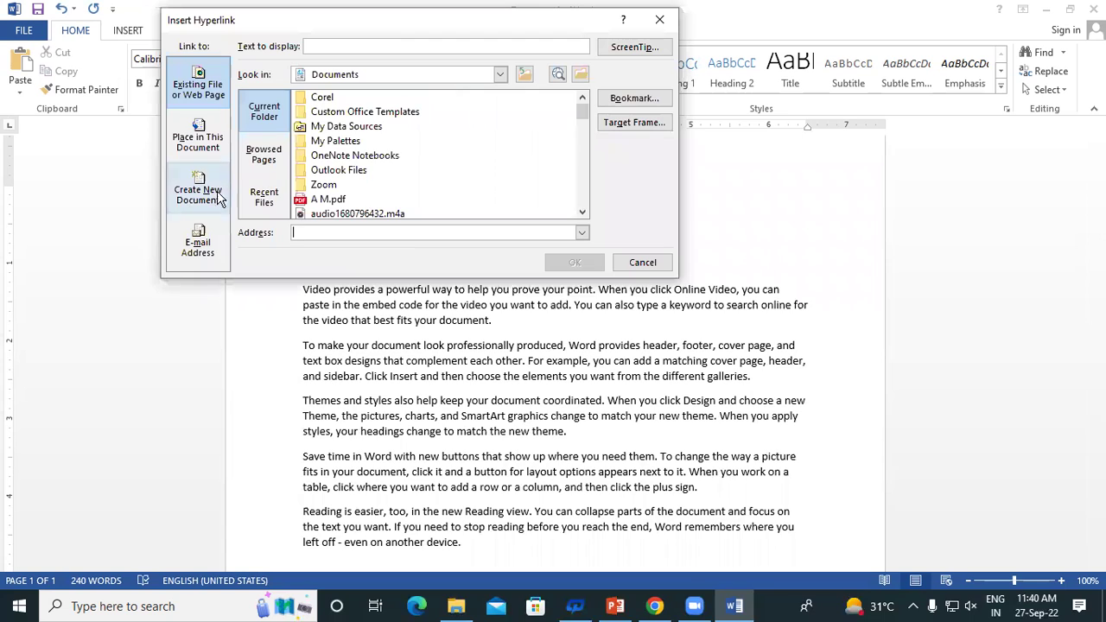
left_click(258, 191)
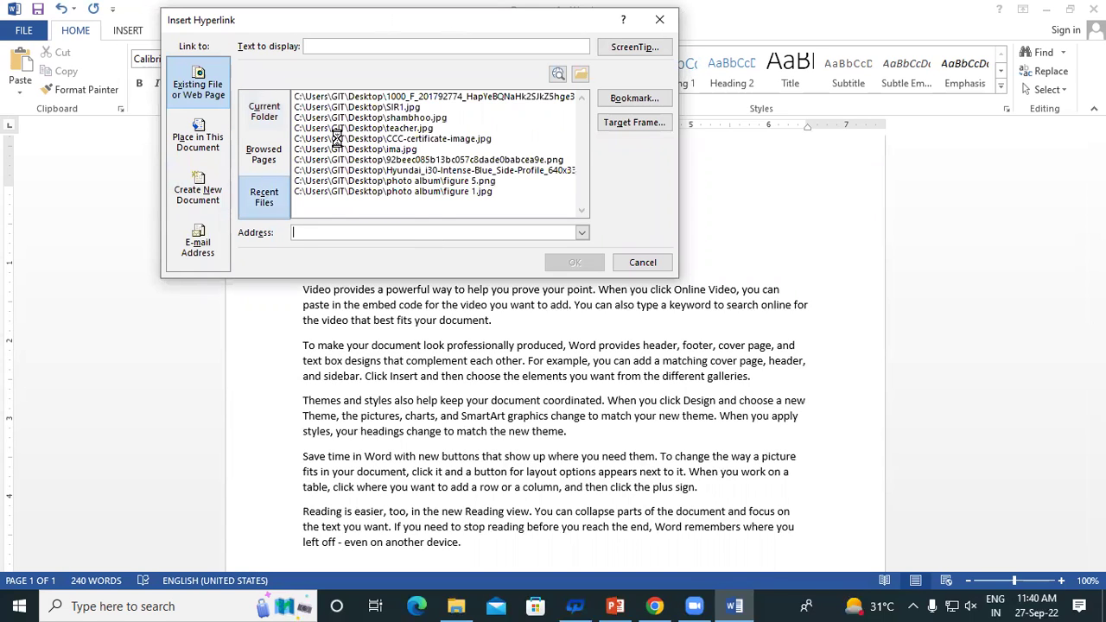
scroll(415, 190, "down", 3)
scroll(415, 190, "down", 3)
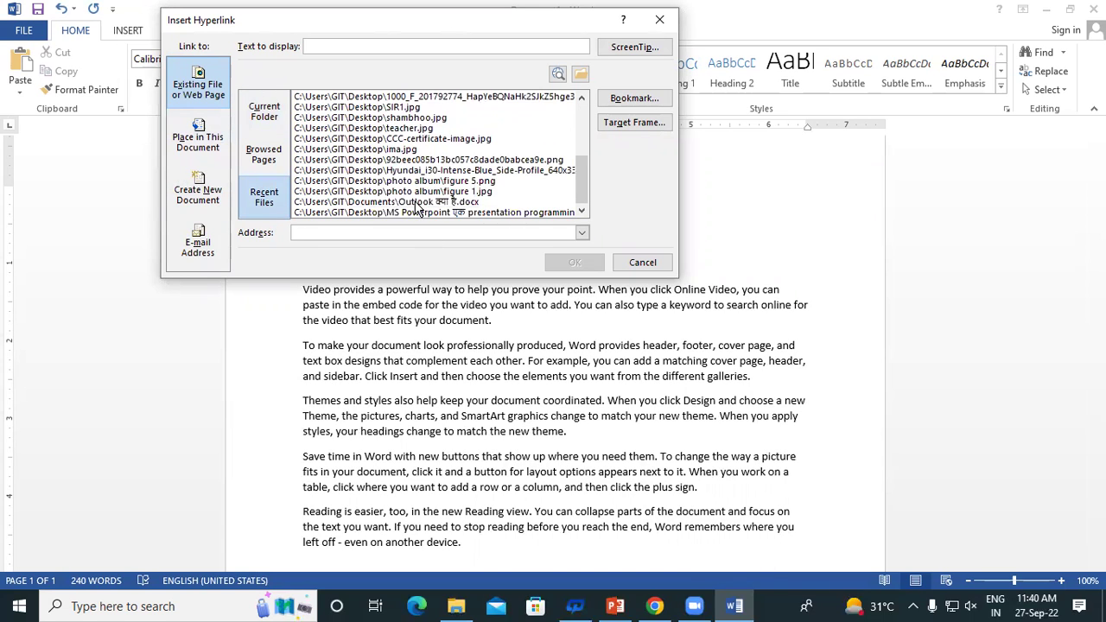
scroll(430, 195, "up", 3)
scroll(429, 194, "up", 2)
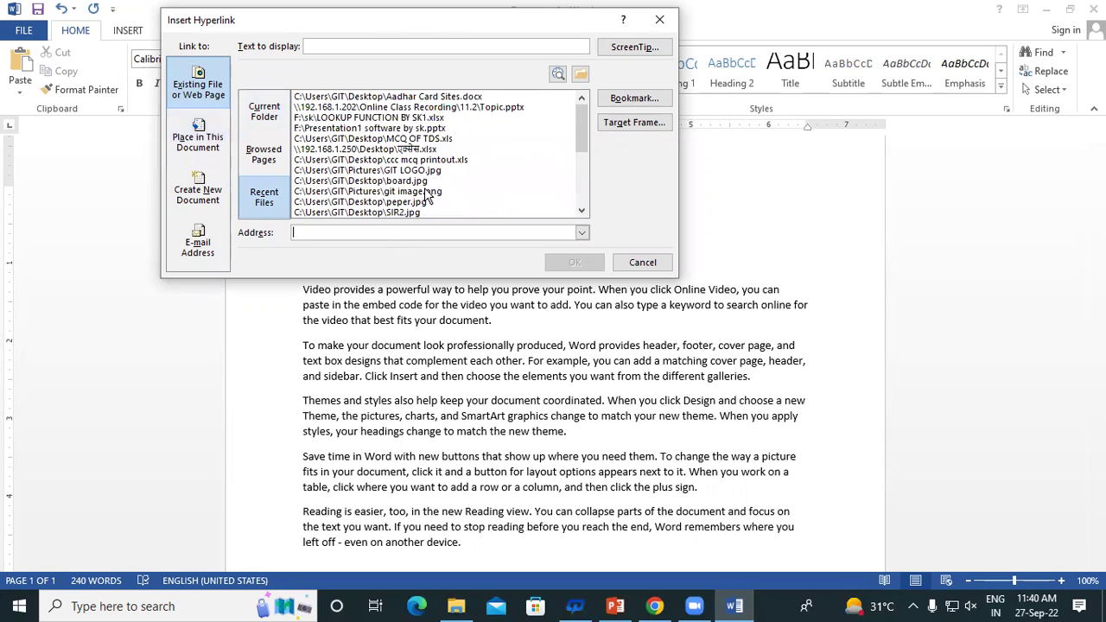
- Try Aadhar Card Sites.docx and Topic.pptx as link targets, then close without inserting a link
left_click(423, 99)
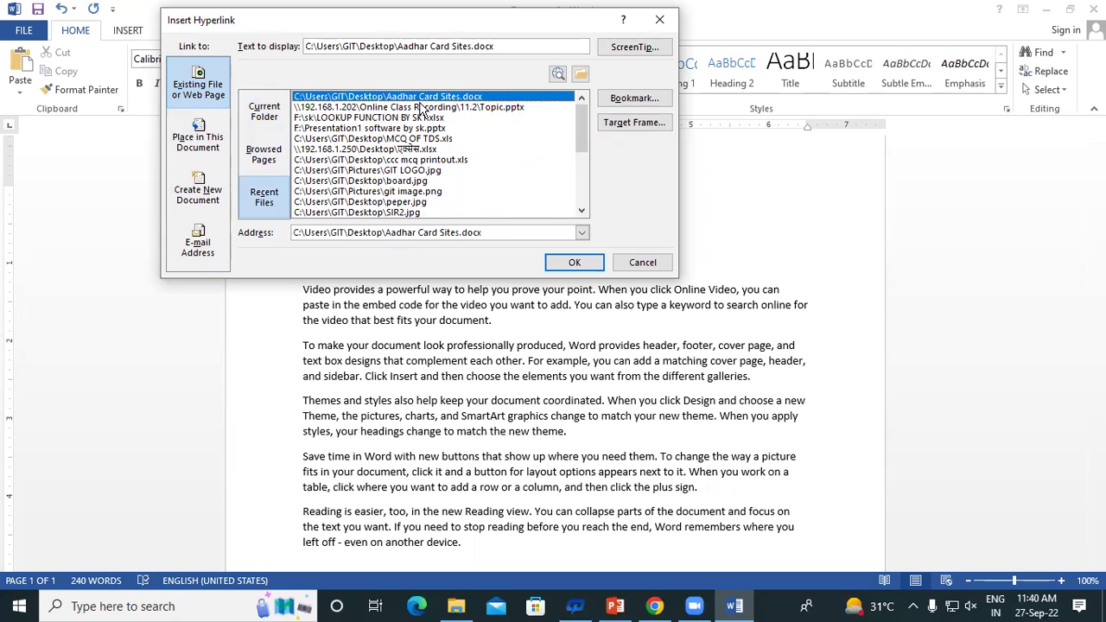
left_click(416, 108)
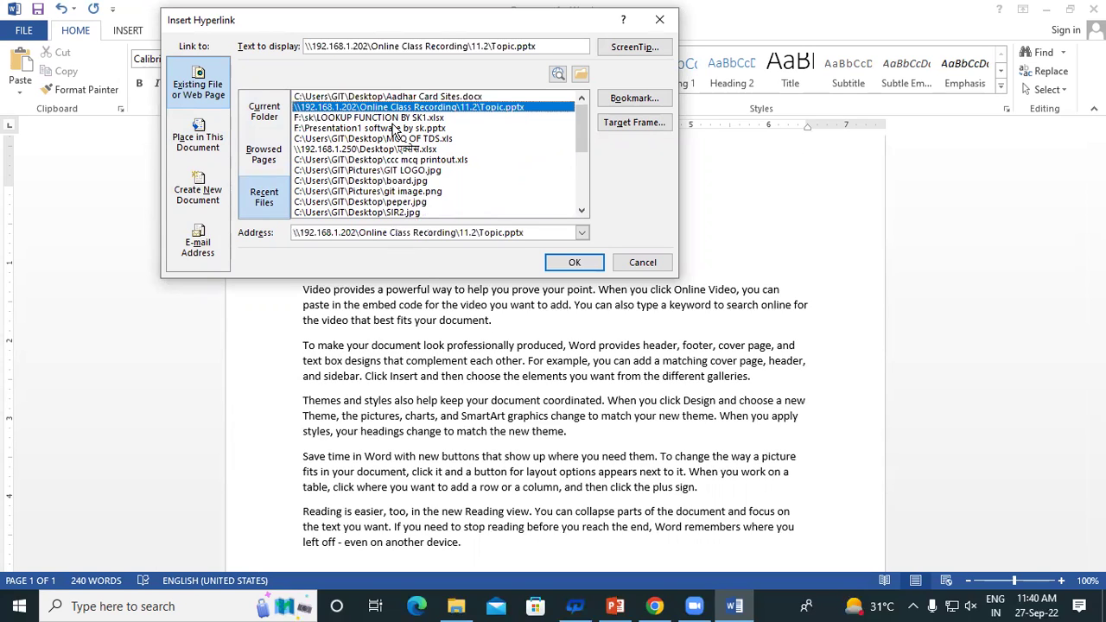
left_click(376, 97)
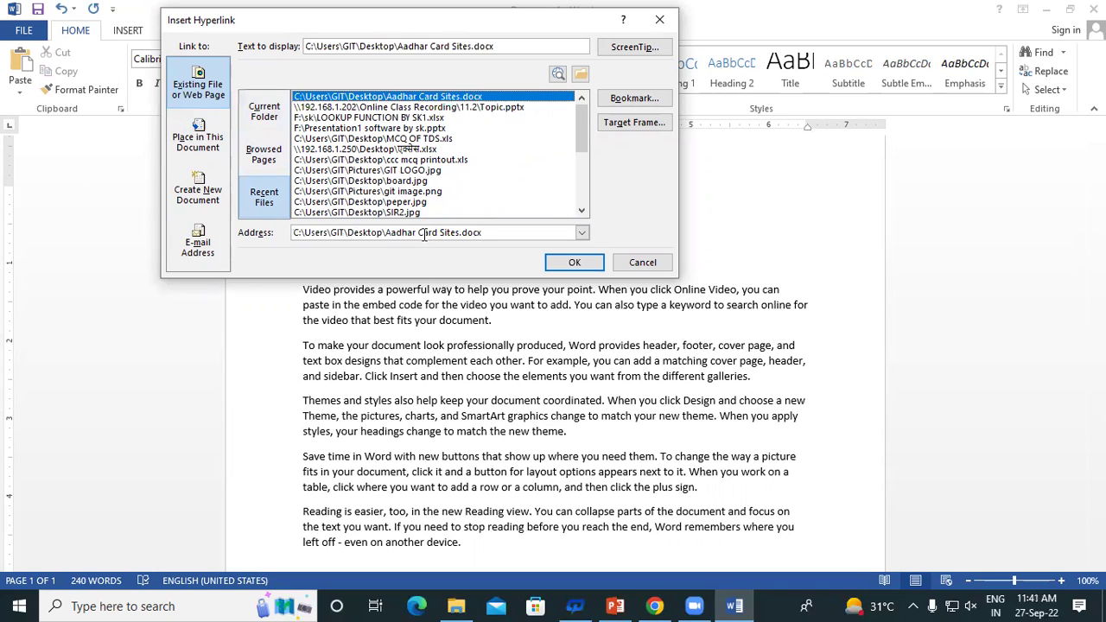
left_click_drag(258, 26, 345, 41)
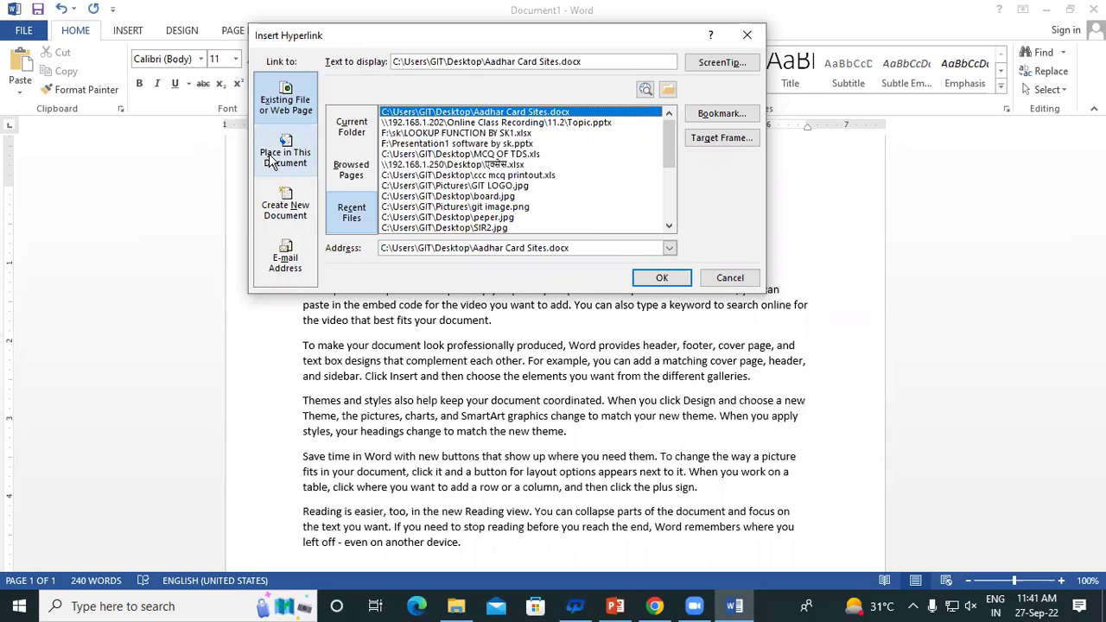
left_click(747, 34)
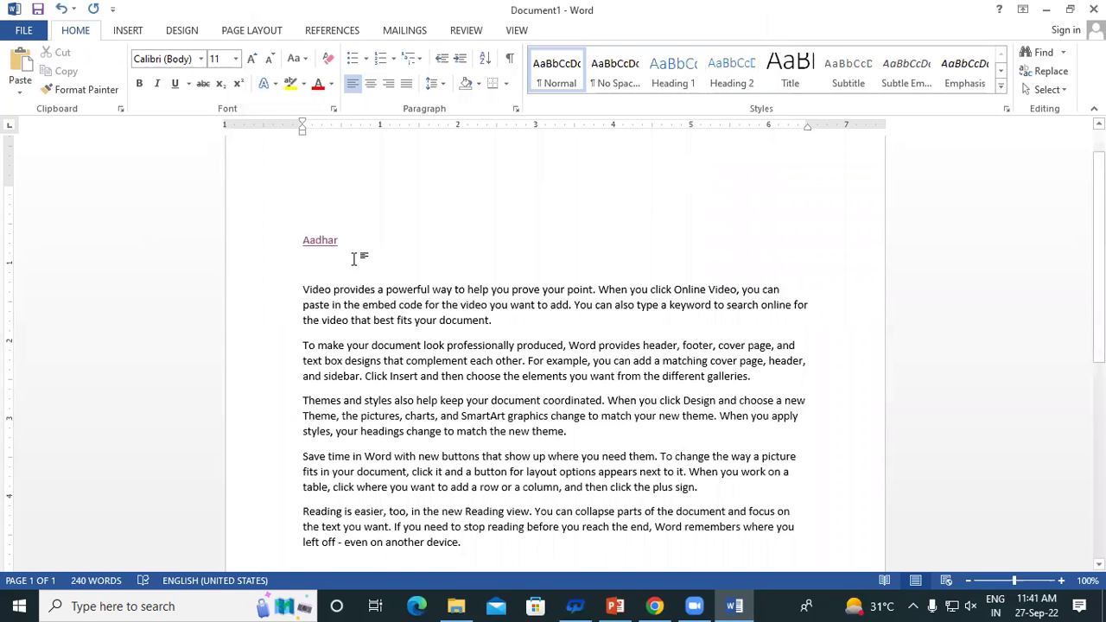
scroll(354, 259, "down", 1)
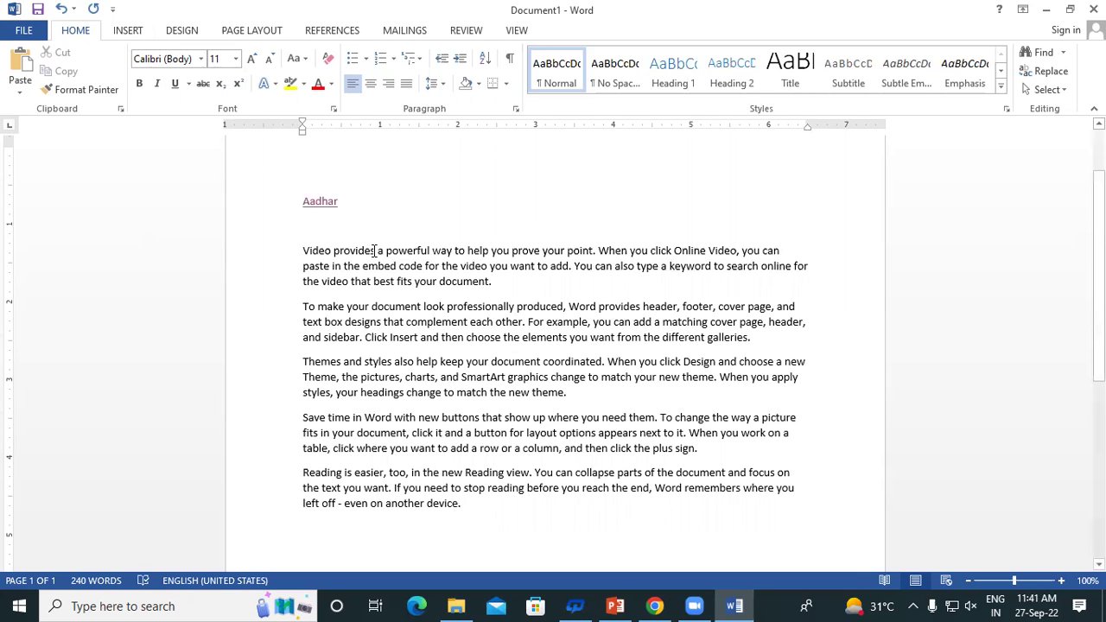
- Split 'Video provides' onto its own line and make it Heading 1
key("Return")
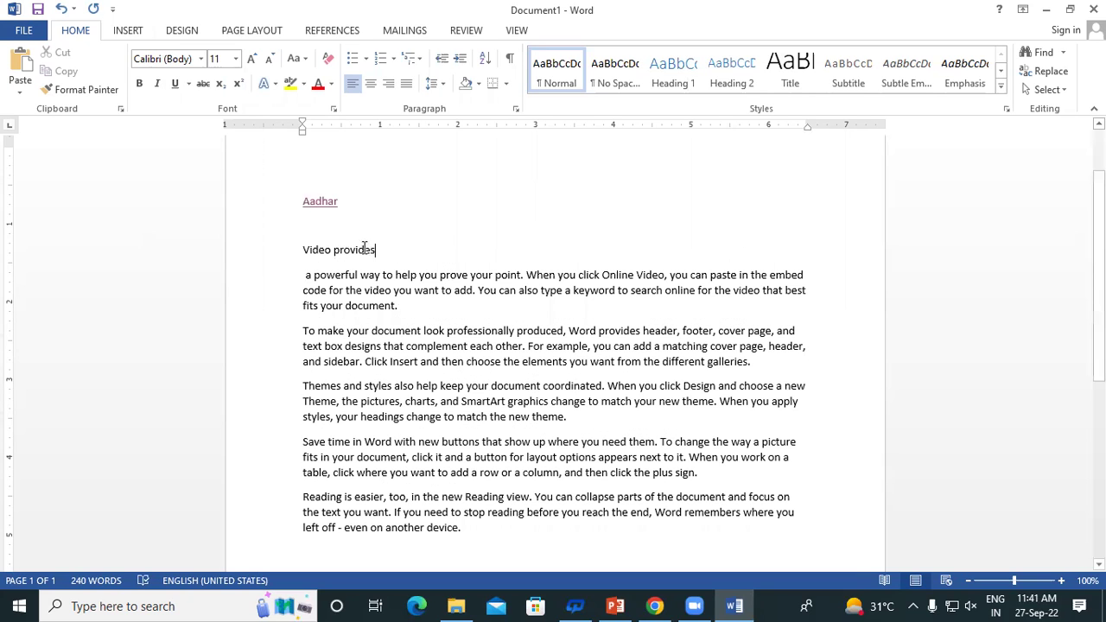
left_click_drag(364, 249, 299, 249)
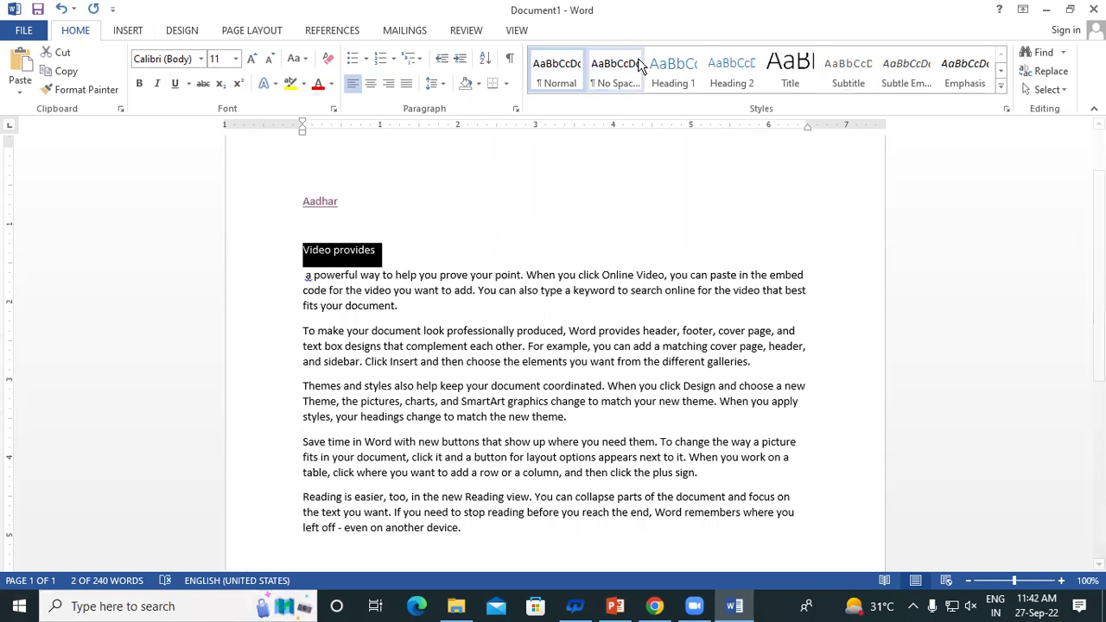
left_click(672, 69)
- Add many paragraphs of sample text at the end with =rand(50)
left_click(441, 325)
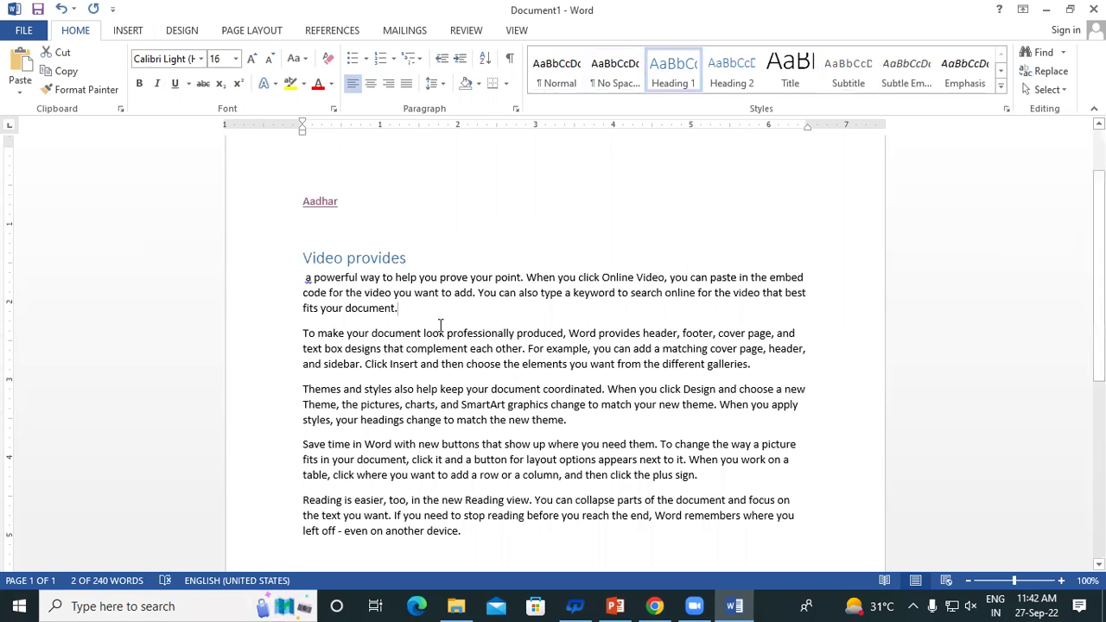
scroll(441, 325, "down", 2)
scroll(518, 413, "down", 1)
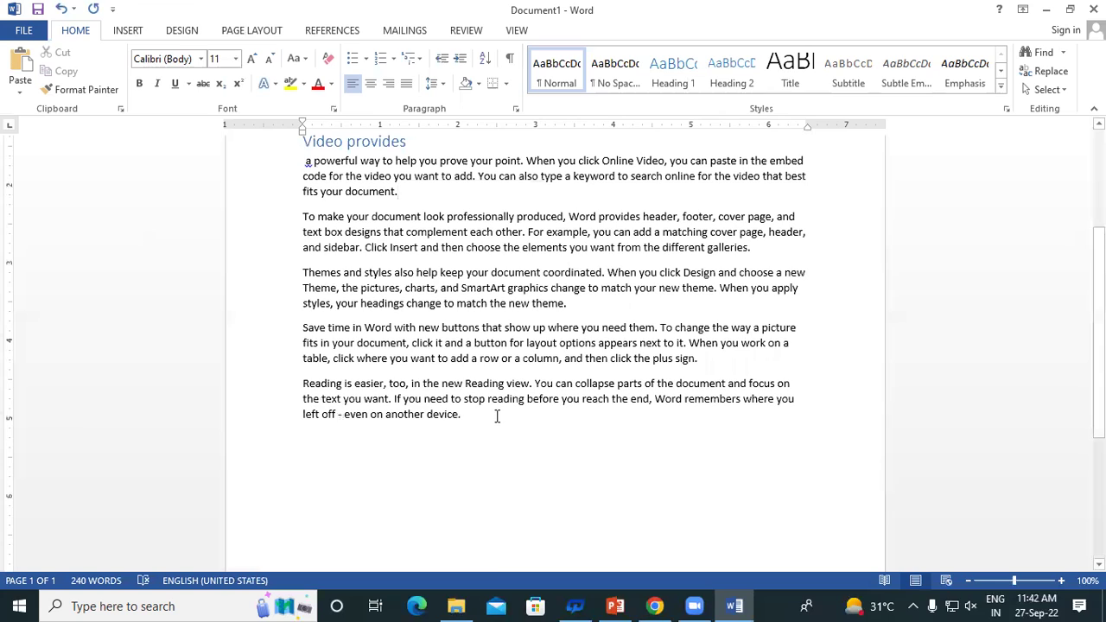
key("Return")
type("=ra")
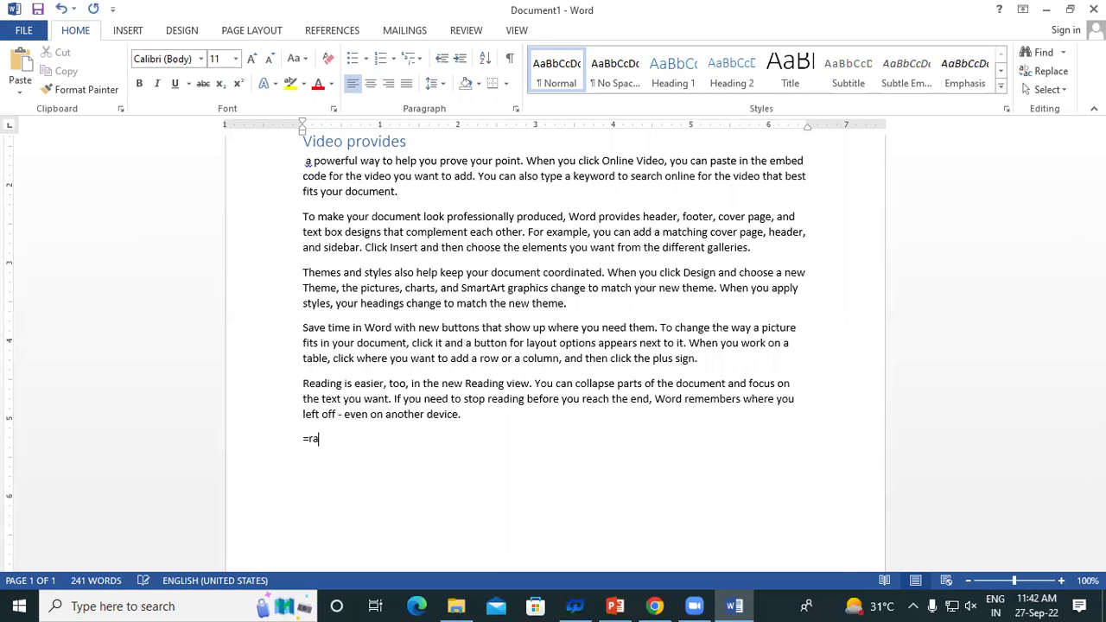
type("nd(50")
key("Return")
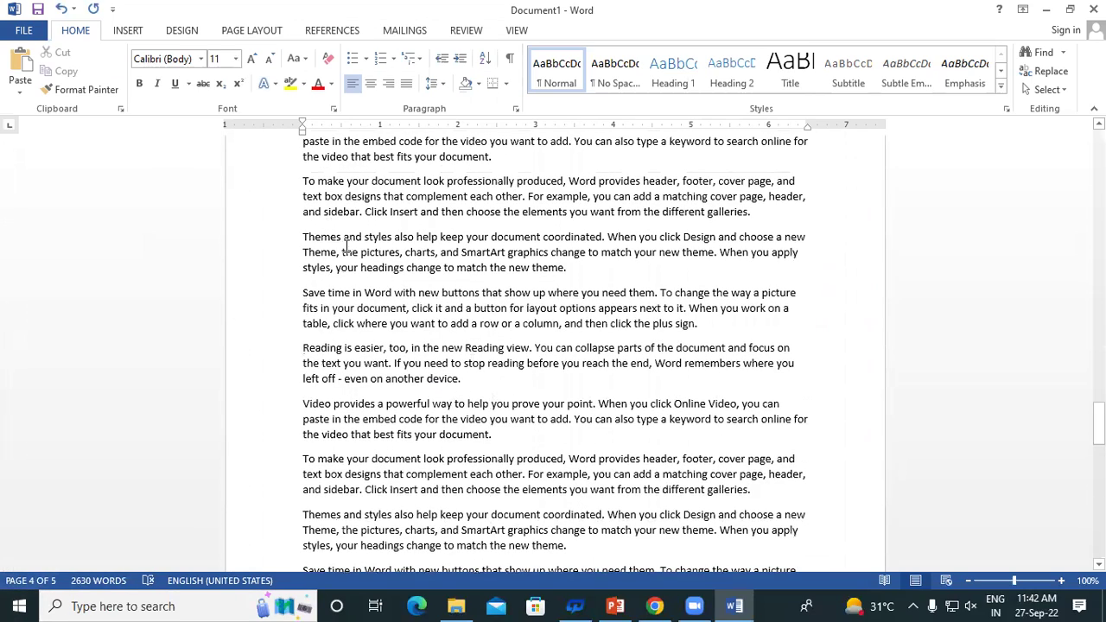
- Split 'Themes' onto its own line and apply Heading 2
key("Return")
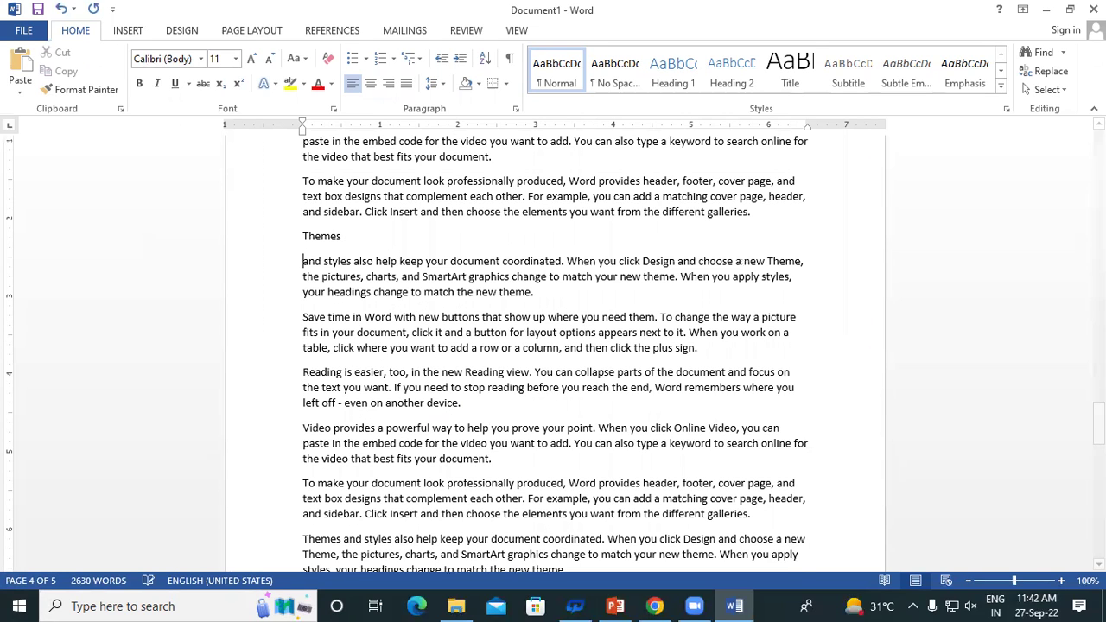
left_click_drag(343, 237, 288, 231)
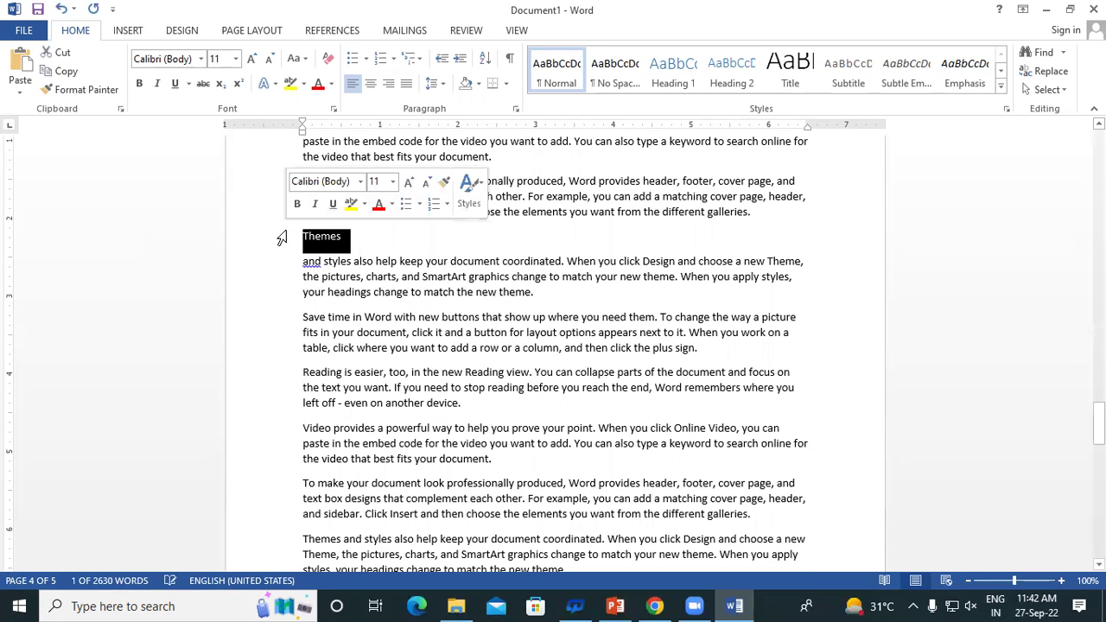
left_click(731, 69)
left_click(370, 240)
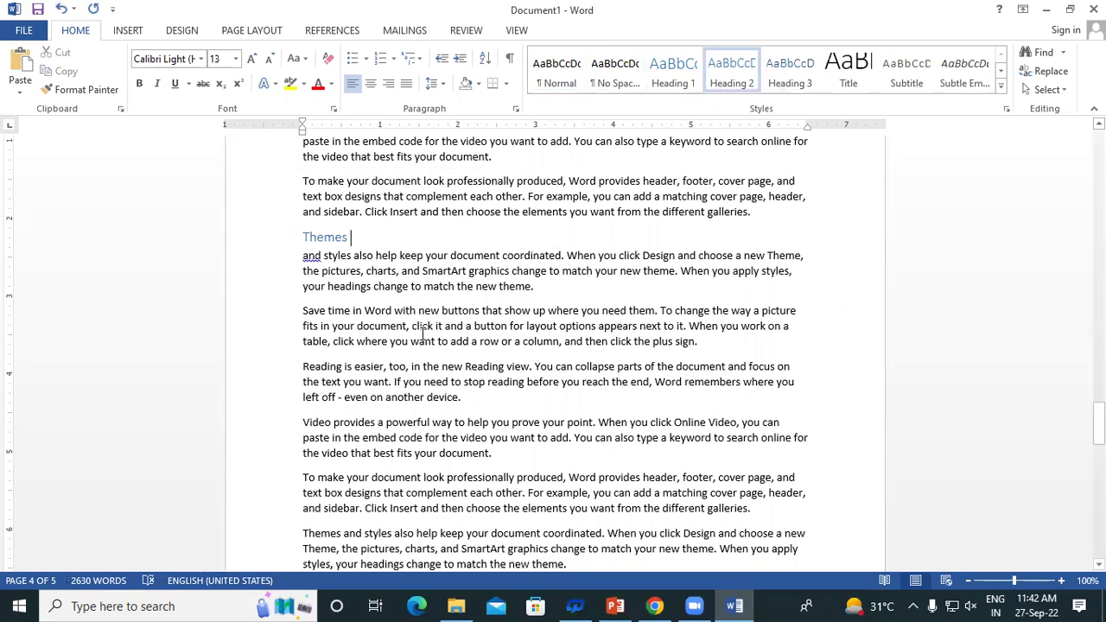
- Split 'To' onto its own line further down and apply Heading 3
scroll(370, 239, "down", 3)
scroll(346, 389, "down", 4)
scroll(514, 451, "down", 3)
scroll(514, 451, "down", 2)
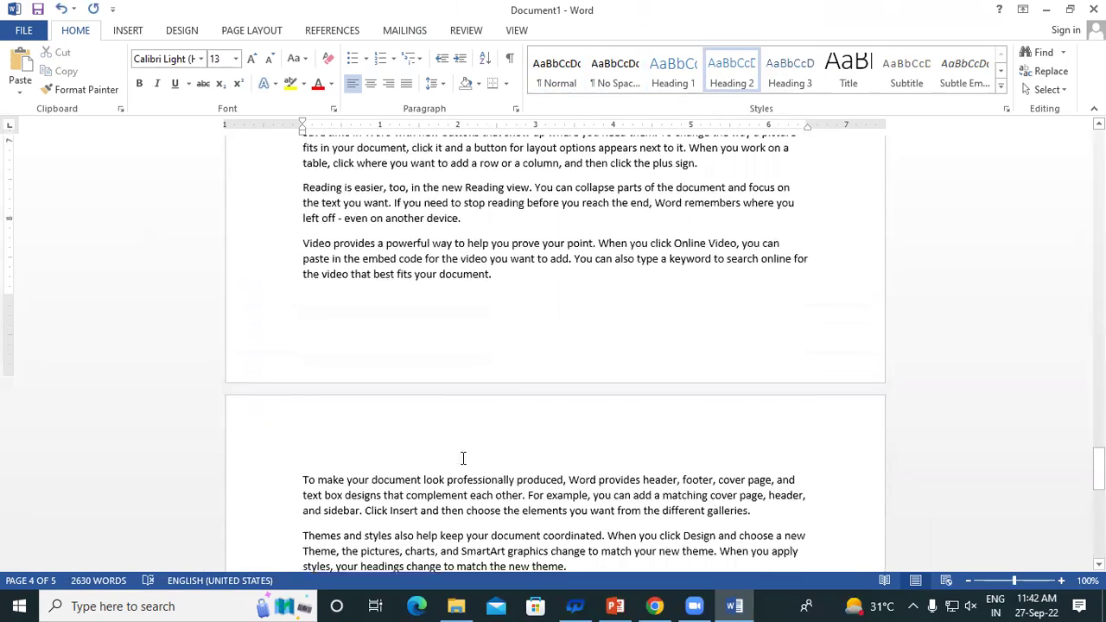
left_click(314, 471)
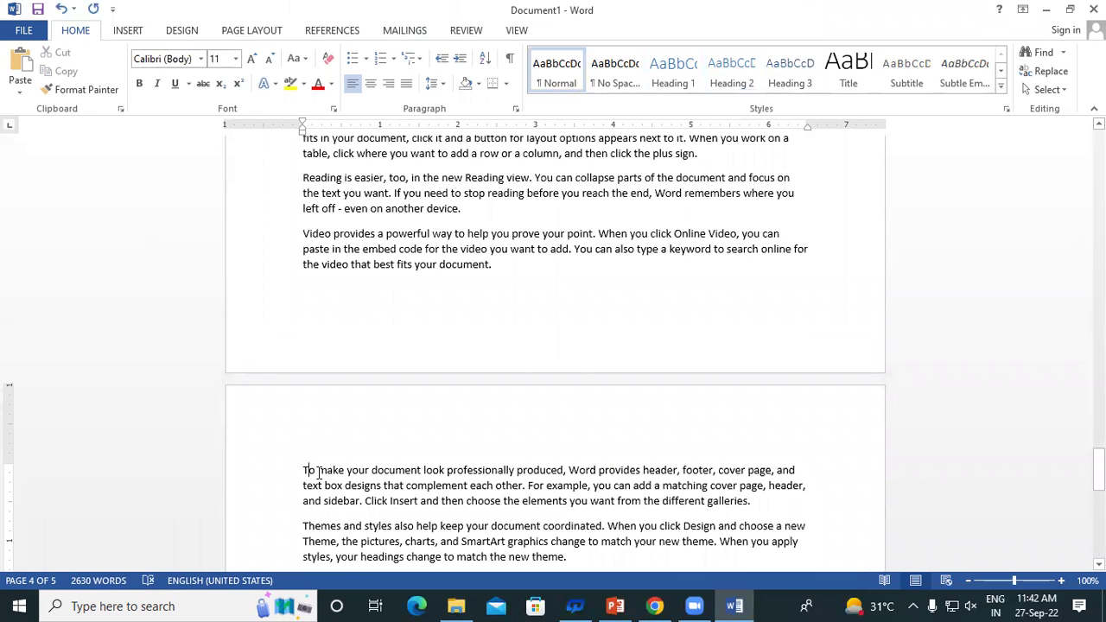
key("Return")
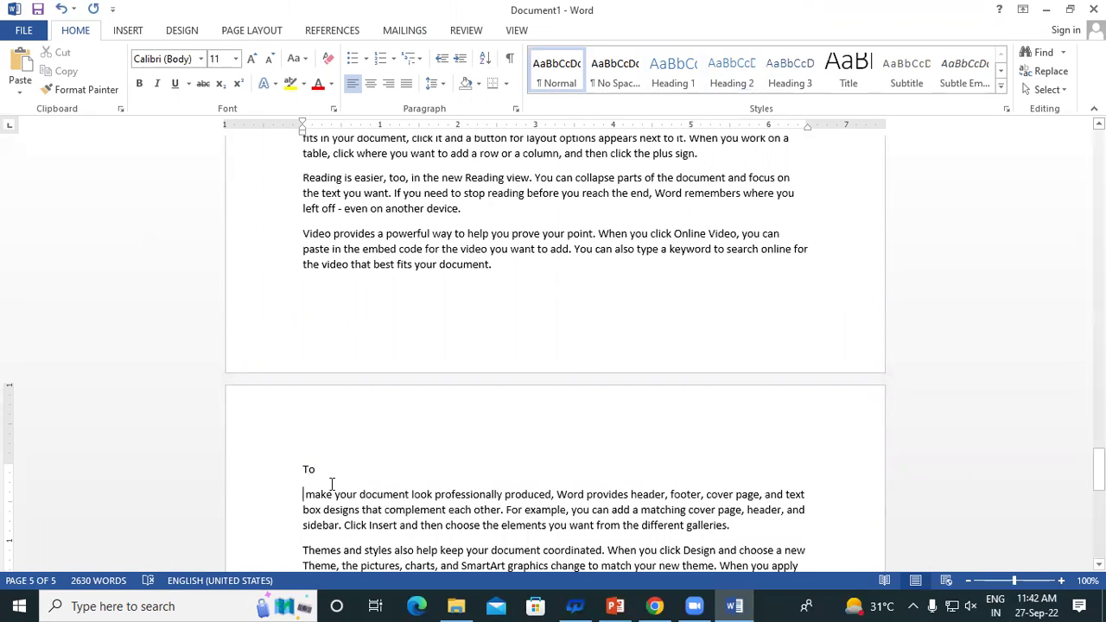
left_click(292, 464)
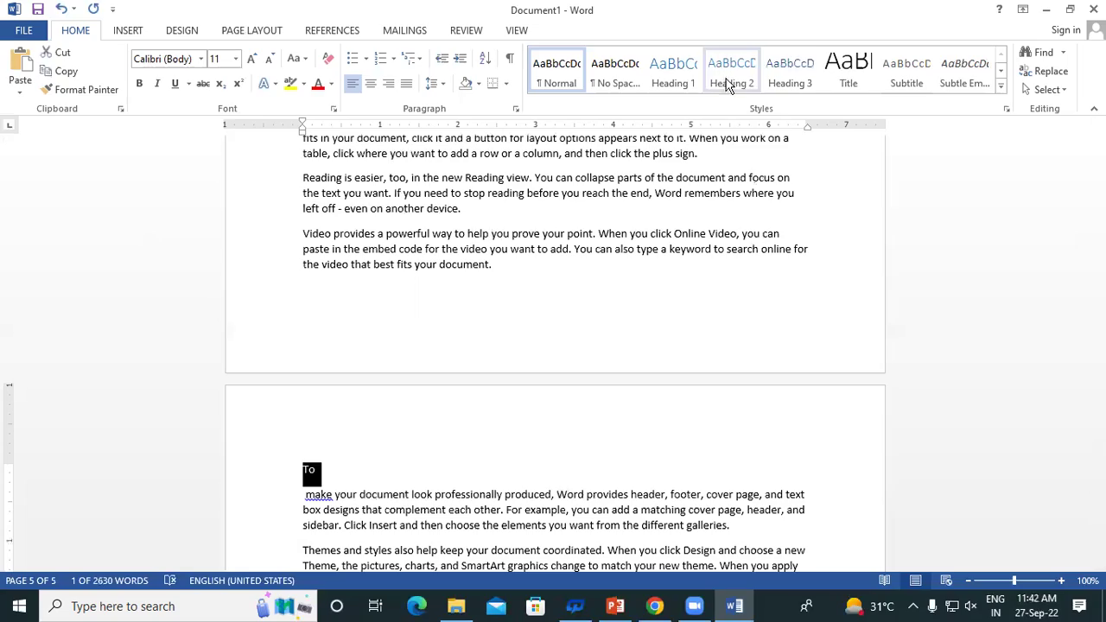
left_click(790, 67)
left_click(436, 462)
scroll(436, 462, "up", 5)
scroll(436, 462, "up", 5)
scroll(437, 458, "up", 5)
scroll(437, 455, "up", 5)
scroll(437, 455, "up", 5)
scroll(436, 456, "up", 5)
- Add empty lines below the Aadhar link and type 'Heading 1', 'Heading 2' and 'Heading' on separate lines
scroll(435, 456, "up", 5)
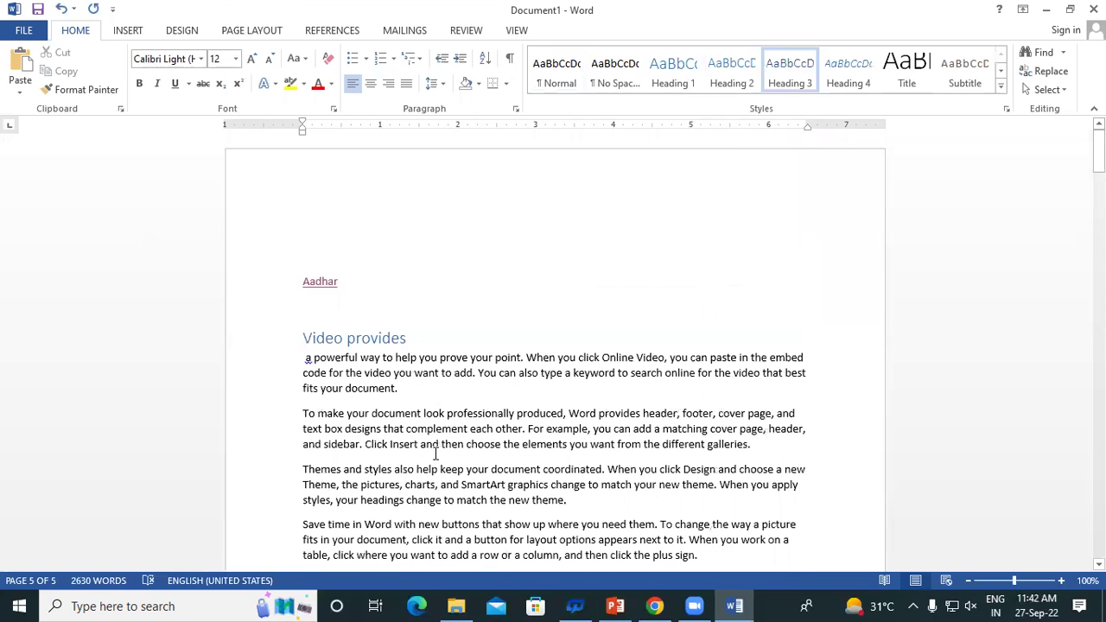
left_click(338, 282)
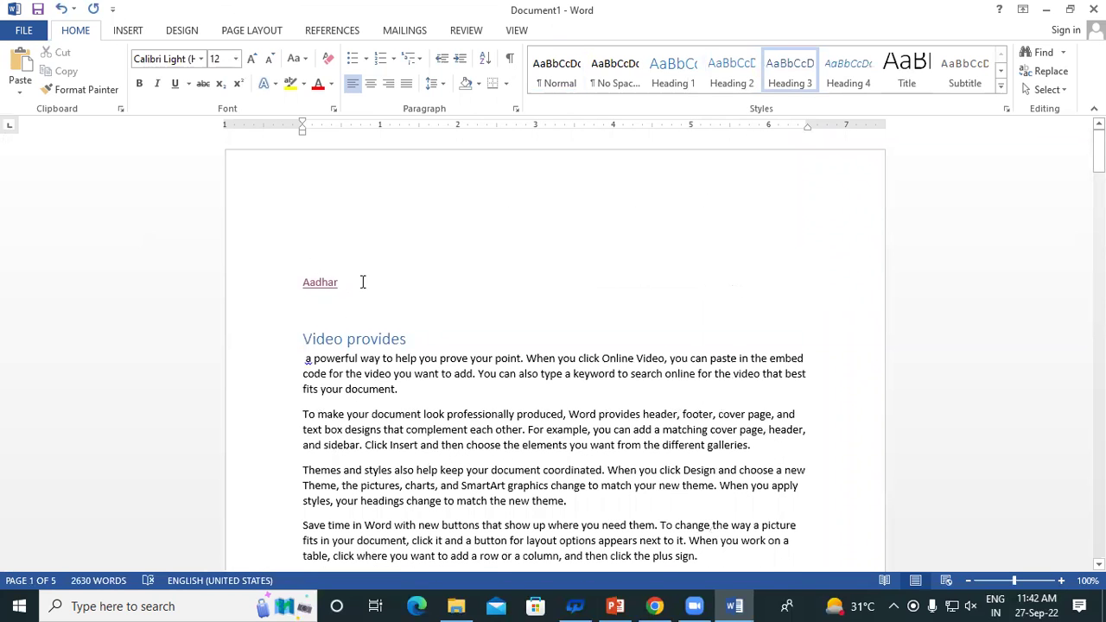
left_click(362, 282)
key("Return")
key("Return")
key("Return")
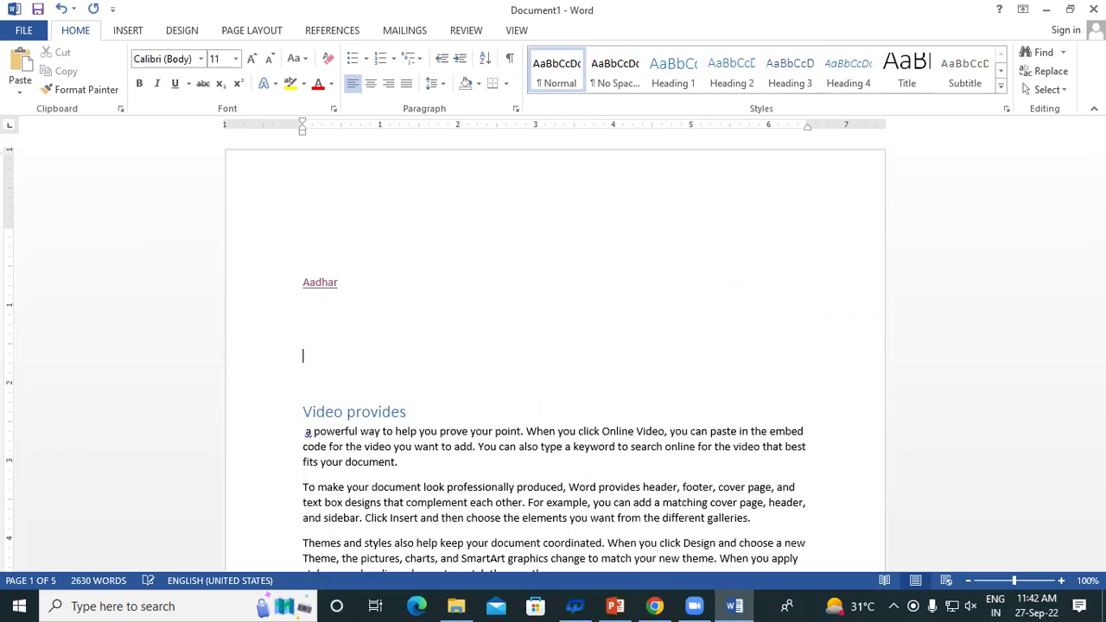
key("Return")
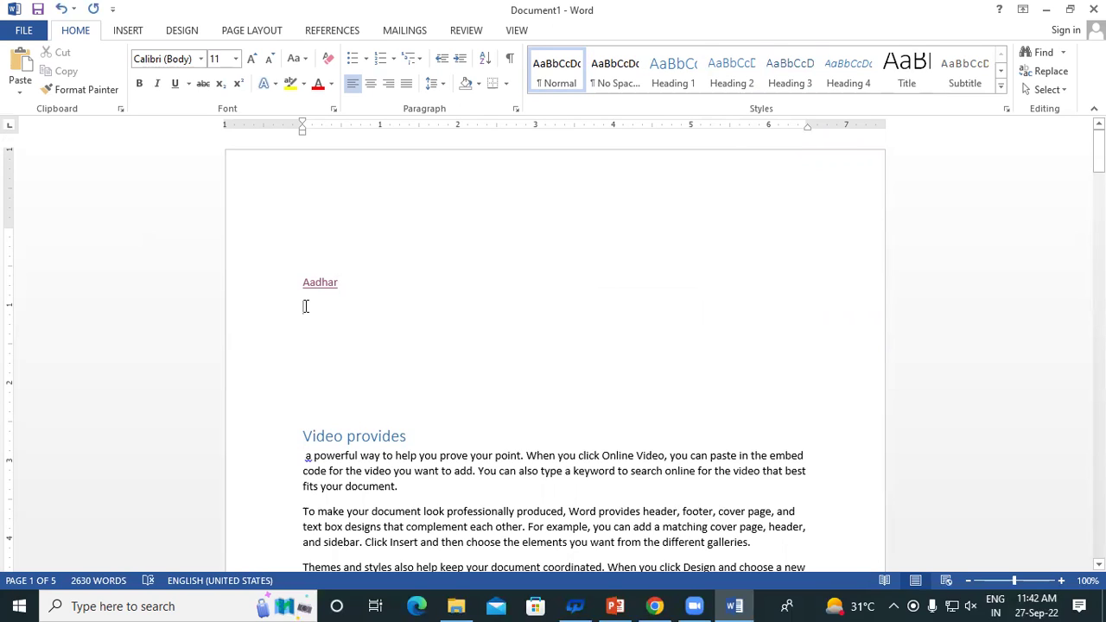
left_click(305, 306)
type("hea")
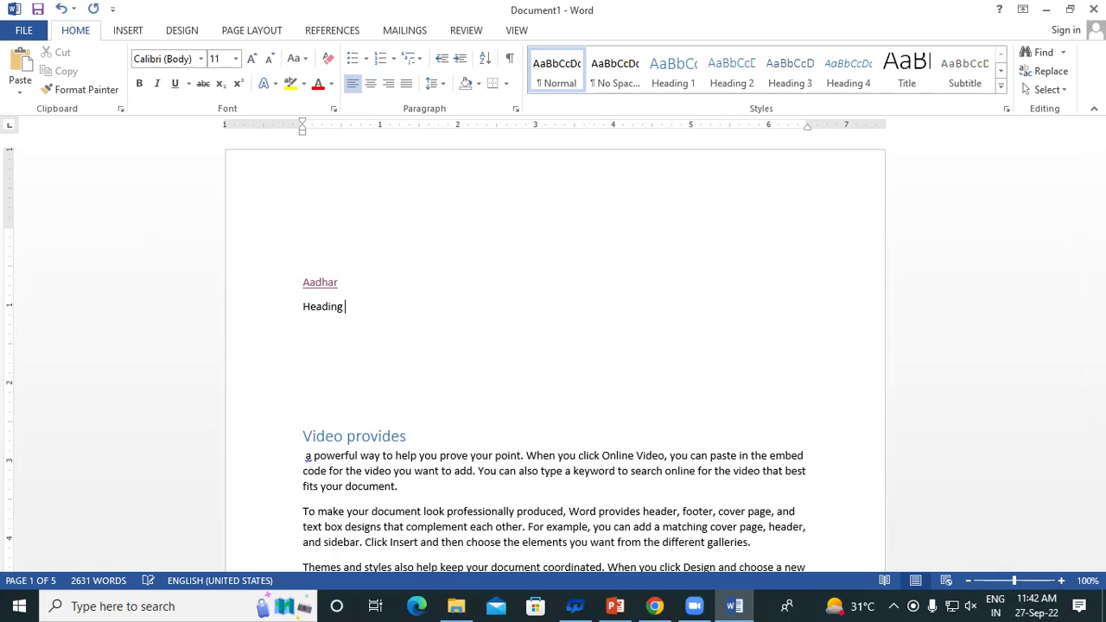
type("1")
key("Return")
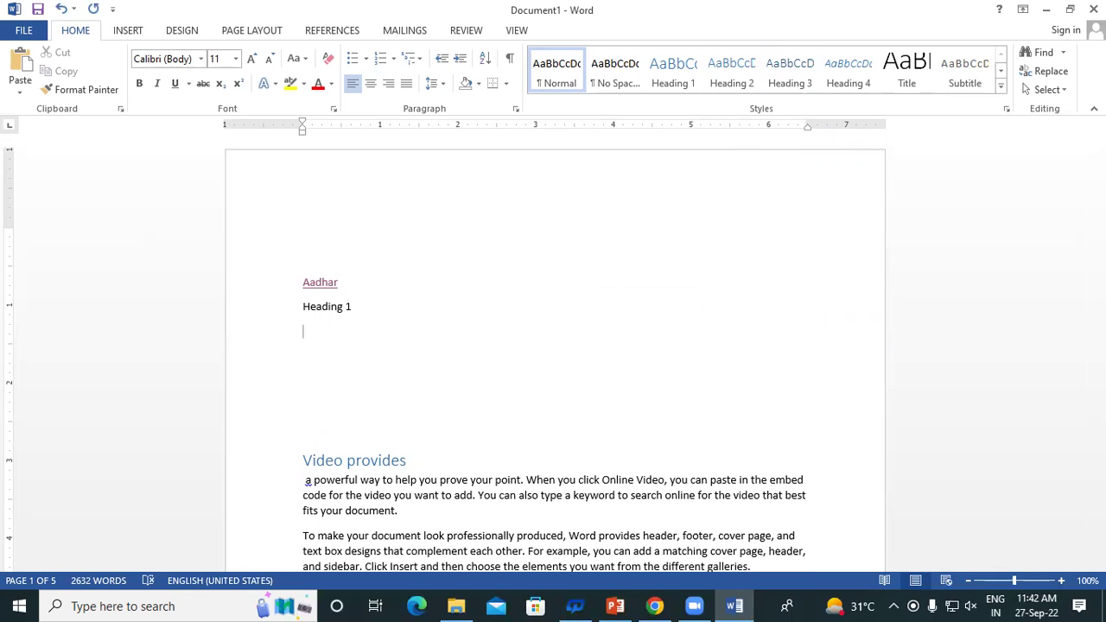
type("ading 2")
key("Return")
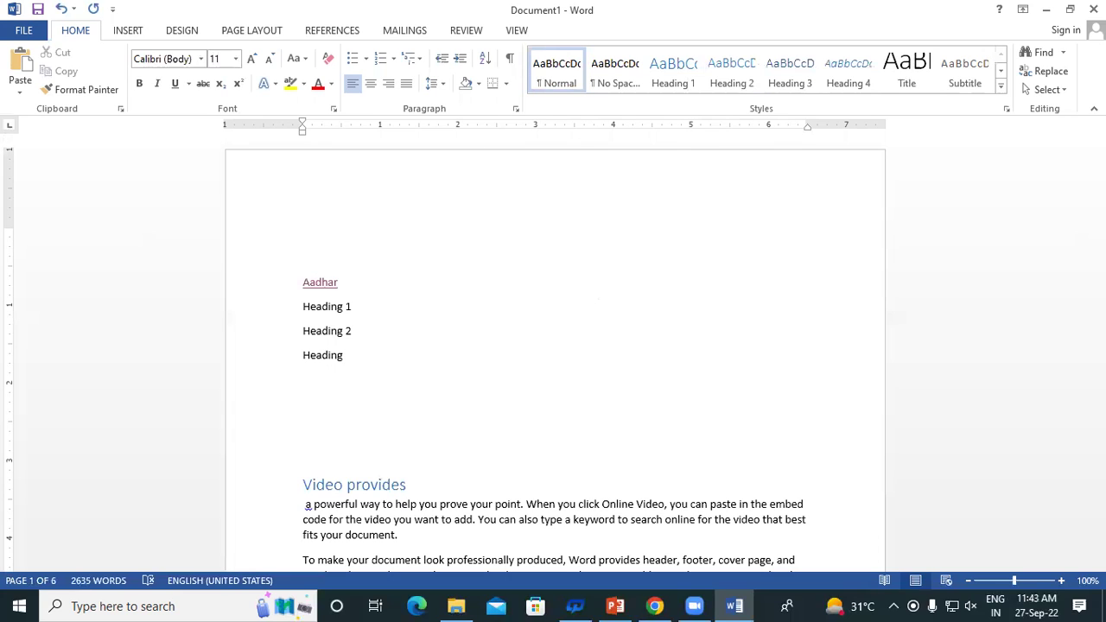
- Scroll through the document to locate the Video provides, Themes and To headings
left_click(381, 315)
left_click_drag(301, 310, 376, 307)
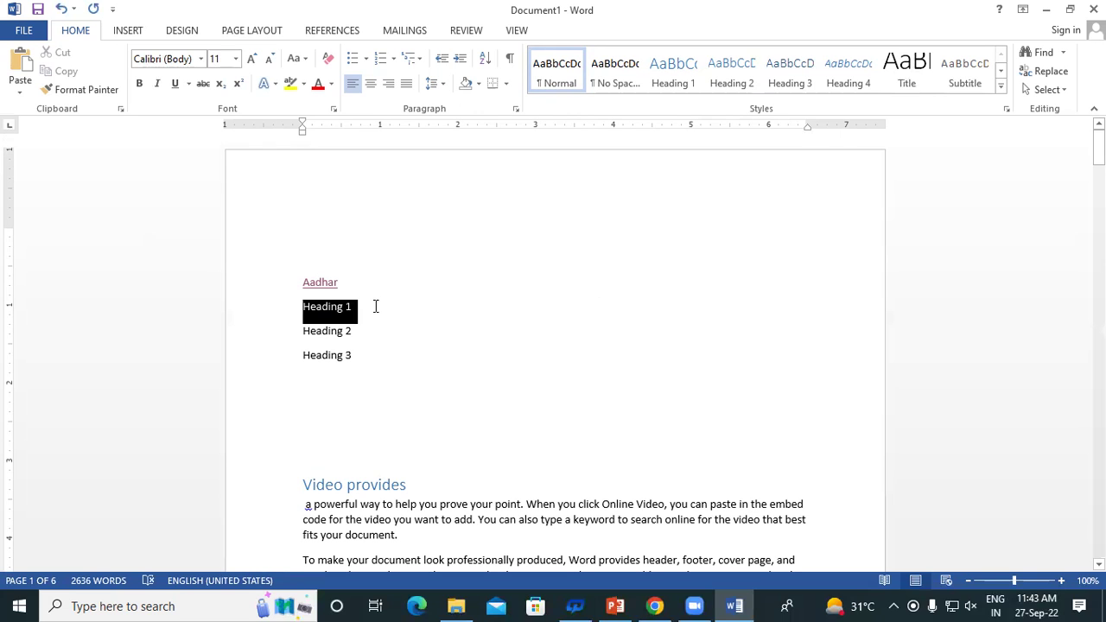
left_click(416, 372)
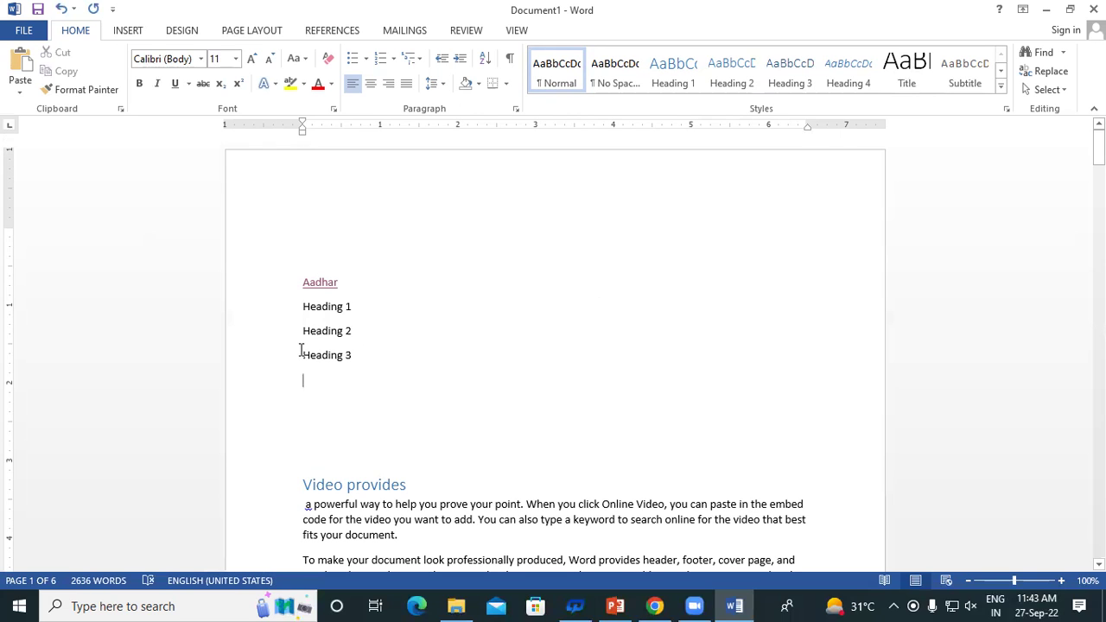
scroll(333, 328, "down", 3)
scroll(337, 327, "down", 5)
scroll(338, 326, "down", 3)
scroll(338, 326, "down", 4)
scroll(338, 325, "down", 6)
scroll(338, 326, "down", 6)
scroll(338, 326, "down", 6)
scroll(338, 327, "down", 5)
scroll(350, 346, "down", 7)
scroll(363, 389, "down", 5)
scroll(370, 399, "down", 8)
scroll(370, 400, "down", 5)
scroll(335, 283, "down", 4)
scroll(335, 284, "down", 8)
scroll(335, 283, "down", 8)
scroll(336, 283, "down", 6)
scroll(335, 283, "down", 5)
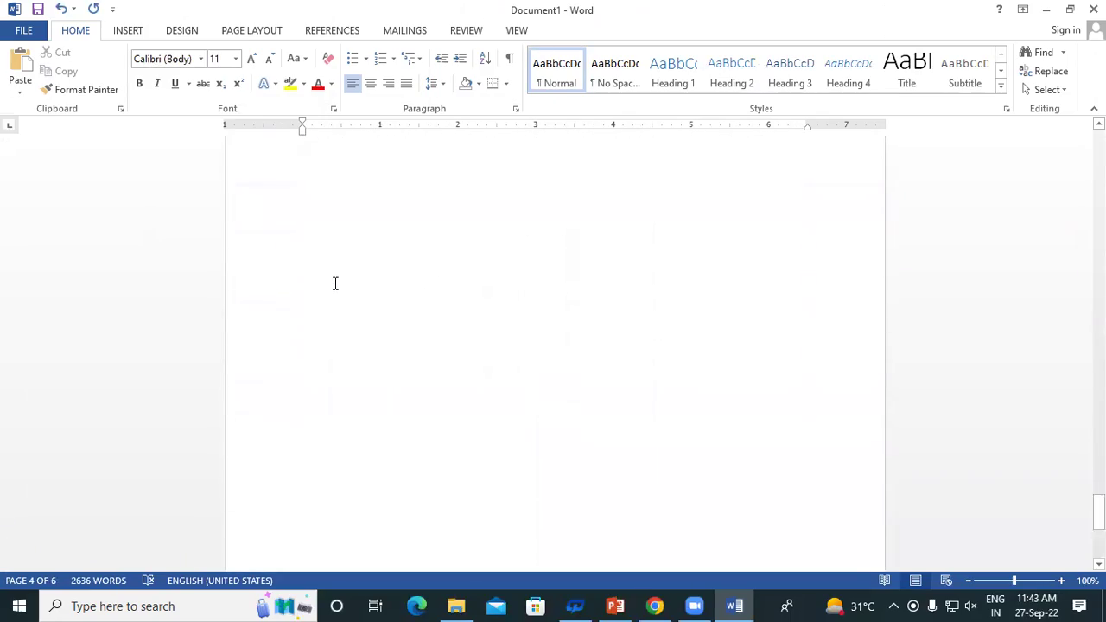
- Return to the top and select the 'Heading 1' line for linking
scroll(335, 283, "up", 4)
scroll(335, 283, "up", 3)
scroll(336, 284, "up", 4)
scroll(335, 283, "up", 2)
scroll(336, 283, "up", 2)
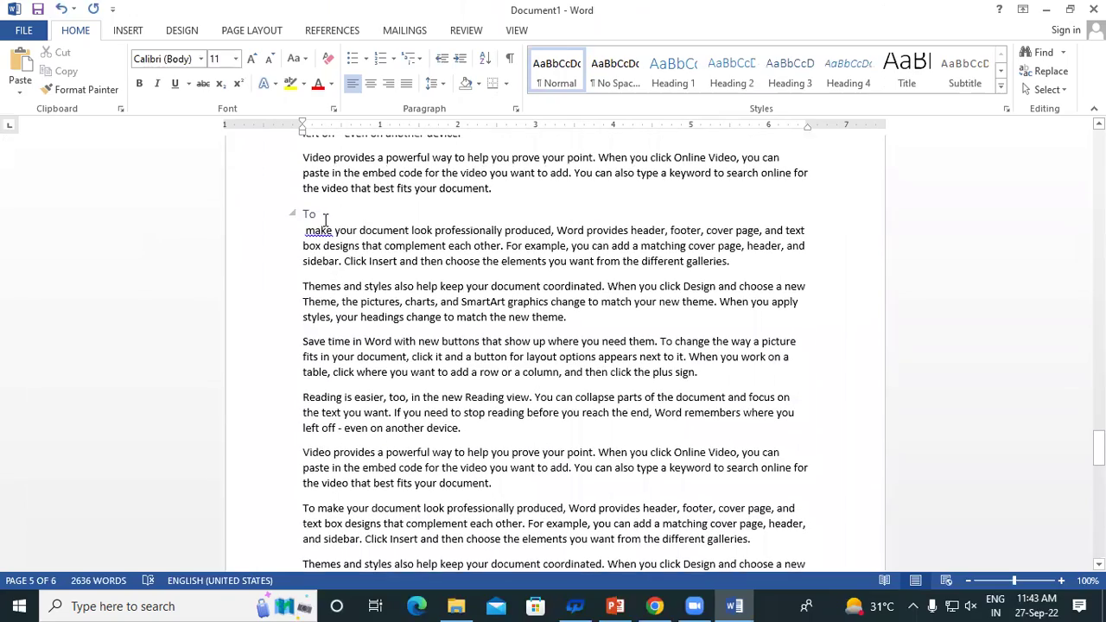
scroll(453, 262, "up", 5)
scroll(454, 262, "up", 5)
scroll(453, 261, "up", 5)
scroll(454, 262, "up", 5)
scroll(454, 262, "up", 5)
scroll(454, 262, "up", 5)
scroll(454, 262, "up", 5)
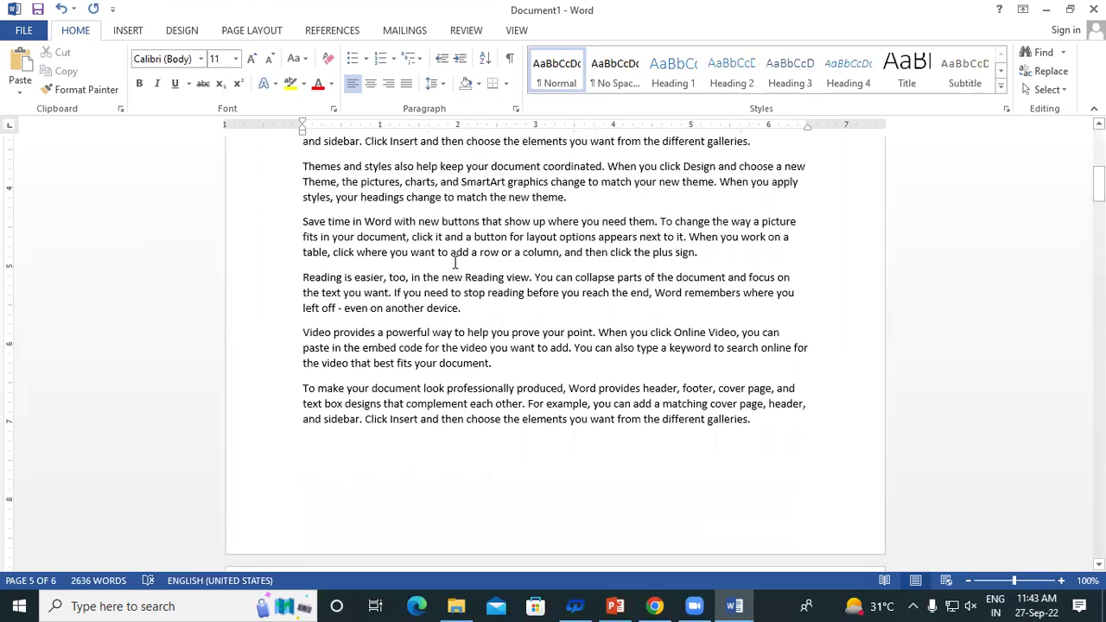
scroll(454, 261, "up", 5)
left_click(304, 307)
left_click_drag(319, 311, 405, 308)
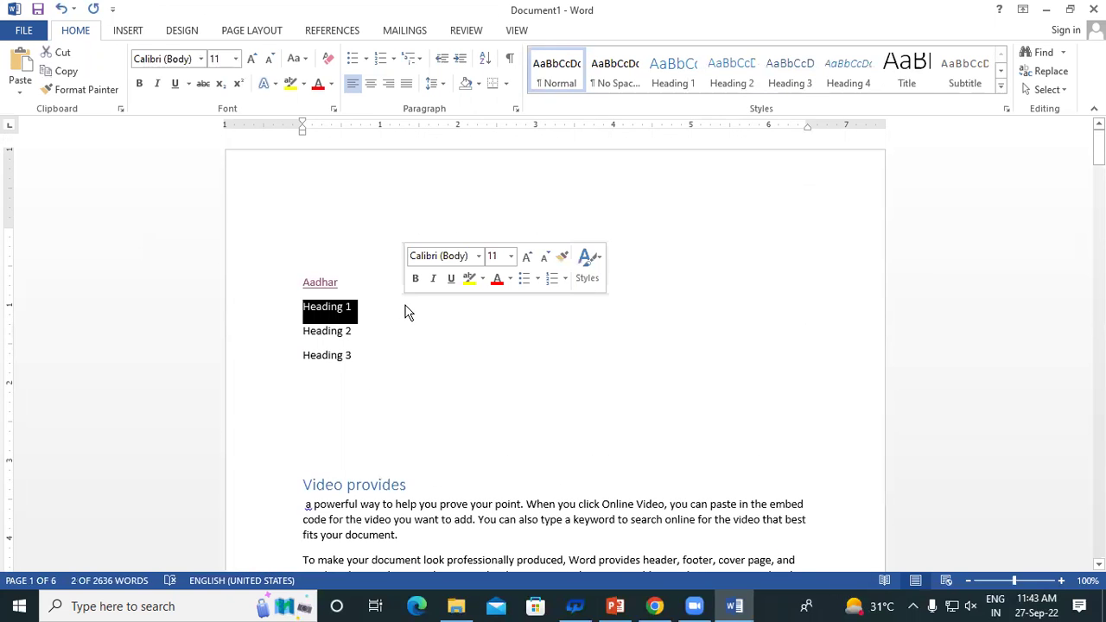
- Link the 'Heading 1' line to the 'Video provides' heading via Place in This Document
key("ctrl+k")
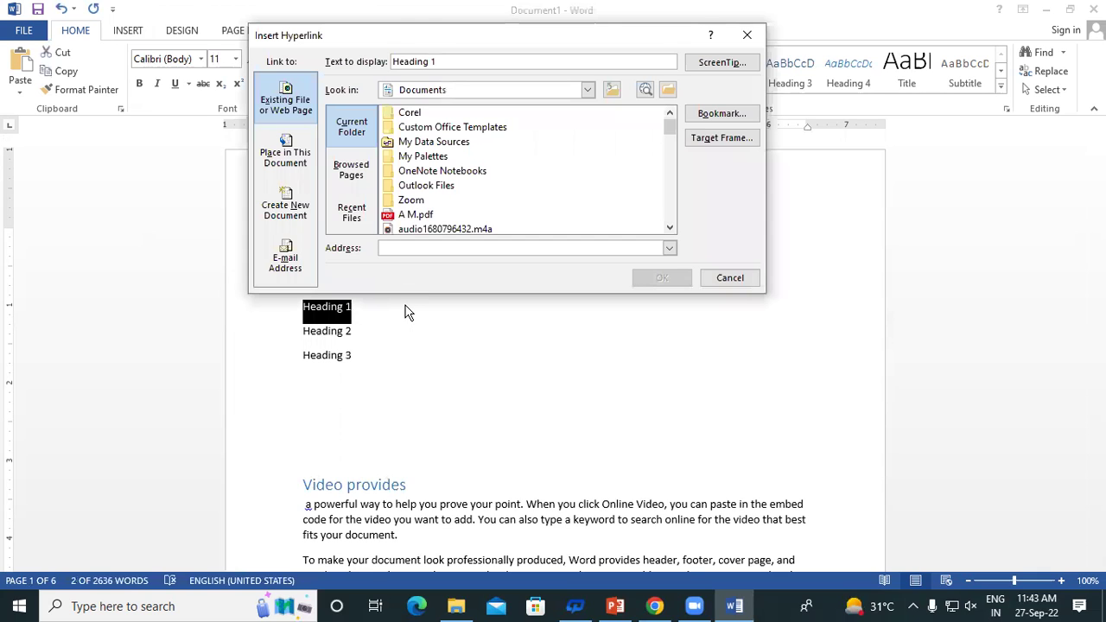
left_click(289, 151)
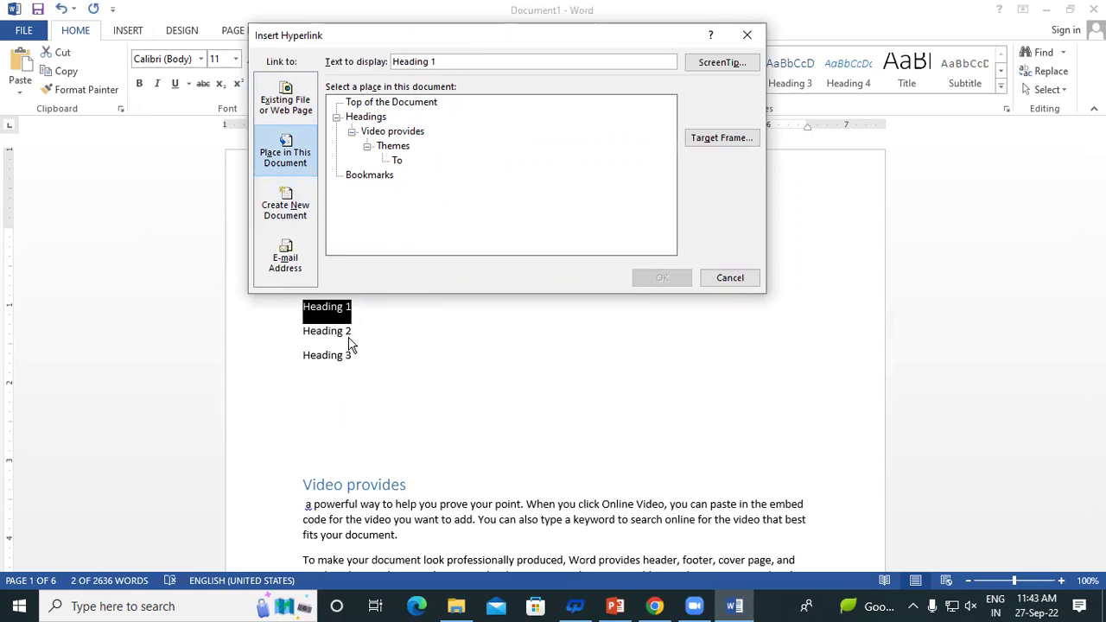
left_click(398, 162)
left_click_drag(407, 44, 611, 88)
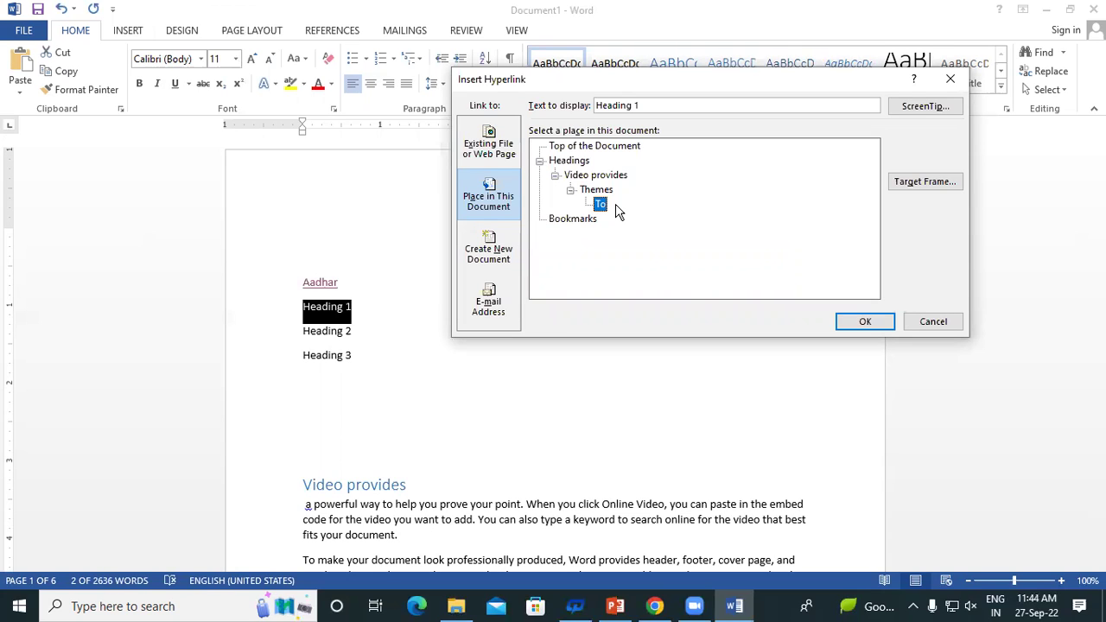
left_click(574, 178)
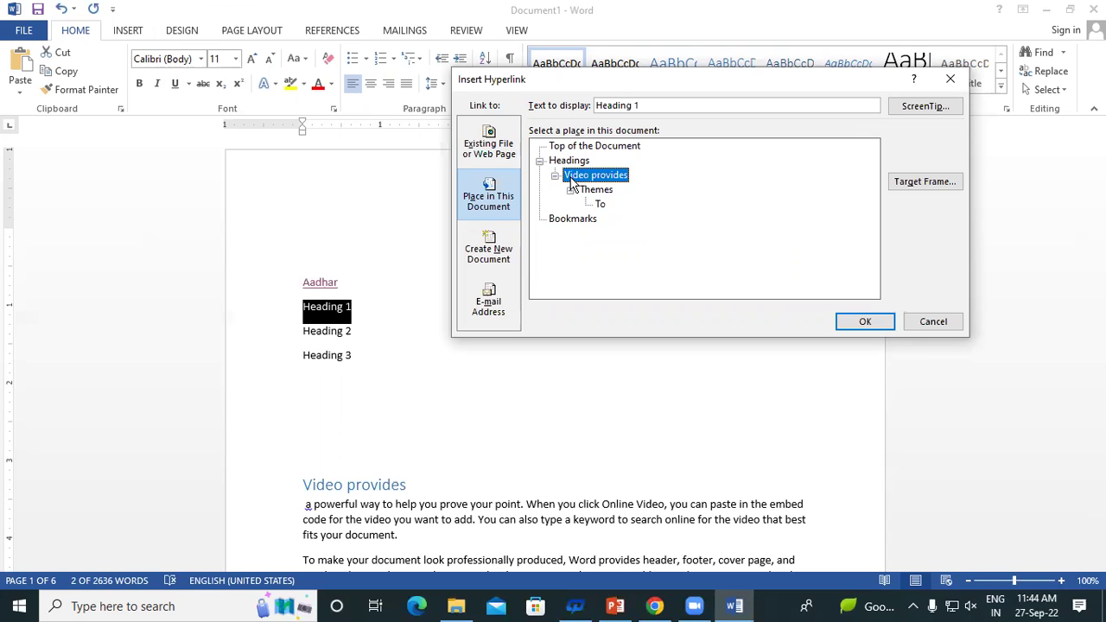
left_click(865, 321)
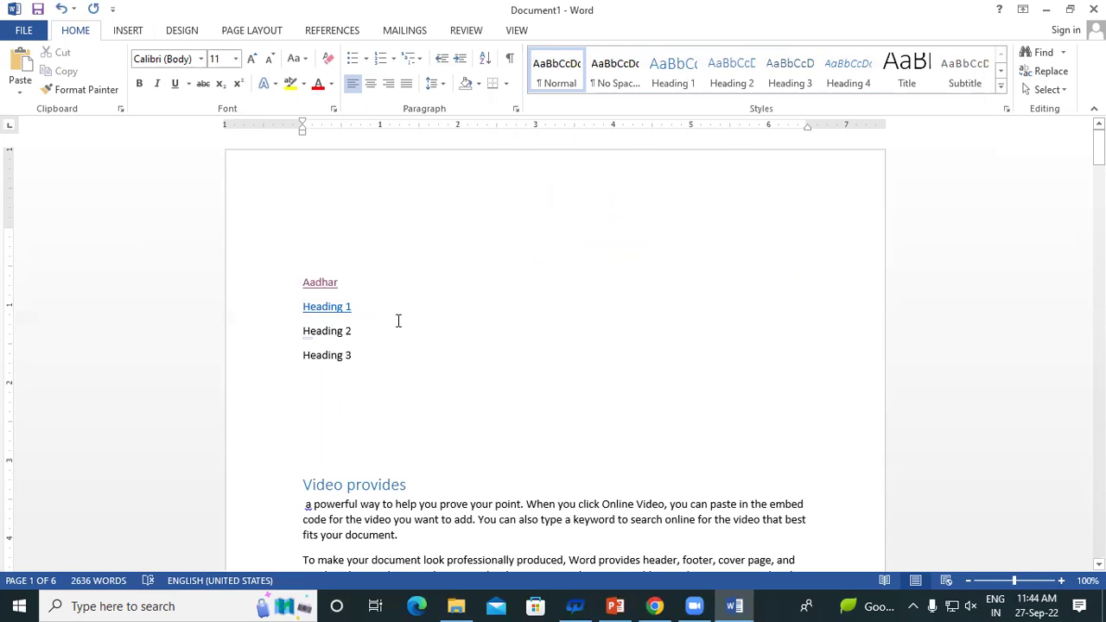
- Link the 'Heading 2' line to the 'Themes' heading
key("ctrl+k")
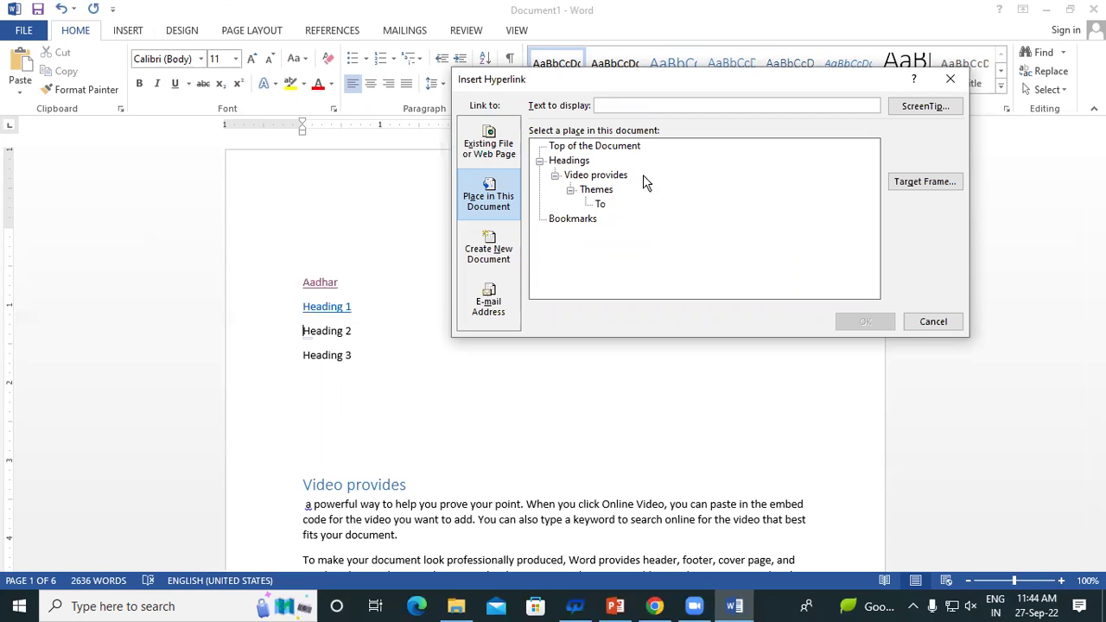
left_click(951, 79)
left_click_drag(301, 331, 390, 334)
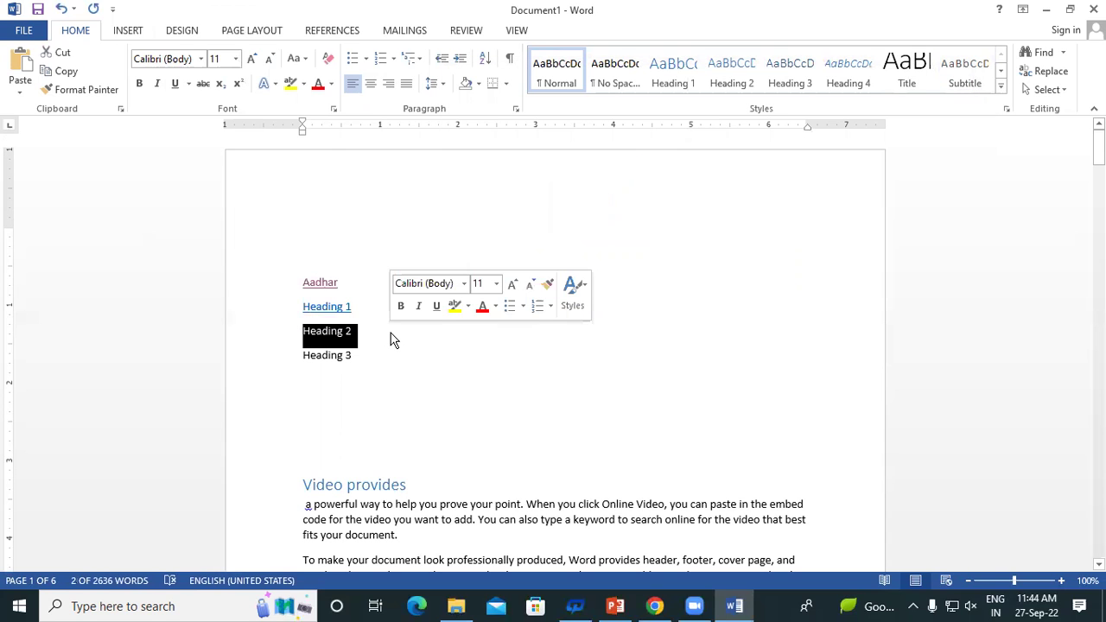
key("ctrl+k")
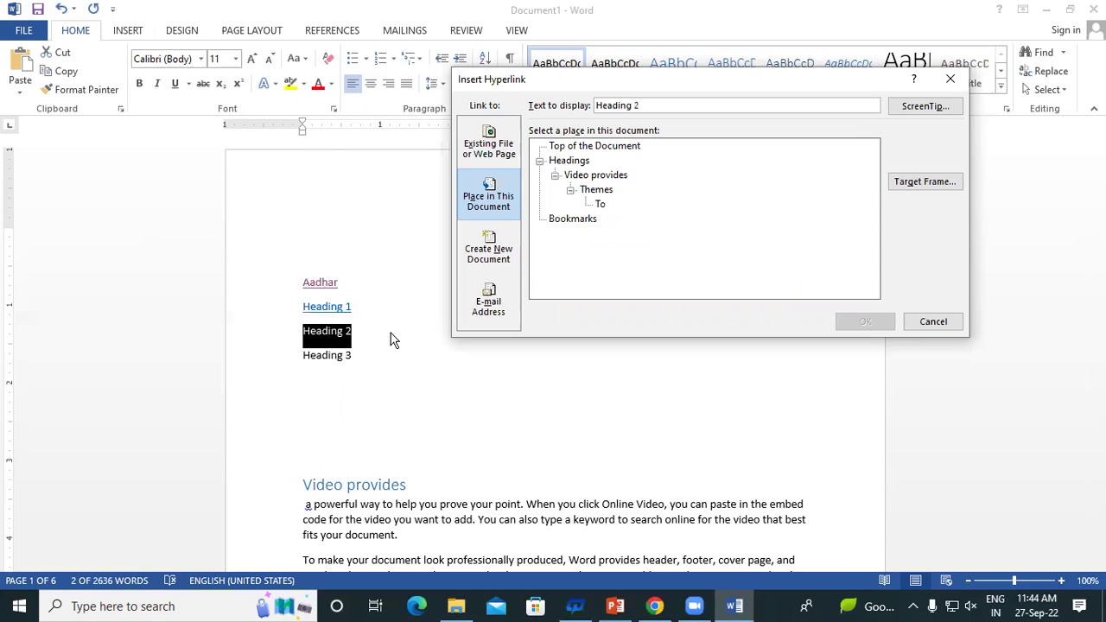
left_click(588, 192)
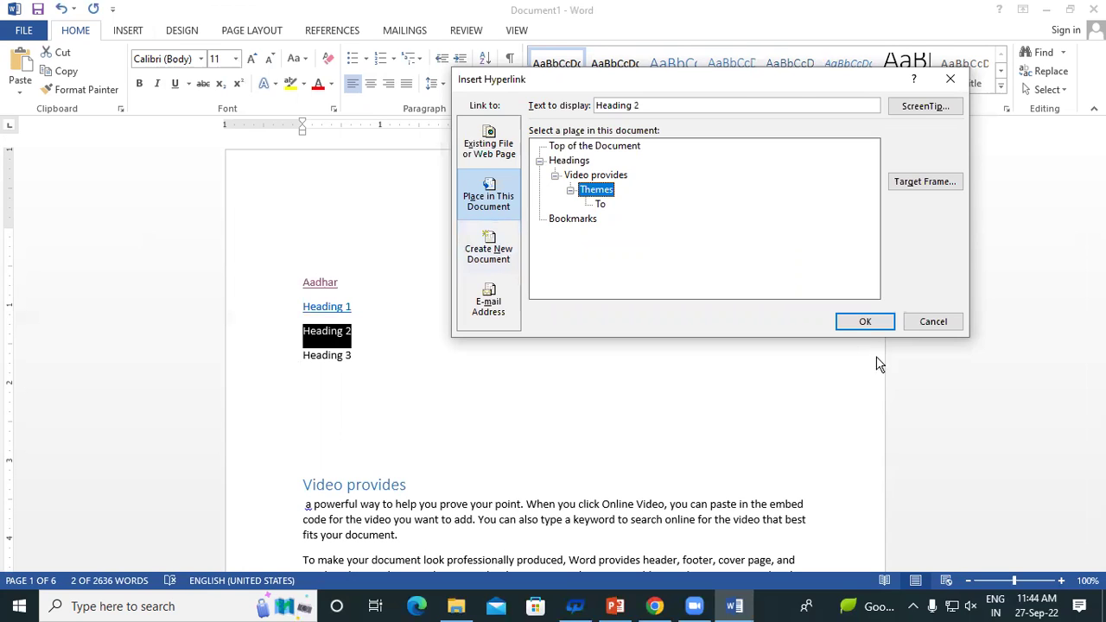
left_click(854, 321)
- Link the 'Heading 3' line to the 'To' heading
left_click_drag(300, 355, 444, 375)
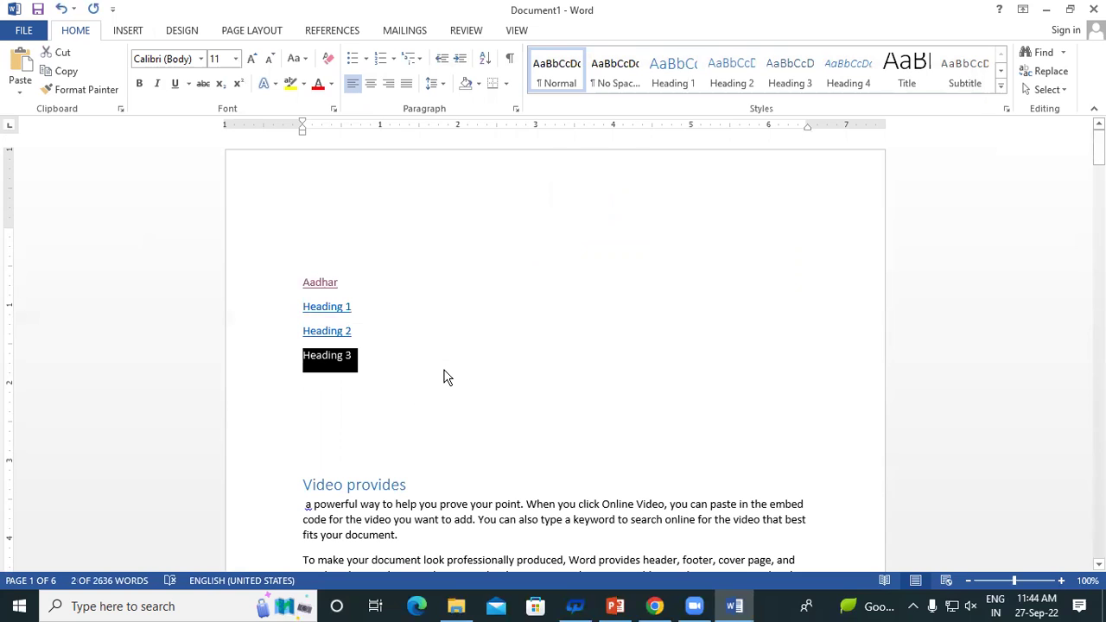
key("ctrl+k")
left_click(601, 204)
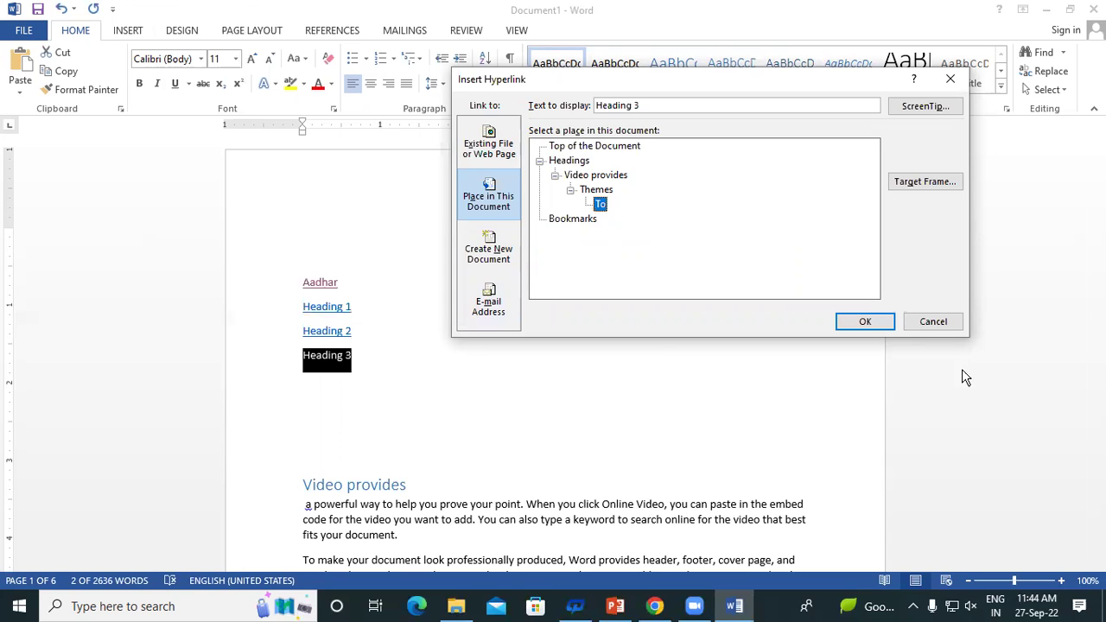
left_click(881, 323)
left_click(461, 389)
- Ctrl+click the Heading 2 link to confirm it jumps to the Themes heading
scroll(464, 392, "down", 1)
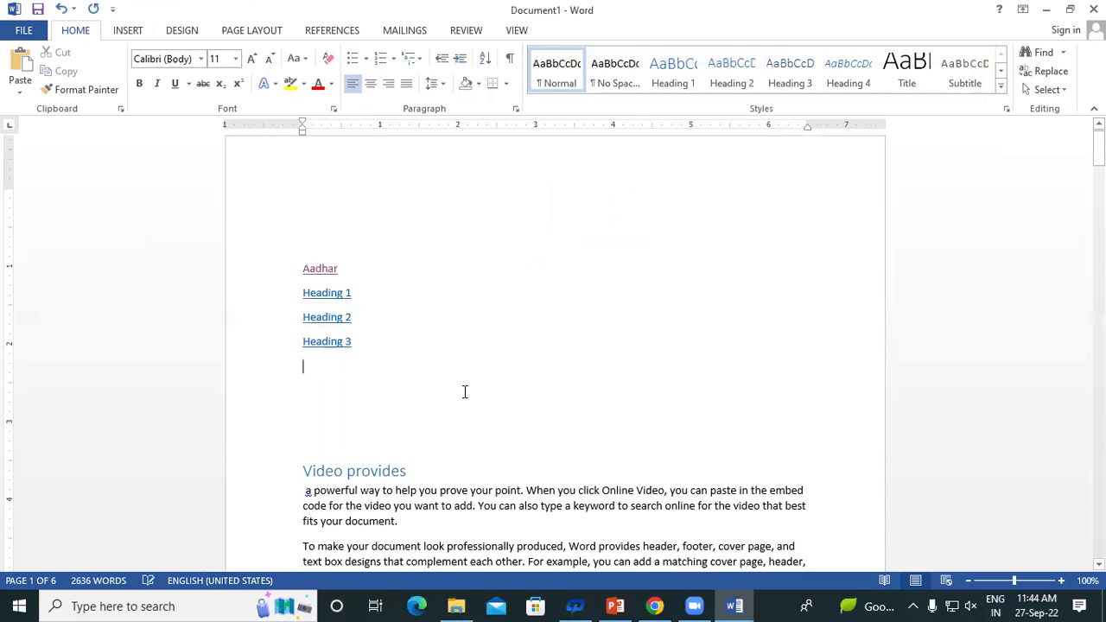
scroll(464, 392, "down", 1)
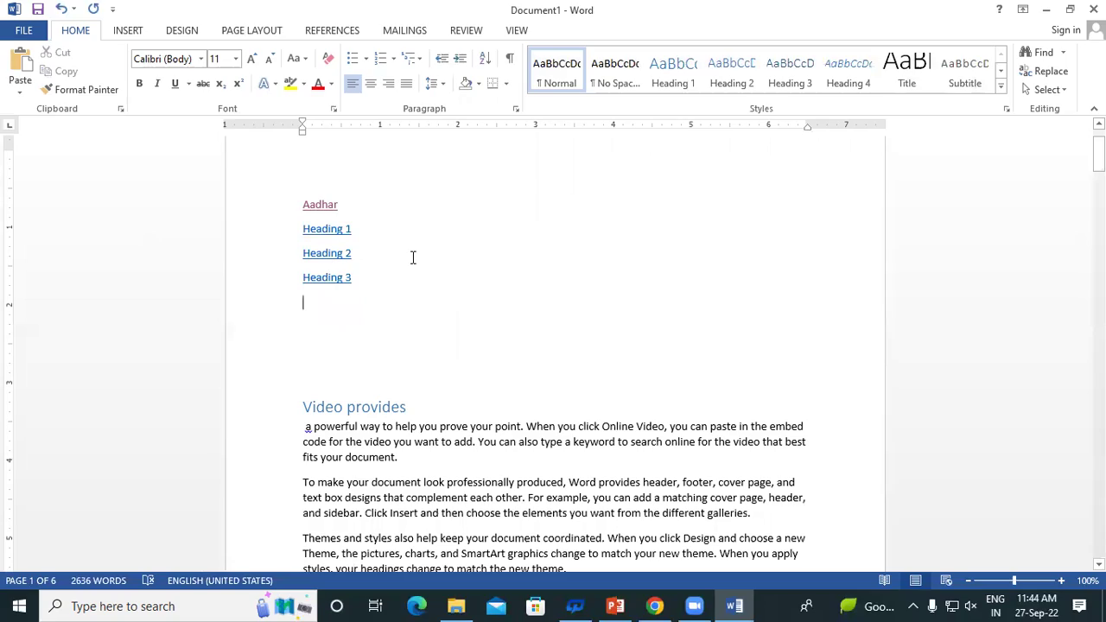
scroll(378, 222, "down", 1)
scroll(376, 260, "down", 3)
scroll(369, 302, "down", 3)
scroll(372, 311, "down", 4)
scroll(375, 321, "down", 3)
scroll(376, 327, "down", 3)
scroll(376, 327, "down", 3)
scroll(375, 327, "up", 3)
scroll(376, 326, "up", 3)
scroll(376, 327, "up", 6)
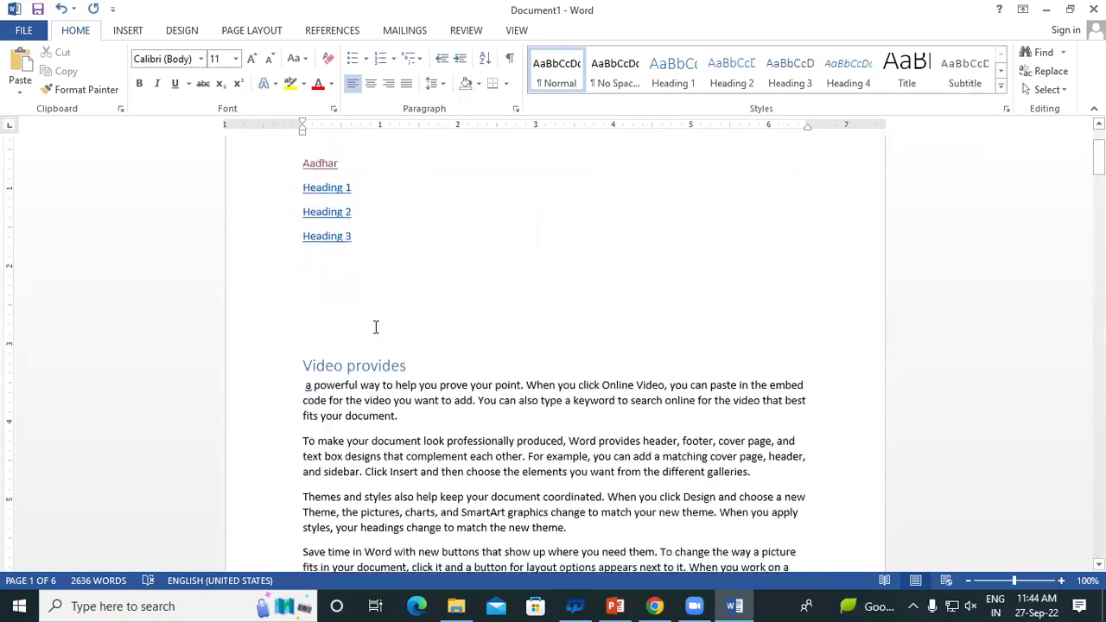
scroll(376, 326, "up", 3)
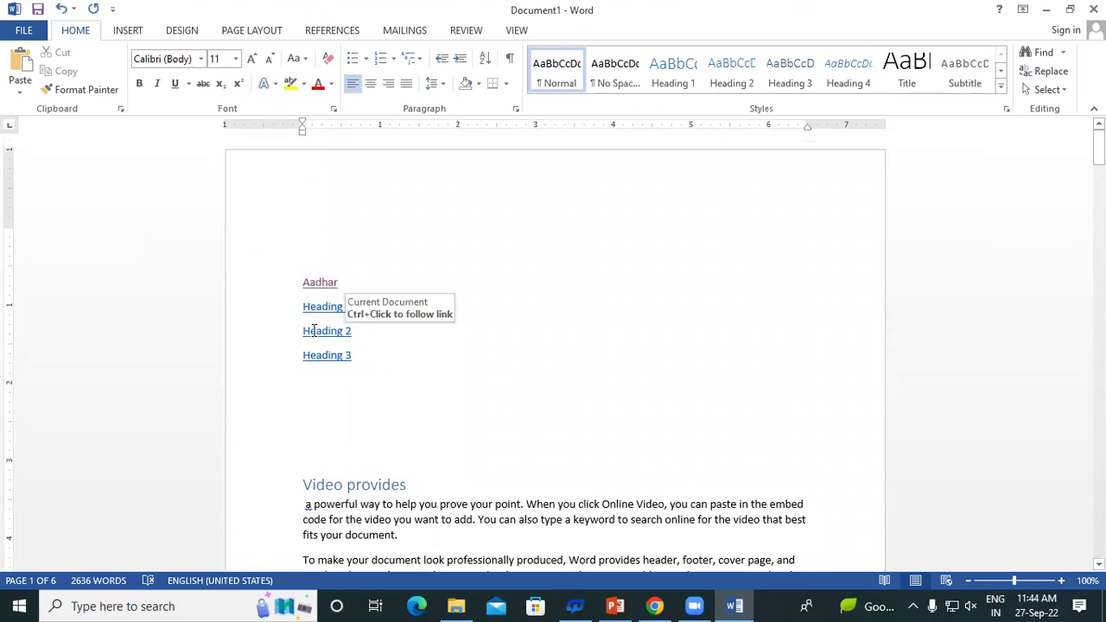
left_click(314, 333, "ctrl")
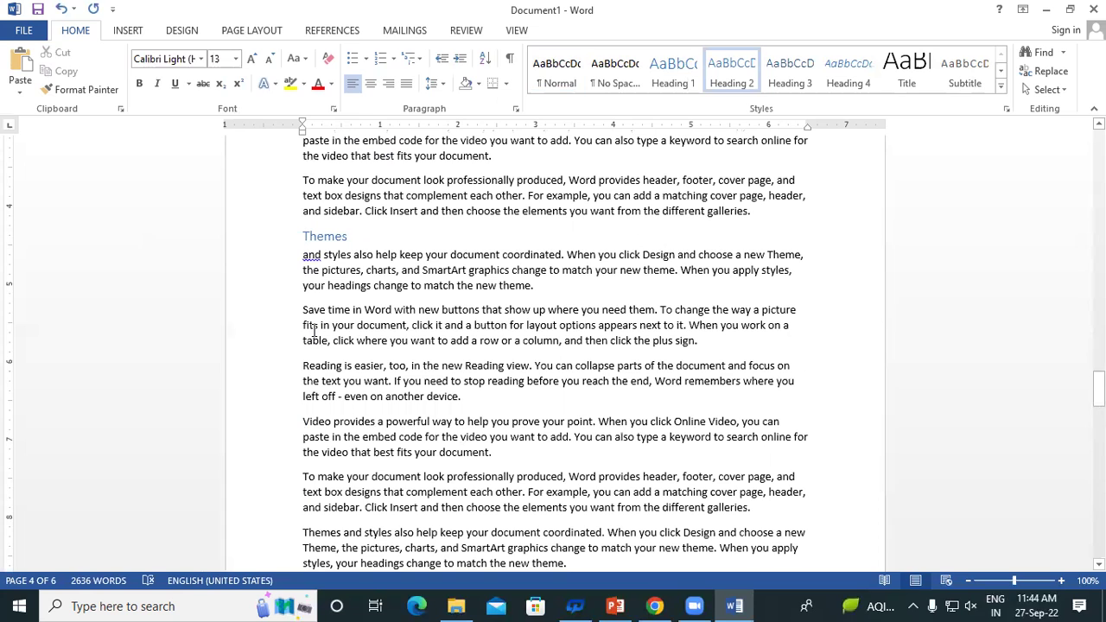
left_click_drag(1098, 388, 1098, 147)
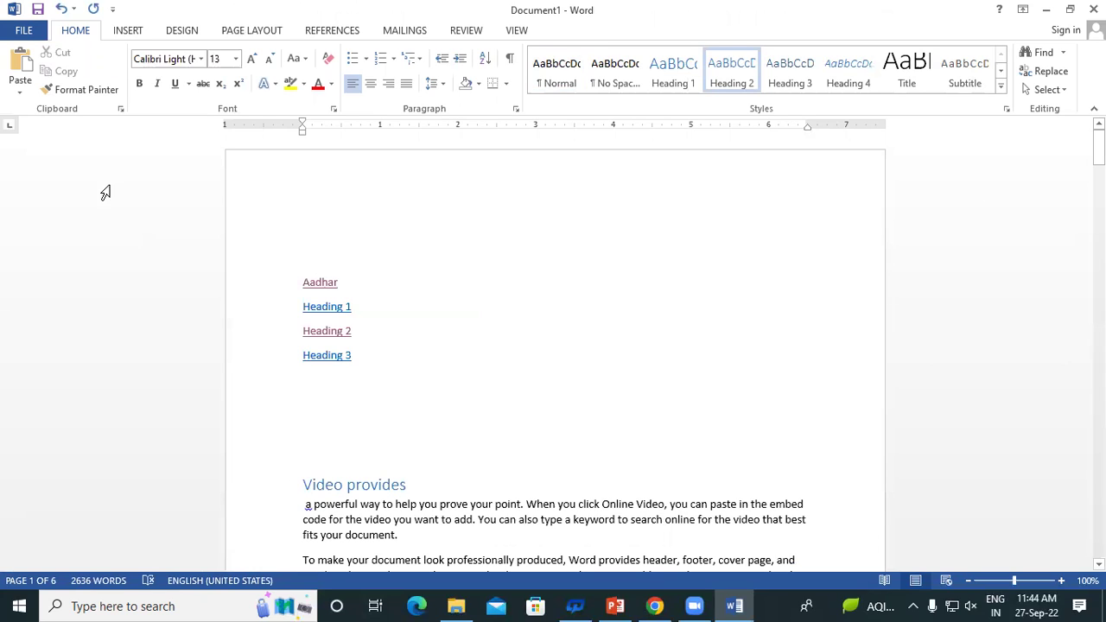
- Ctrl+click the Heading 3 link to confirm it jumps to the To heading
left_click(325, 361, "ctrl")
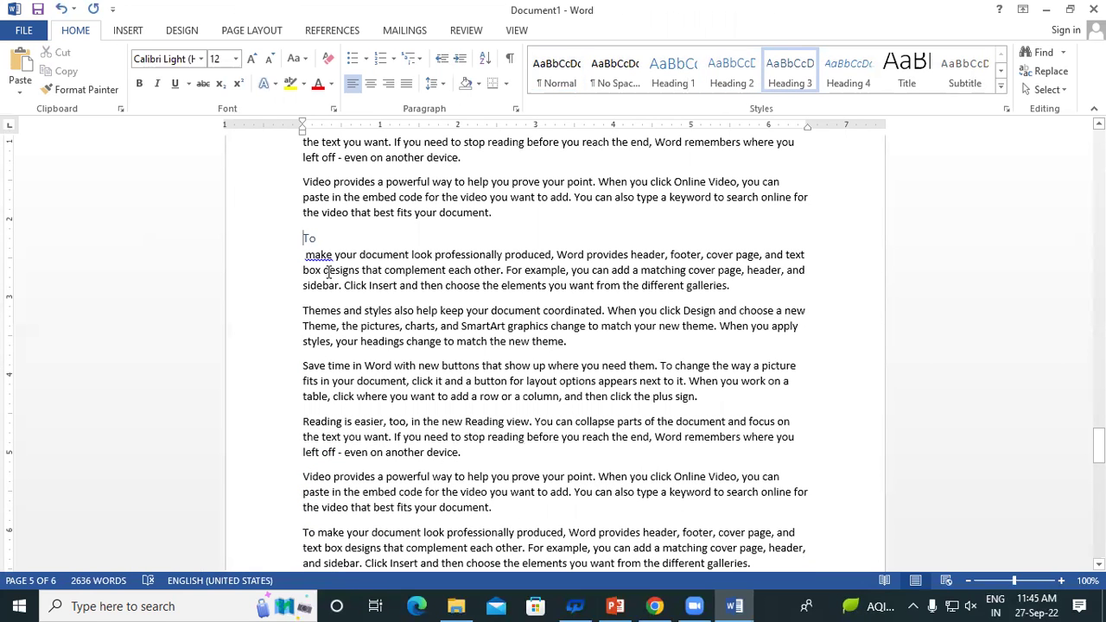
scroll(404, 297, "up", 2)
scroll(404, 297, "up", 3)
scroll(404, 297, "up", 5)
scroll(404, 297, "up", 5)
scroll(405, 297, "up", 5)
scroll(404, 298, "up", 5)
scroll(404, 302, "up", 5)
scroll(404, 298, "down", 5)
scroll(405, 298, "down", 5)
scroll(404, 297, "down", 5)
scroll(405, 298, "down", 5)
- Return to the top and add a blank line below the Heading 3 link
key("ctrl+Home")
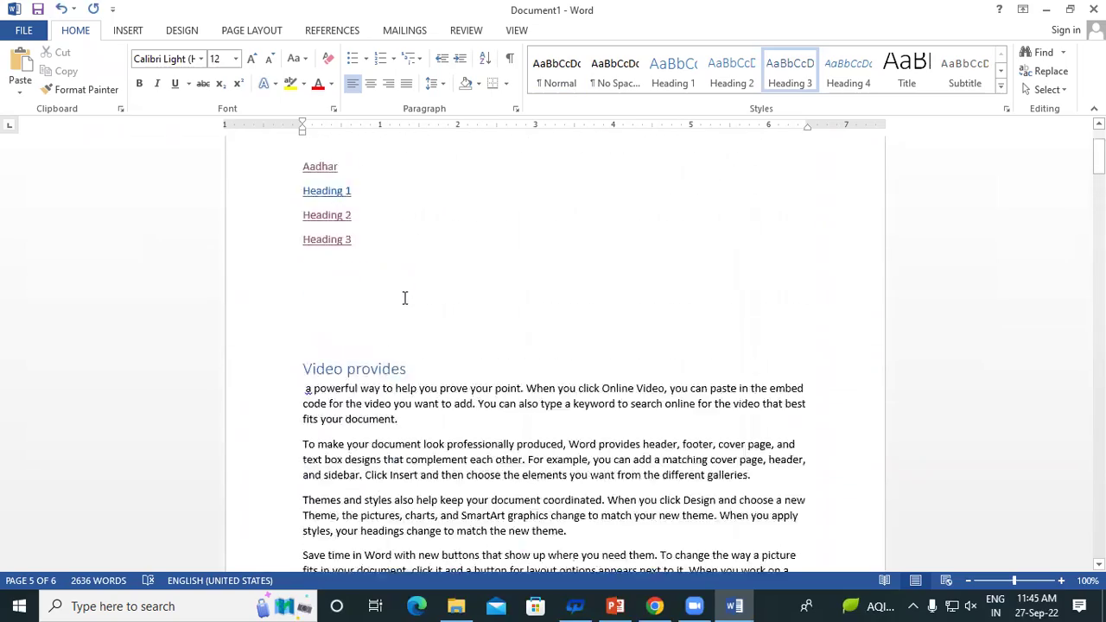
left_click(369, 356)
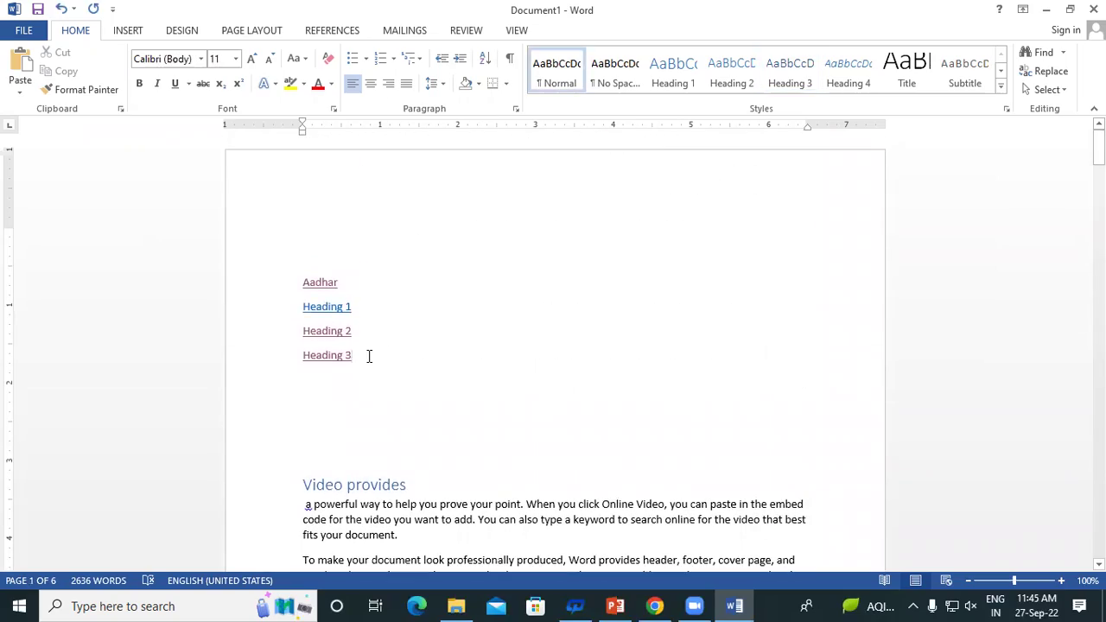
key("Return")
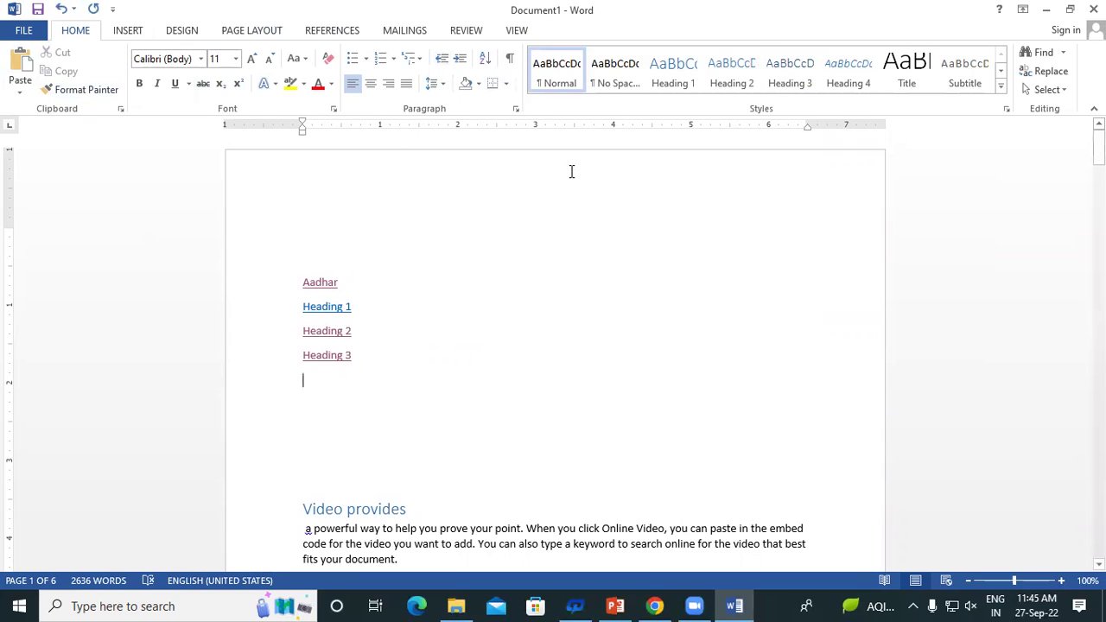
- Check the empty Bookmarks list, then open INSERT and click after 'coordinated.' in the Themes paragraph
key("ctrl+k")
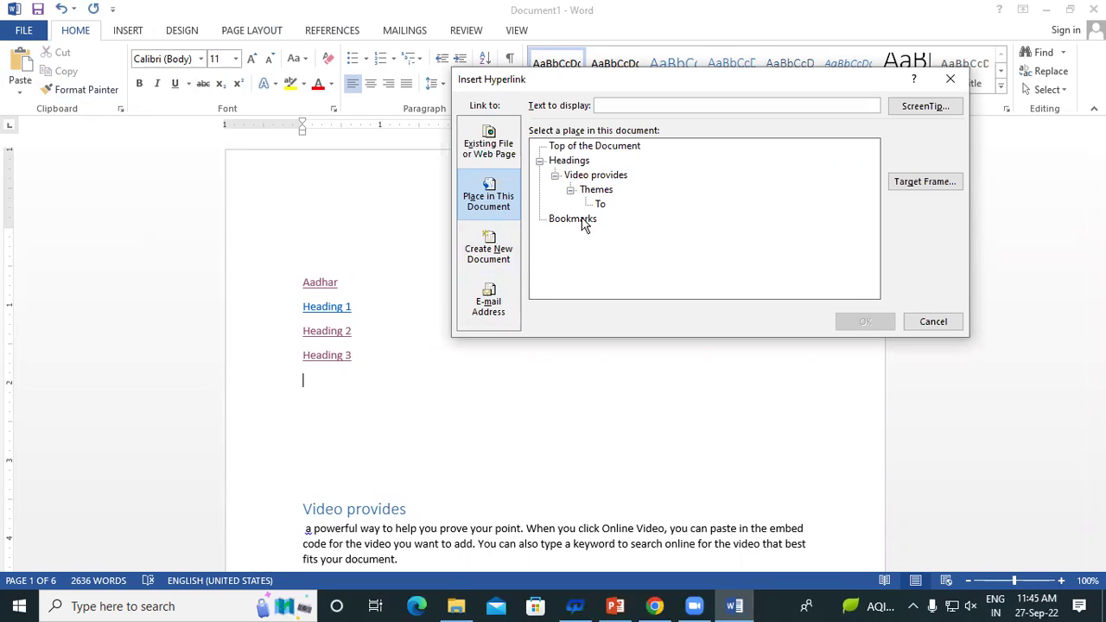
left_click(950, 79)
scroll(474, 299, "down", 5)
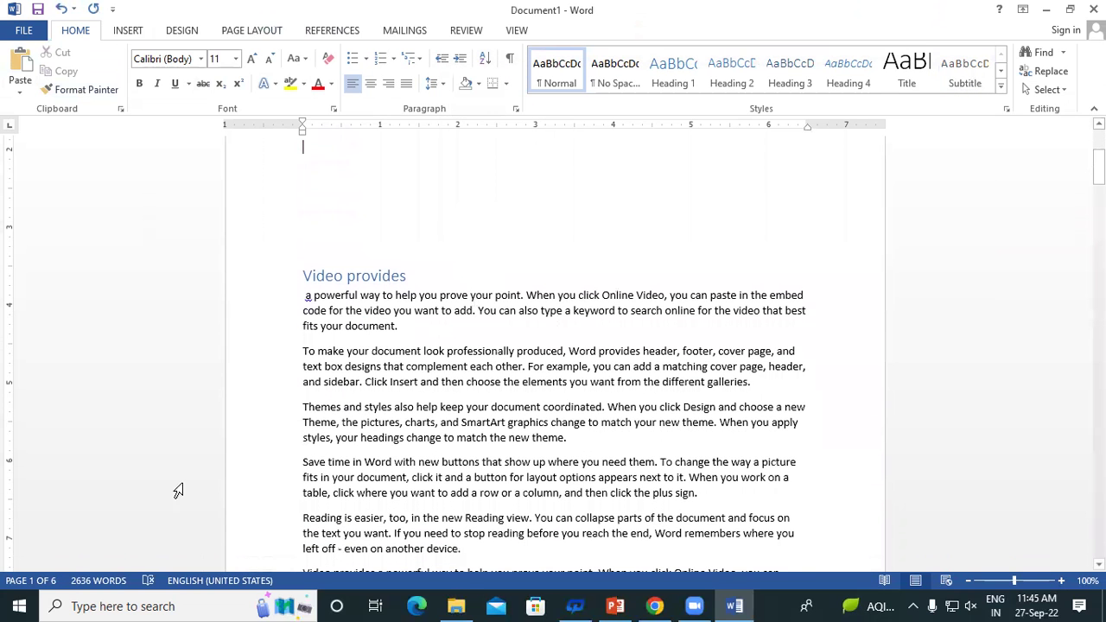
left_click(130, 30)
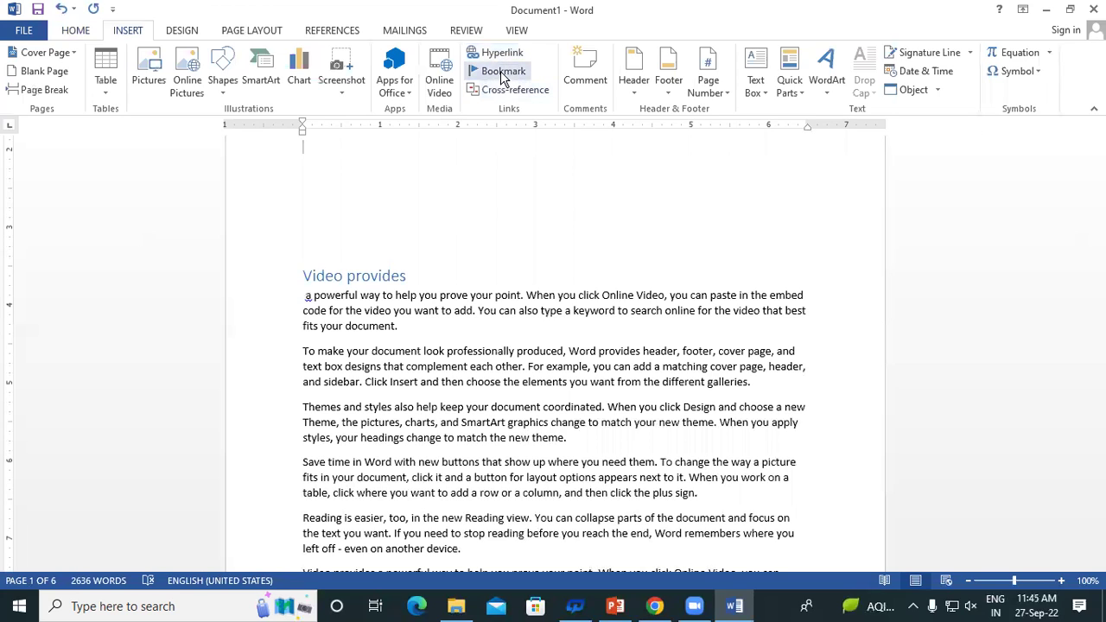
left_click(606, 406)
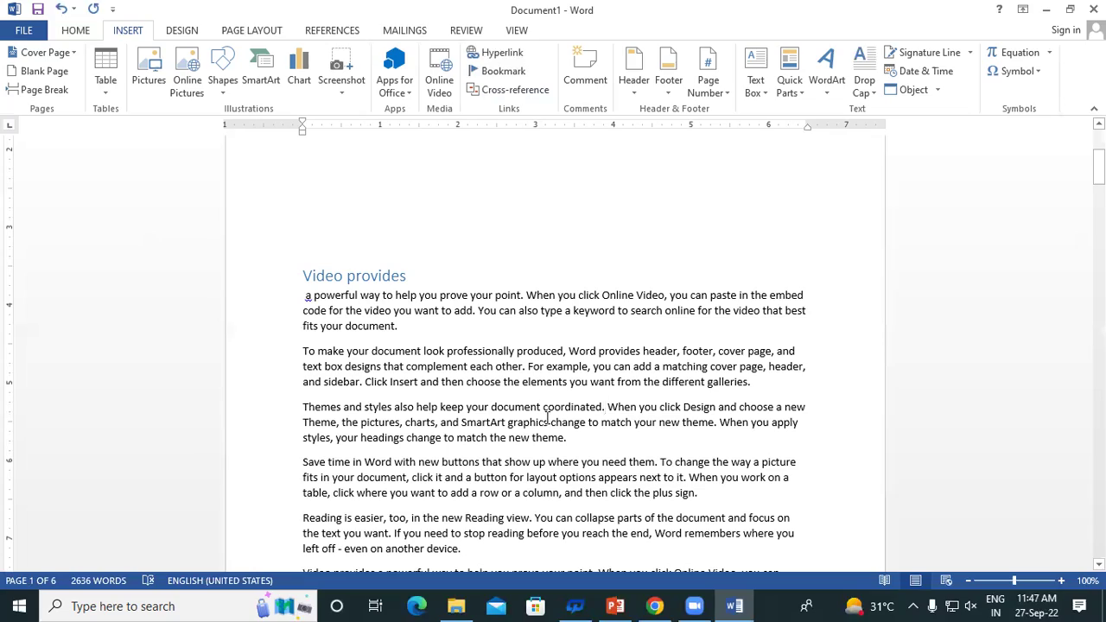
- Scroll down to the page beginning 'Reading is easier, too, in the new Reading view.'
scroll(368, 308, "down", 4)
scroll(368, 308, "down", 5)
scroll(369, 309, "down", 2)
scroll(368, 308, "down", 2)
scroll(368, 308, "down", 2)
scroll(368, 309, "down", 1)
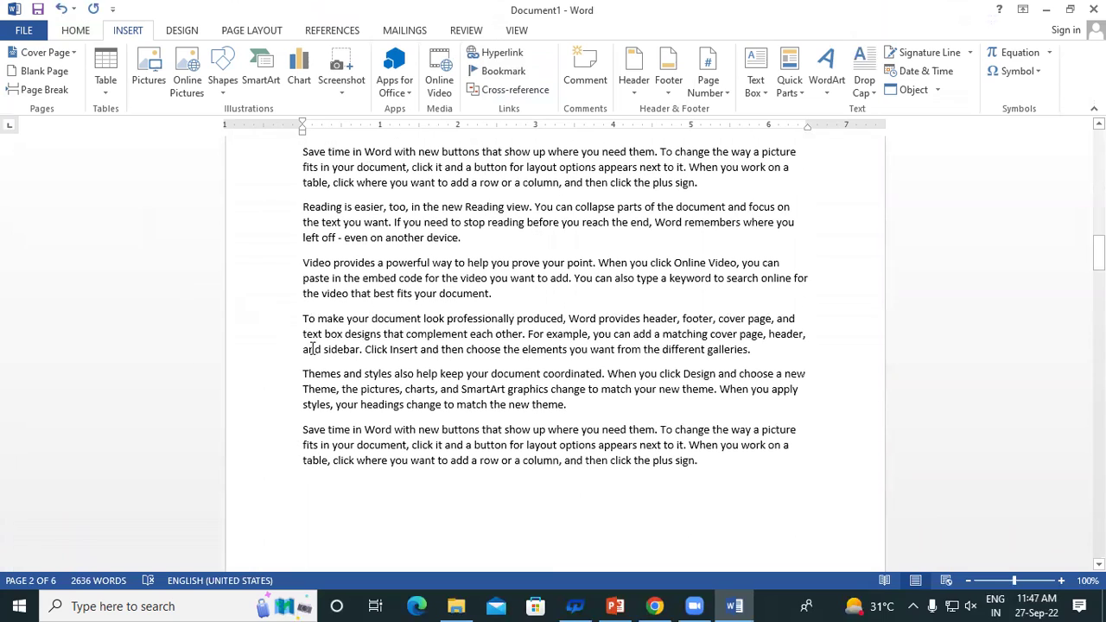
scroll(311, 346, "down", 1)
scroll(317, 341, "down", 1)
scroll(317, 341, "down", 3)
- Add a bookmark named reading on the word 'Reading' at the paragraph start
scroll(317, 341, "down", 3)
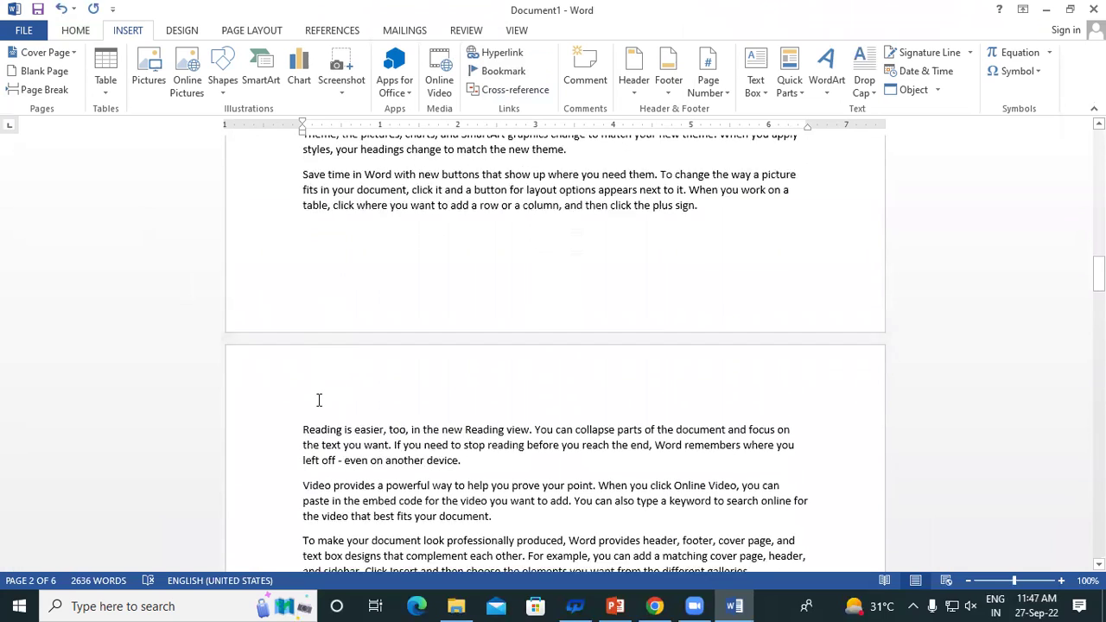
left_click_drag(298, 335, 344, 334)
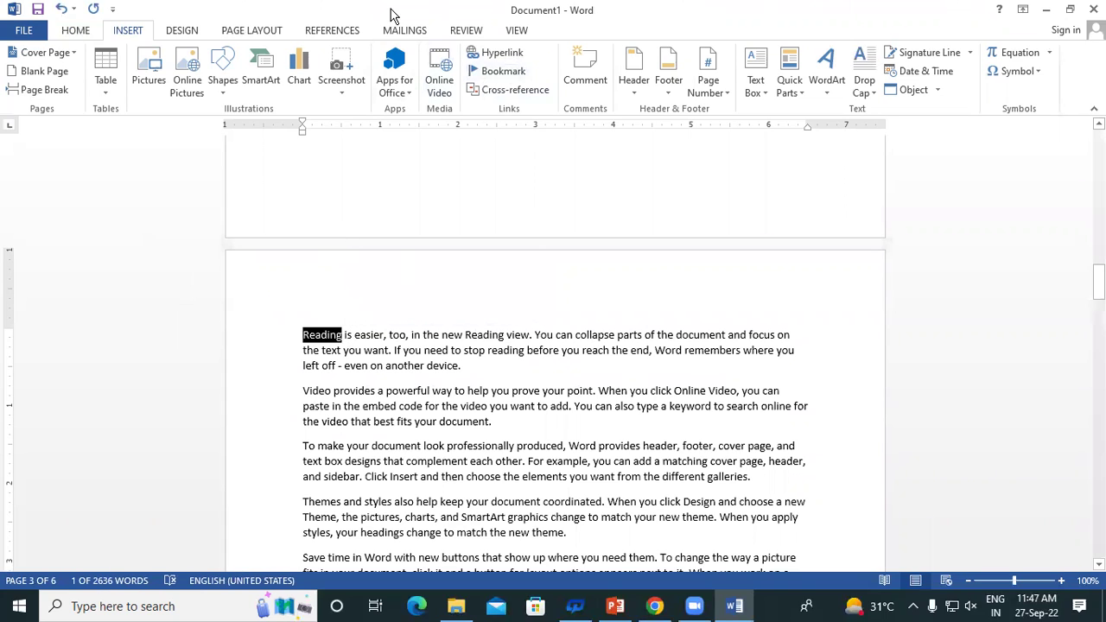
left_click(502, 72)
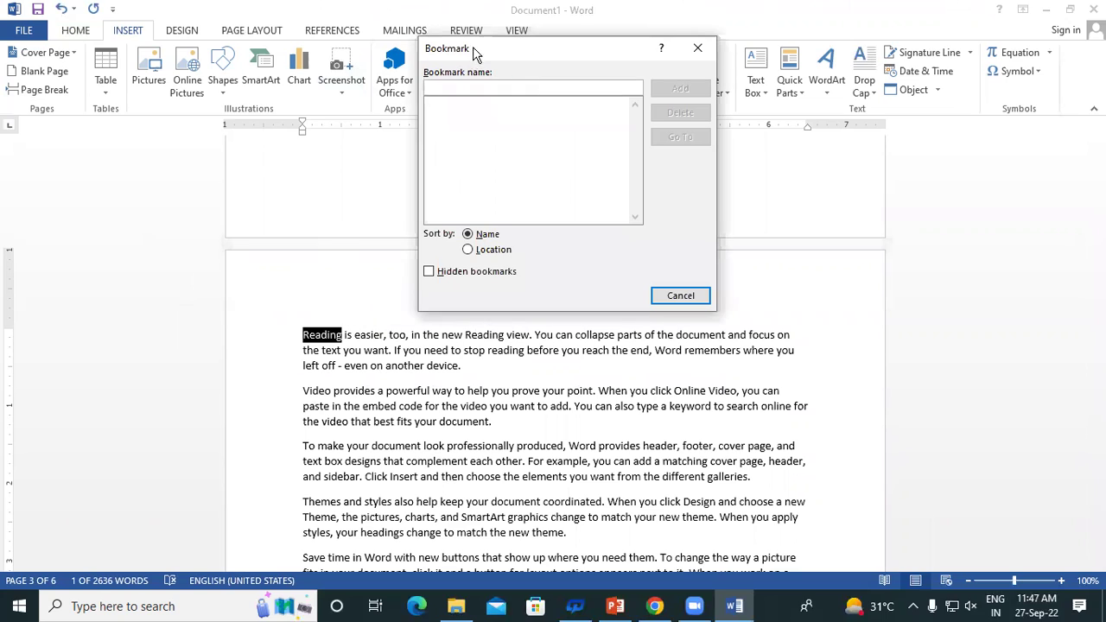
left_click_drag(488, 49, 557, 37)
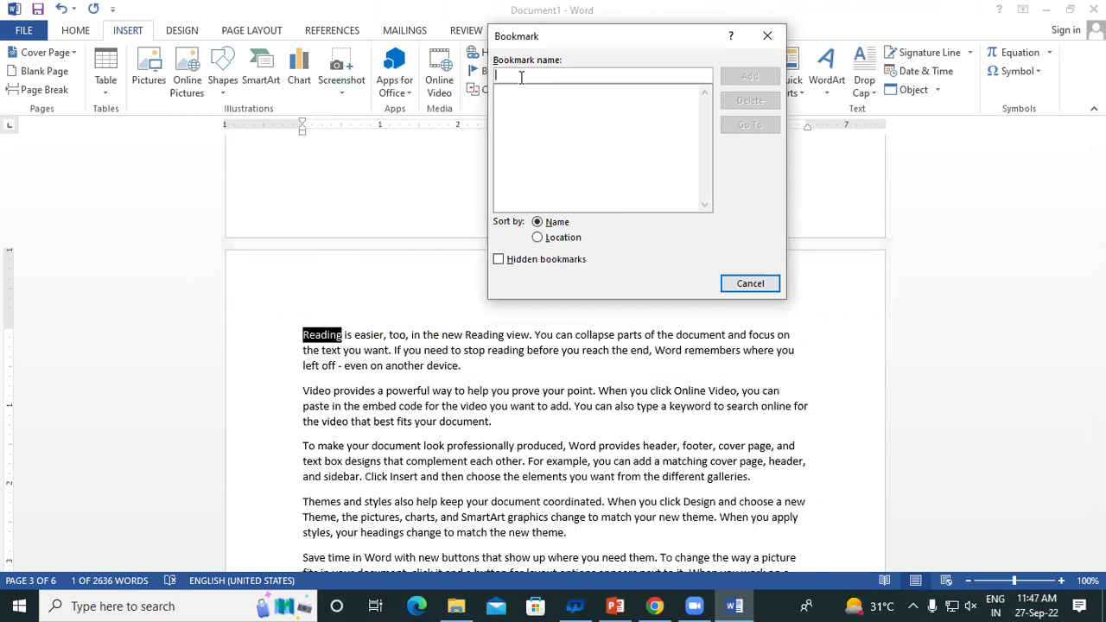
type("reading")
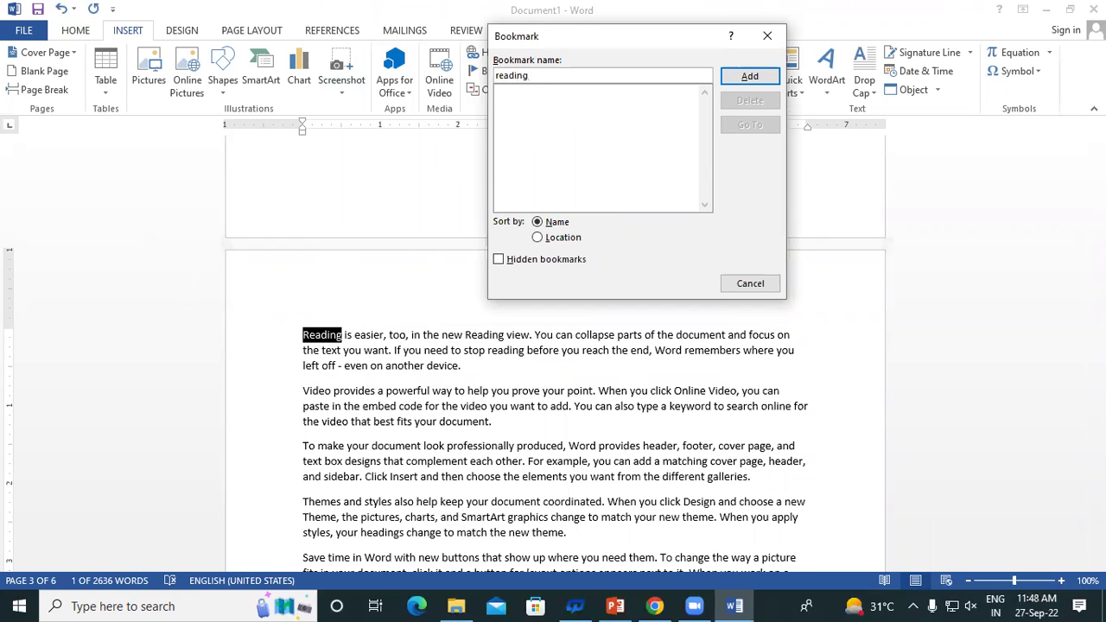
left_click(748, 76)
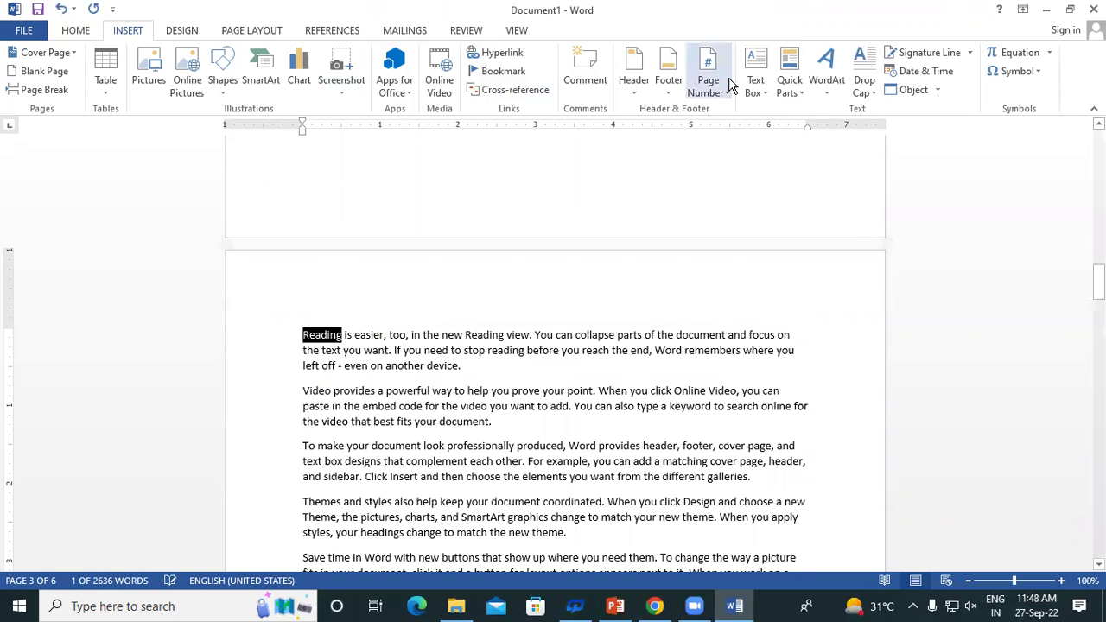
left_click(427, 335)
- Return to the document top and place the insertion point above the Aadhar link
scroll(427, 334, "up", 5)
scroll(427, 335, "up", 5)
scroll(427, 334, "up", 5)
scroll(427, 334, "up", 5)
scroll(426, 335, "up", 5)
left_click(314, 215)
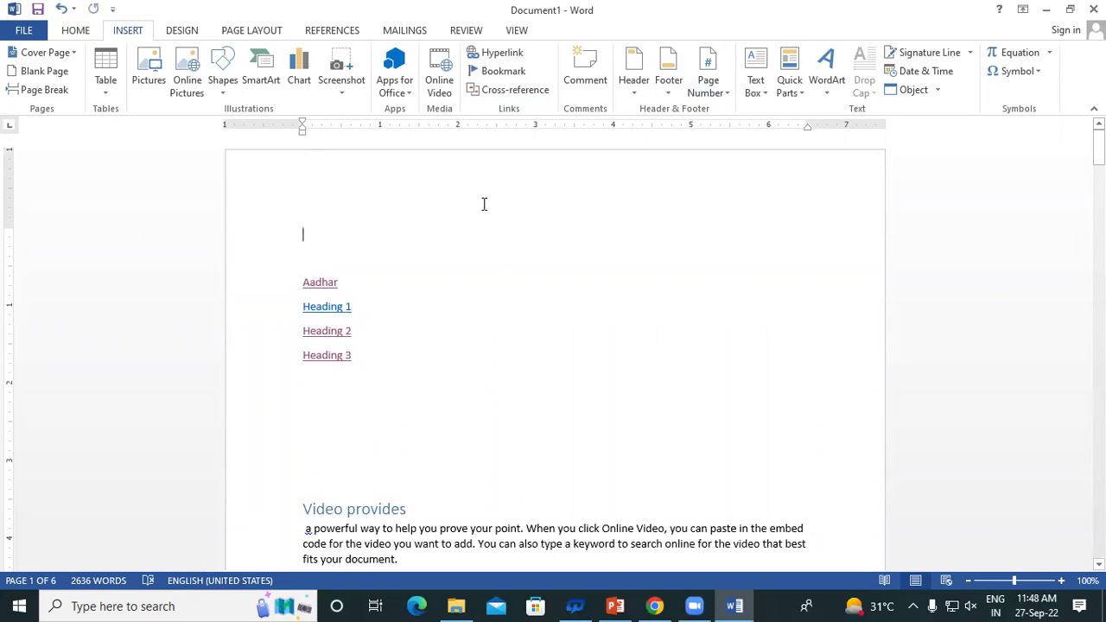
- Go to the reading bookmark, landing on the 'Reading is easier, too' paragraph on page 3
left_click(497, 71)
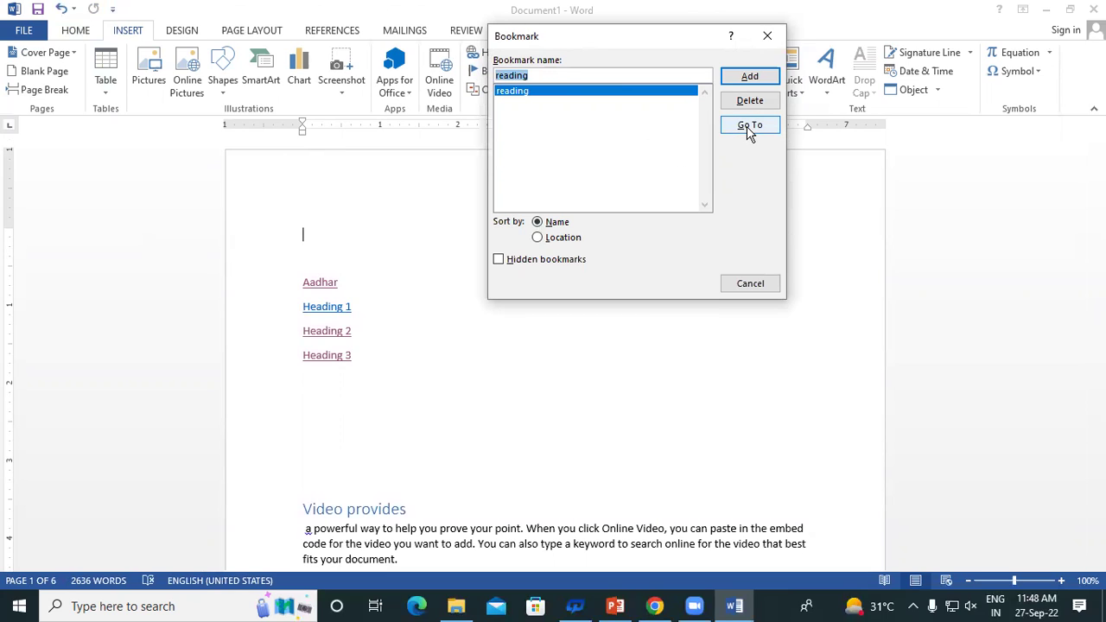
left_click(748, 128)
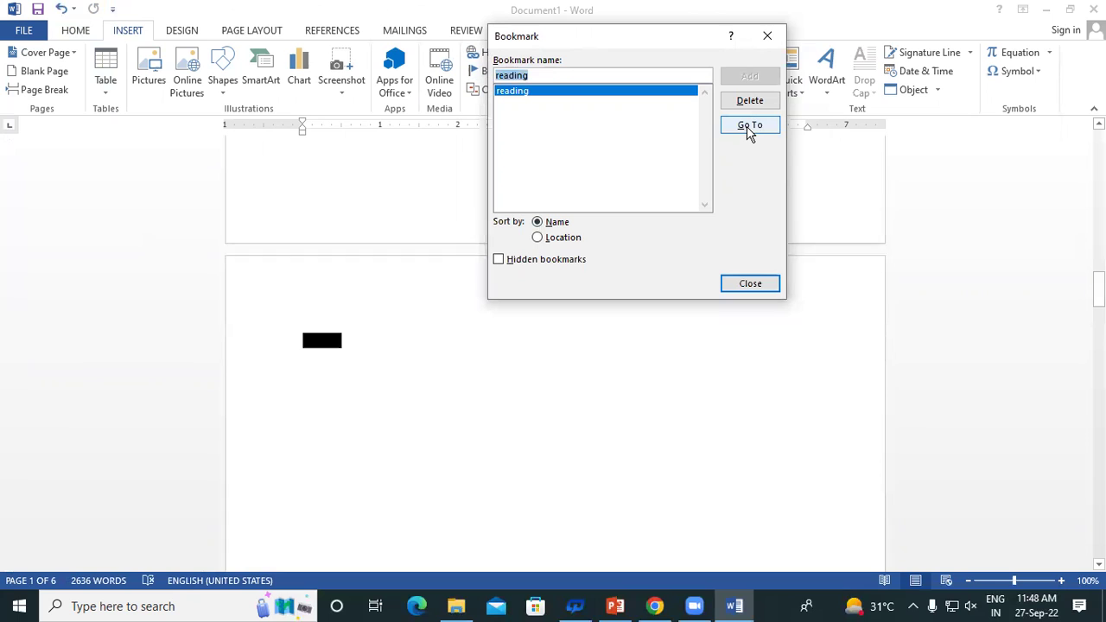
left_click(756, 288)
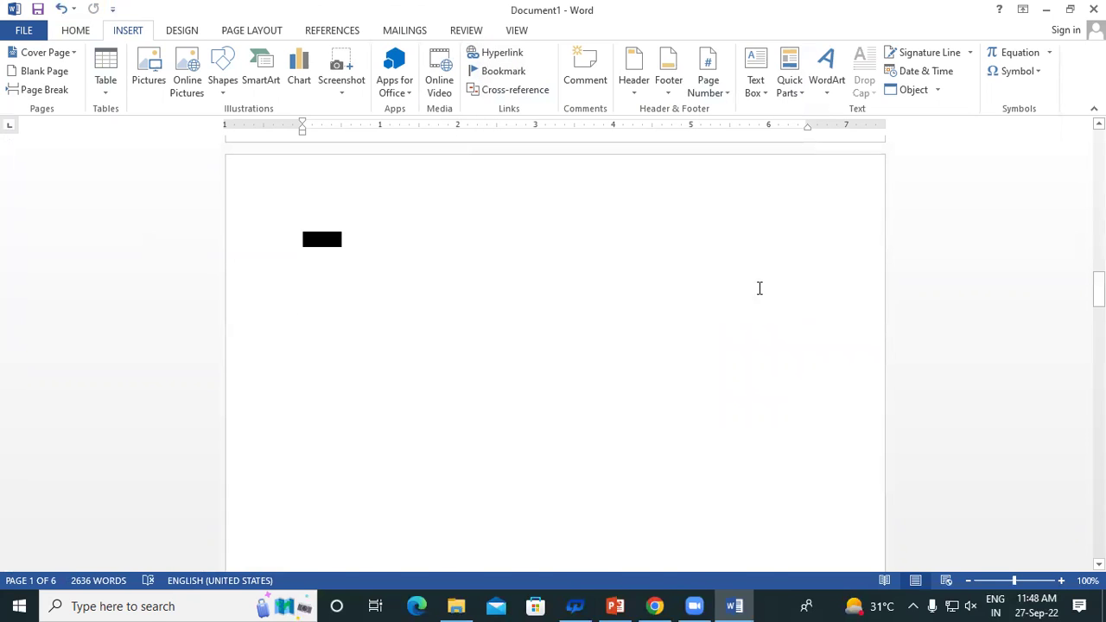
left_click(349, 236)
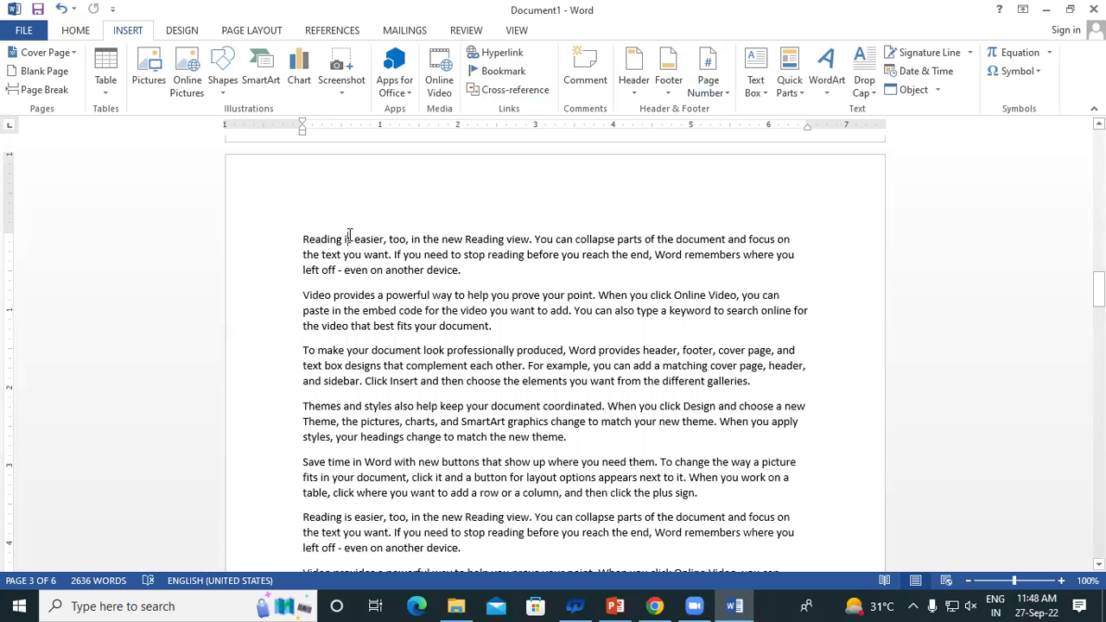
- Add a bookmark named save on the word 'Save' at the start of its paragraph
scroll(349, 236, "down", 3)
scroll(337, 236, "down", 2)
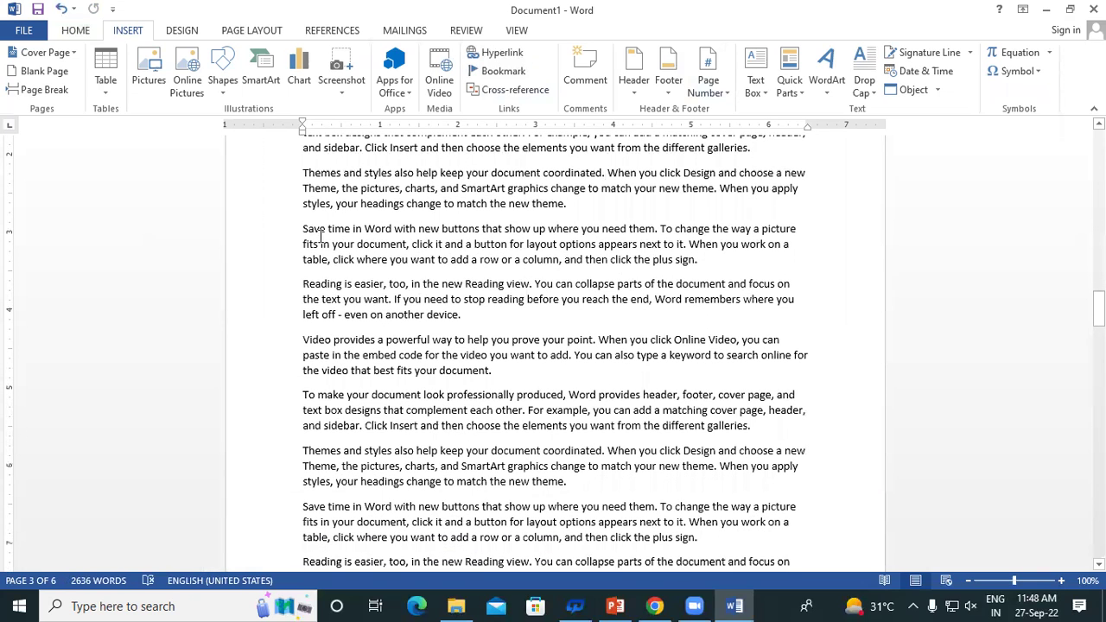
left_click_drag(327, 230, 300, 234)
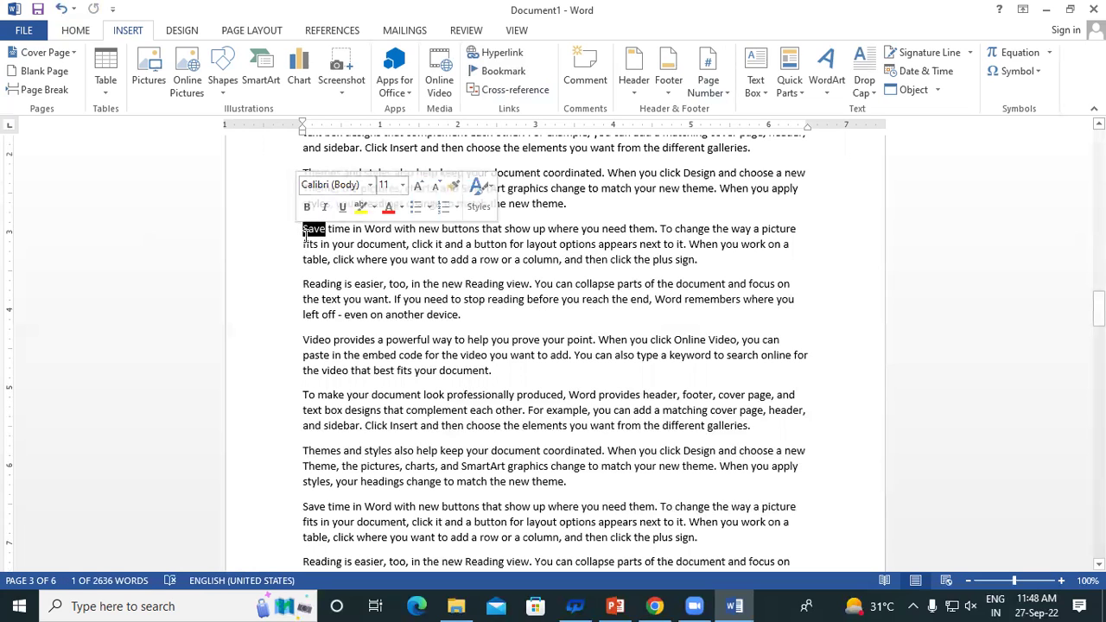
left_click(498, 70)
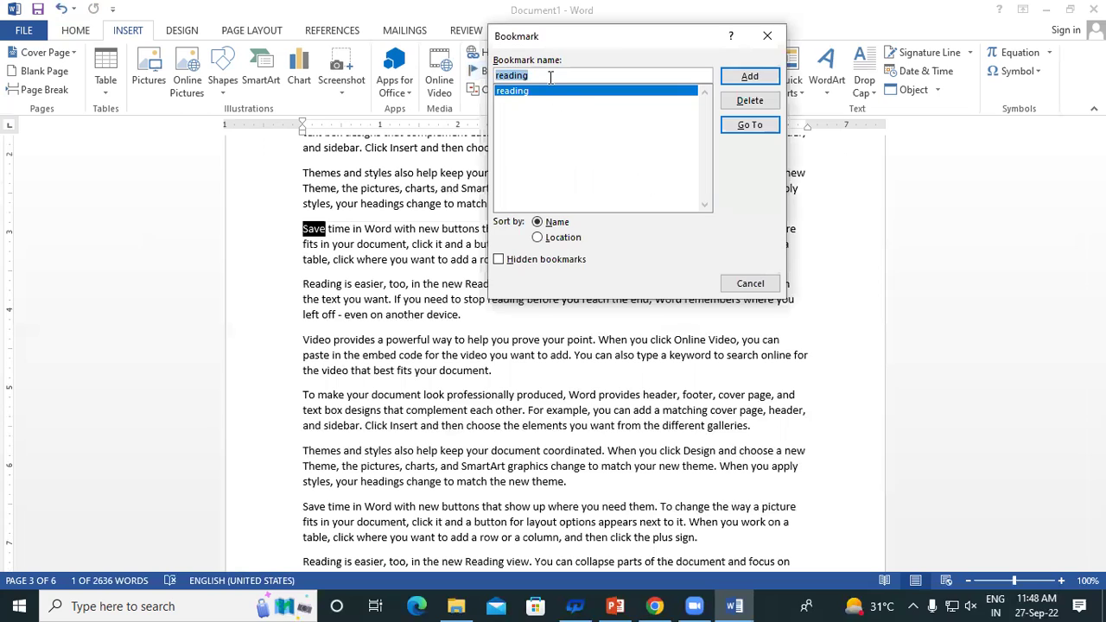
type("save")
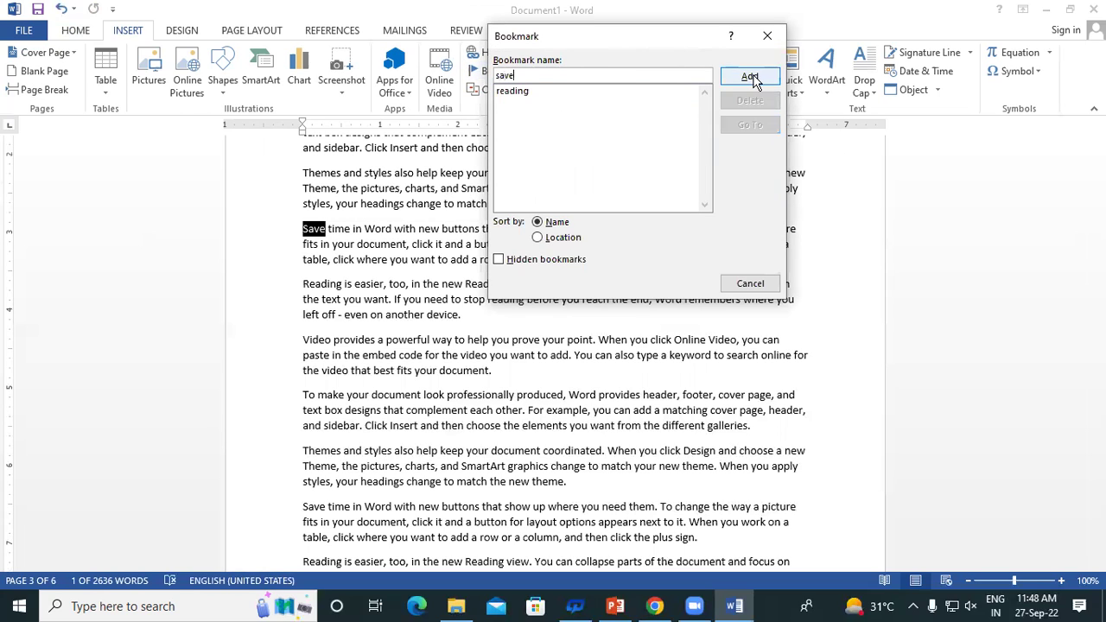
left_click(750, 76)
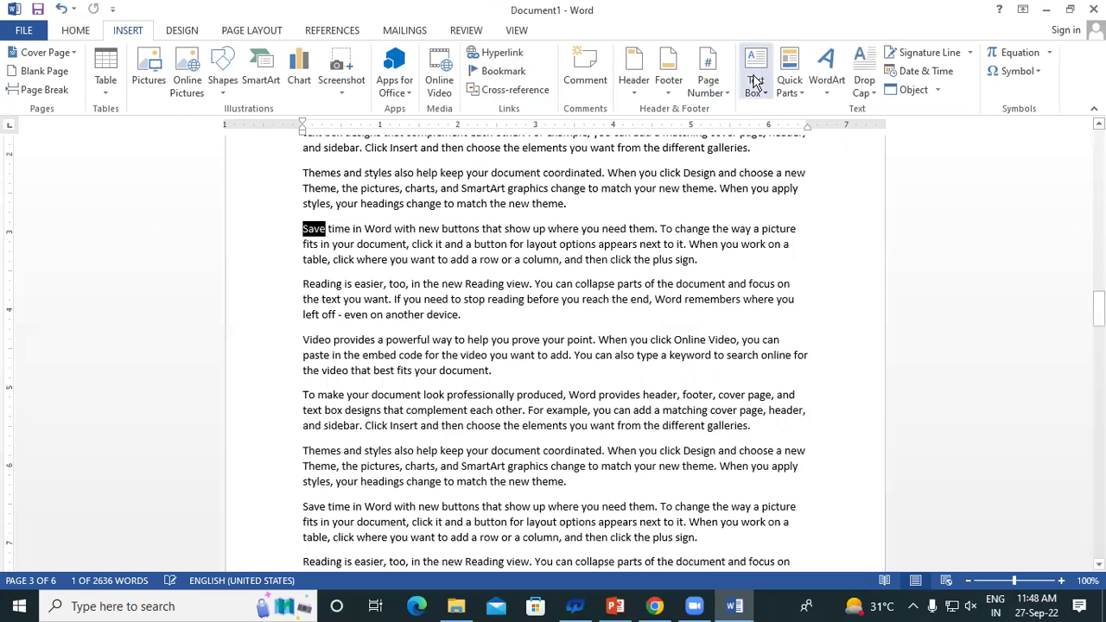
- Jump to the save bookmark to verify it, then scroll back to the document top
scroll(588, 358, "down", 4)
scroll(587, 359, "down", 2)
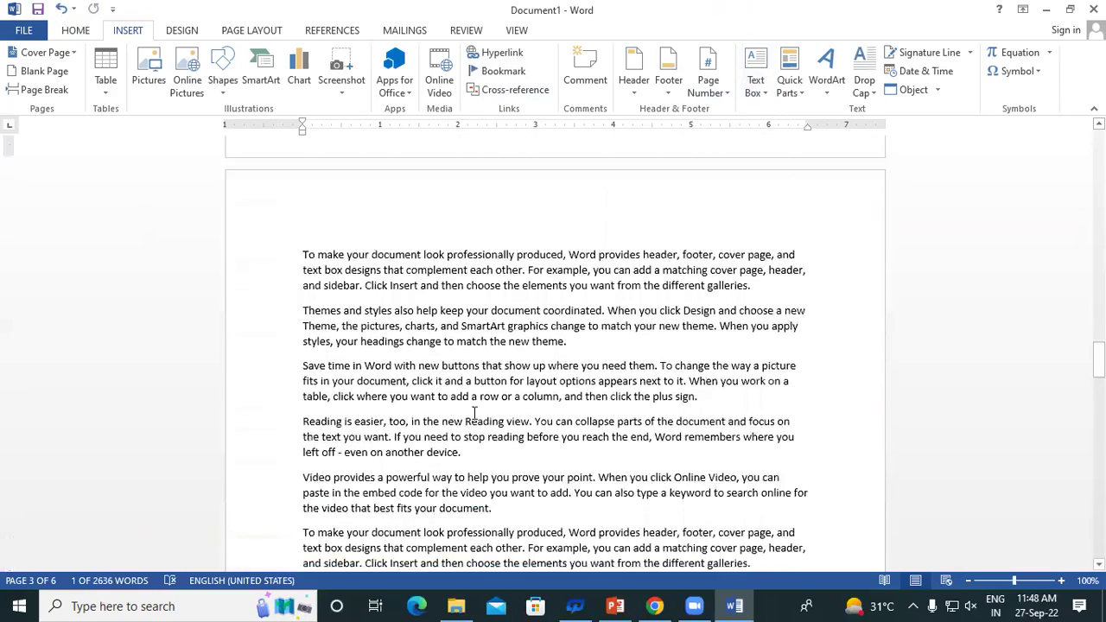
left_click(512, 340)
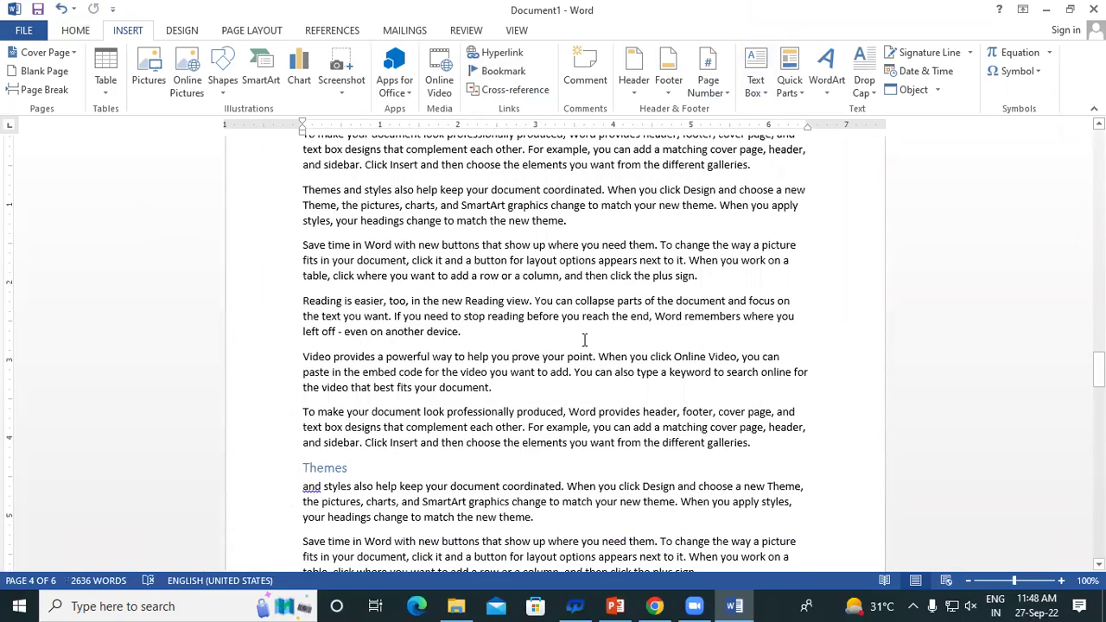
left_click(516, 76)
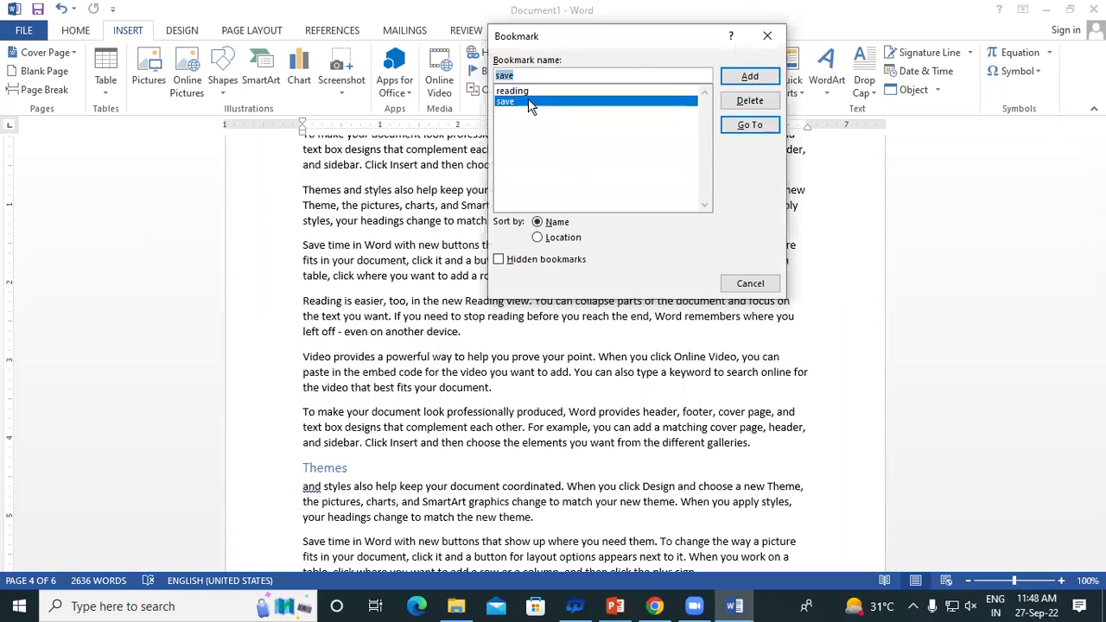
left_click(744, 126)
left_click(762, 286)
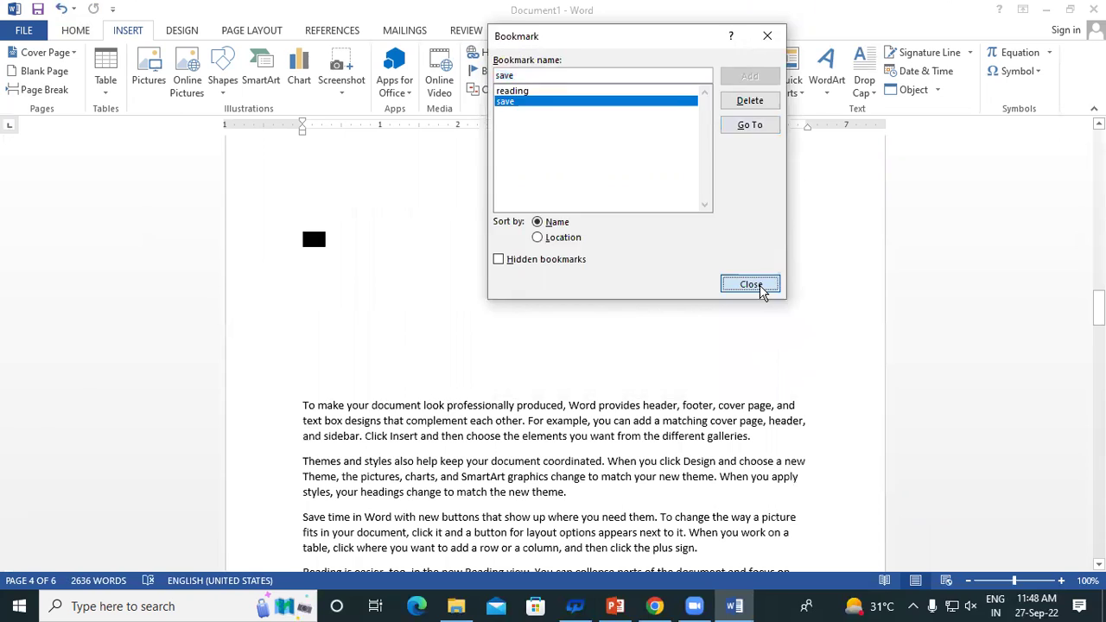
left_click(327, 241)
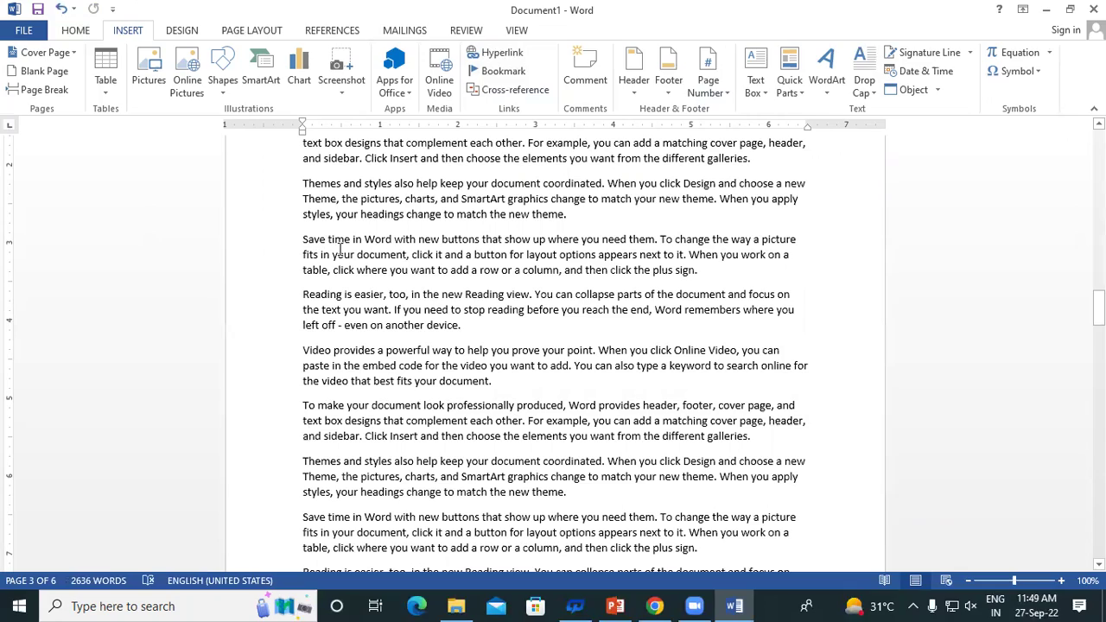
scroll(405, 260, "up", 1)
scroll(404, 259, "up", 5)
scroll(404, 259, "up", 5)
scroll(405, 259, "up", 5)
scroll(405, 259, "up", 5)
scroll(404, 257, "up", 3)
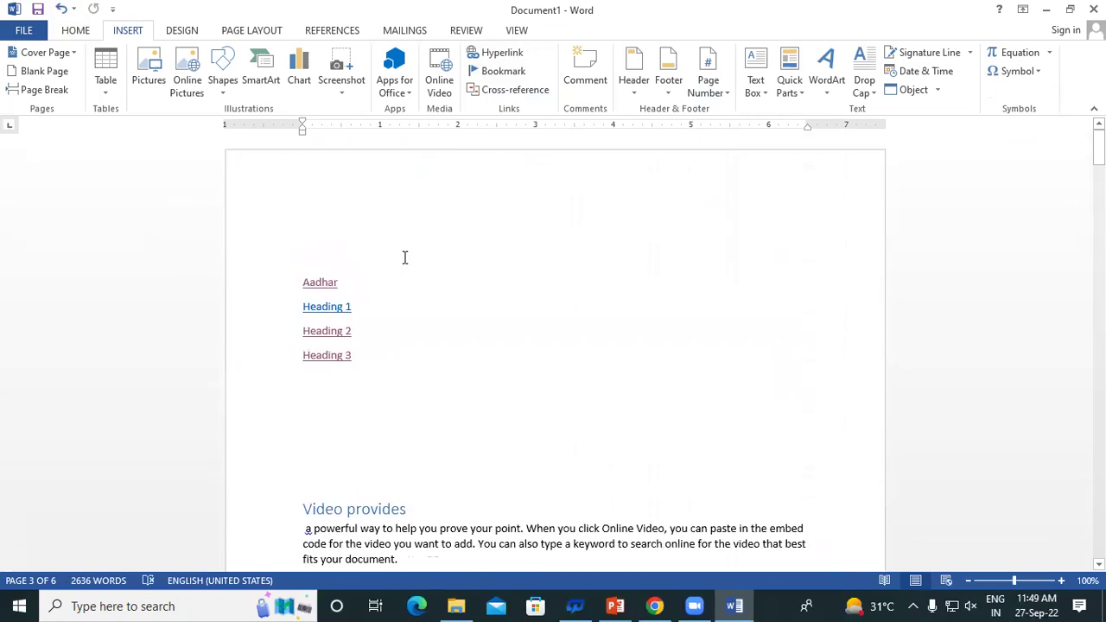
- Insert a link to the reading bookmark above the Aadhar link and start a new line
left_click(313, 232)
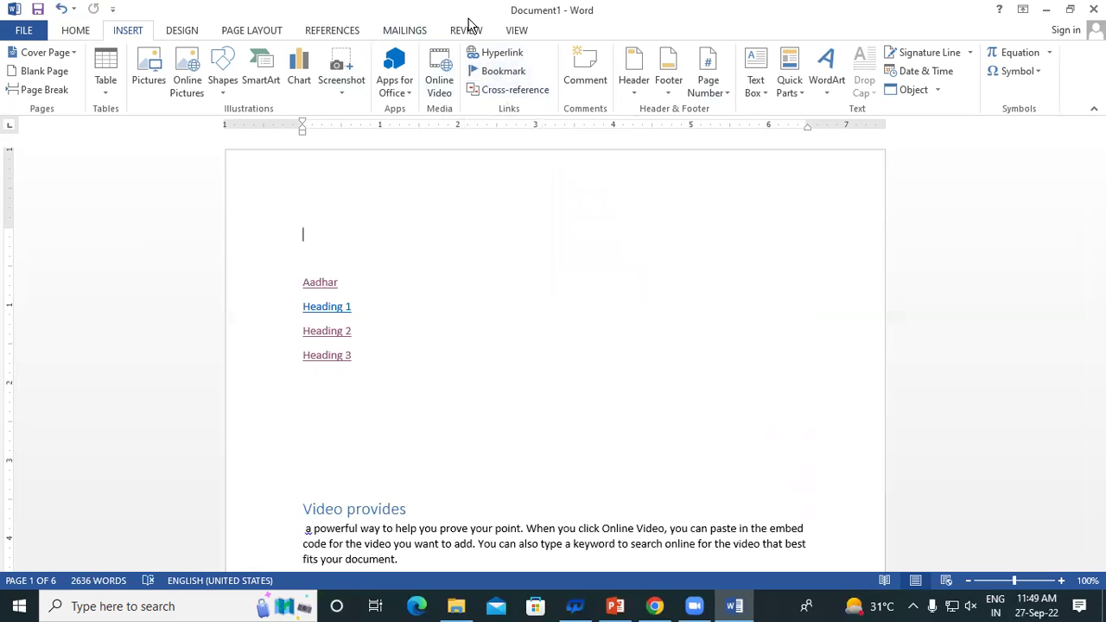
left_click(496, 53)
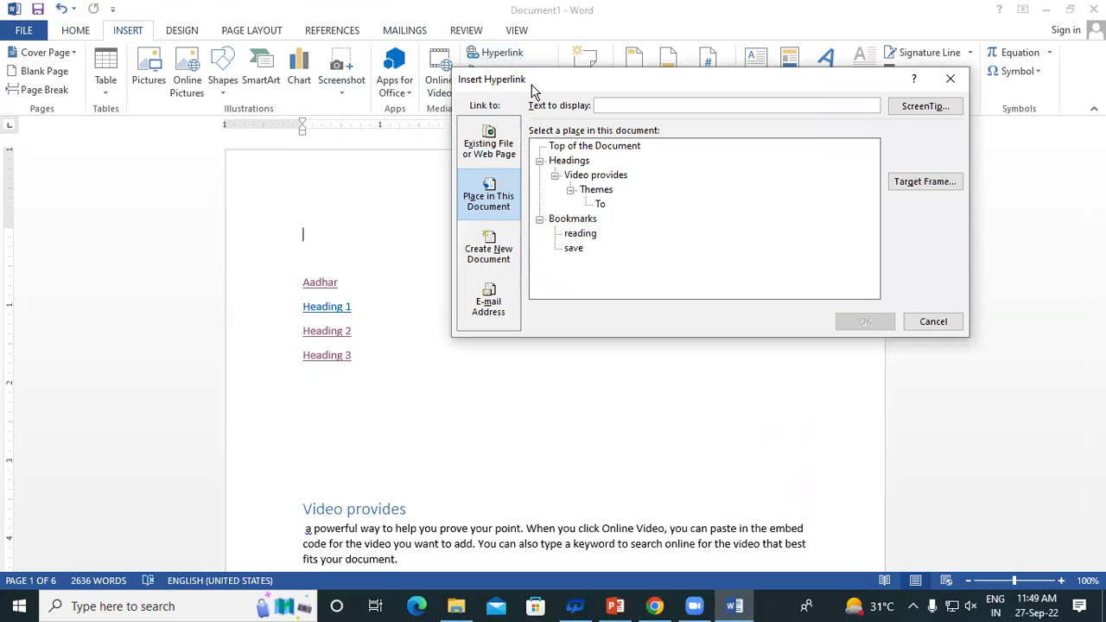
left_click_drag(518, 82, 311, 42)
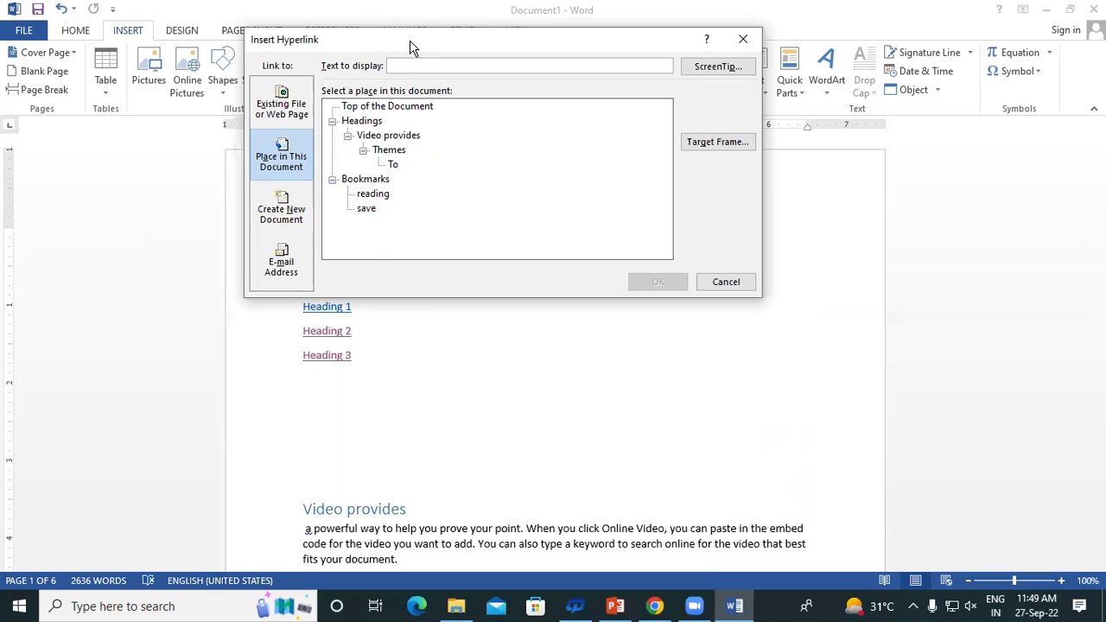
left_click_drag(410, 47, 595, 24)
left_click(557, 170)
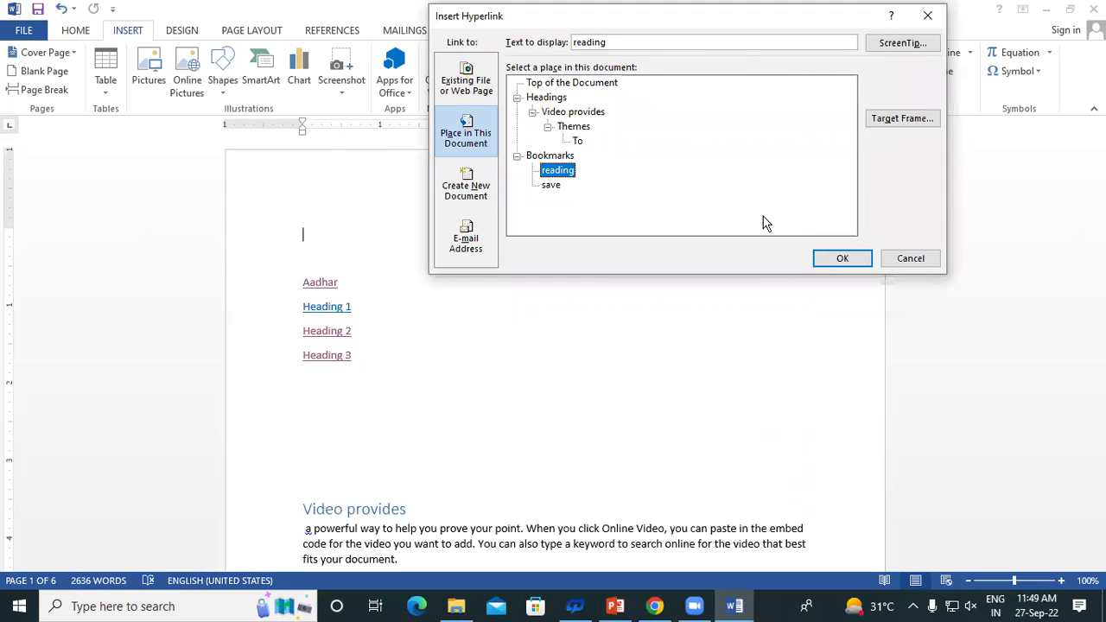
left_click(840, 261)
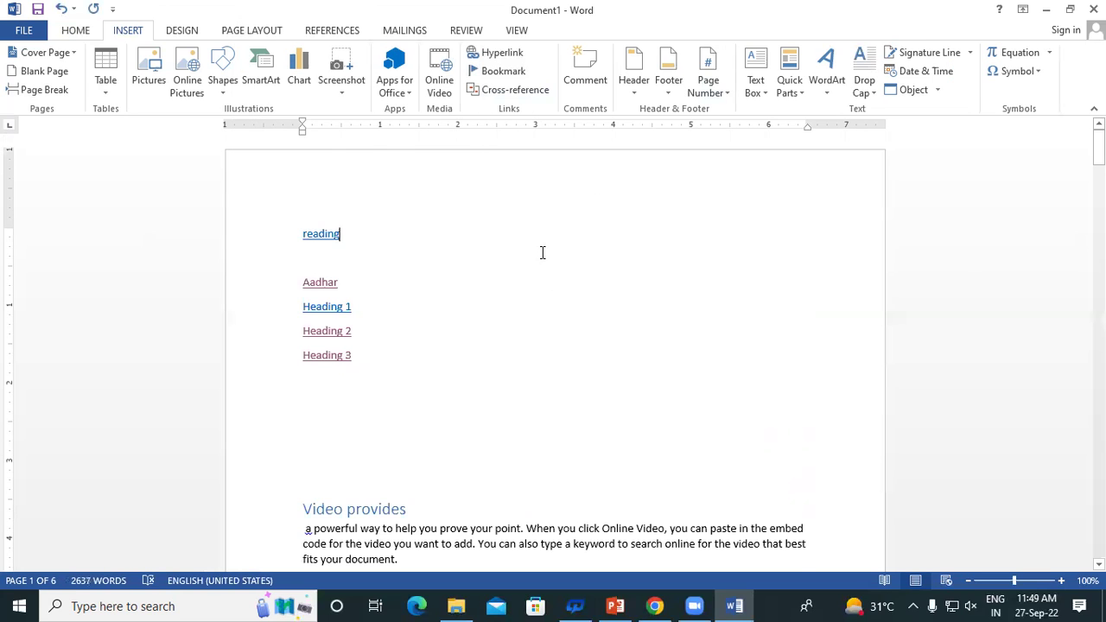
key("Return")
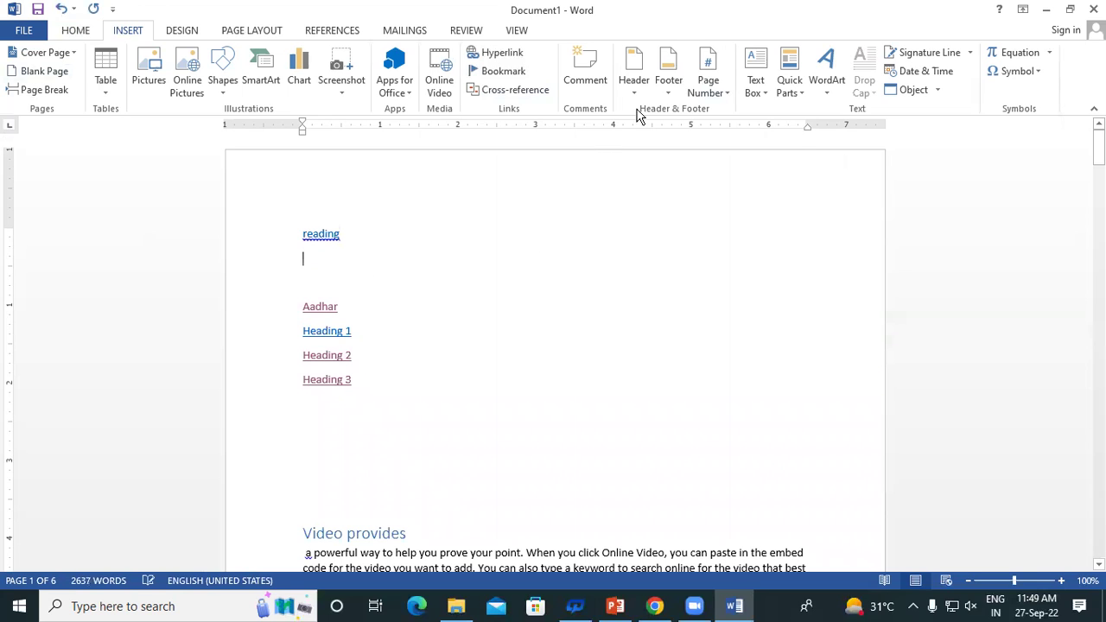
- Insert a link to the save bookmark and follow it to the 'Save time' paragraph
left_click(492, 52)
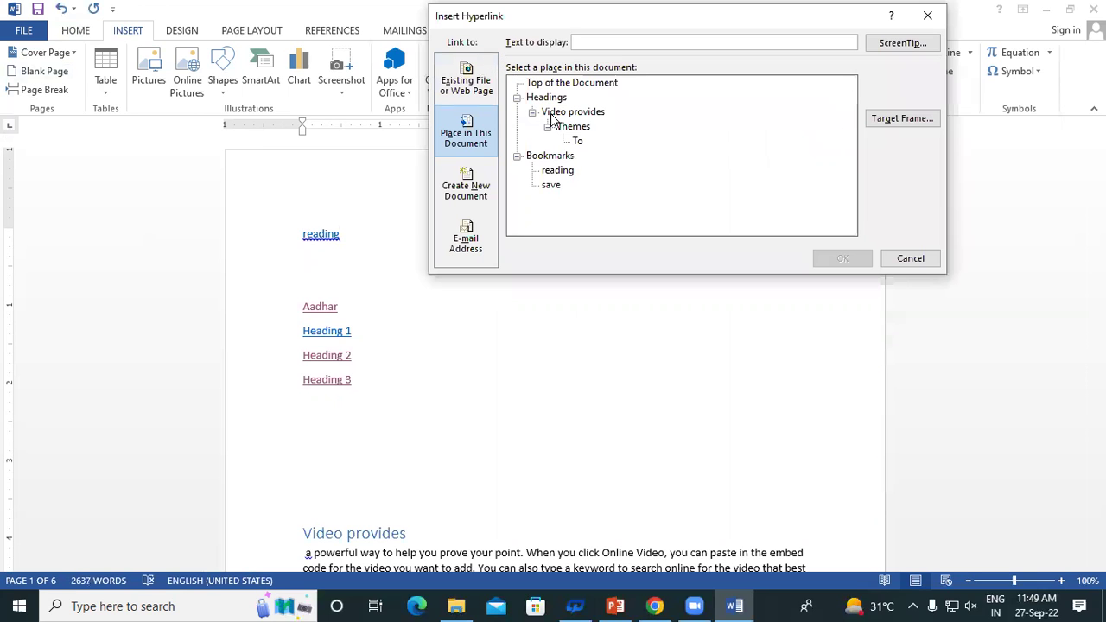
left_click(551, 186)
left_click(858, 262)
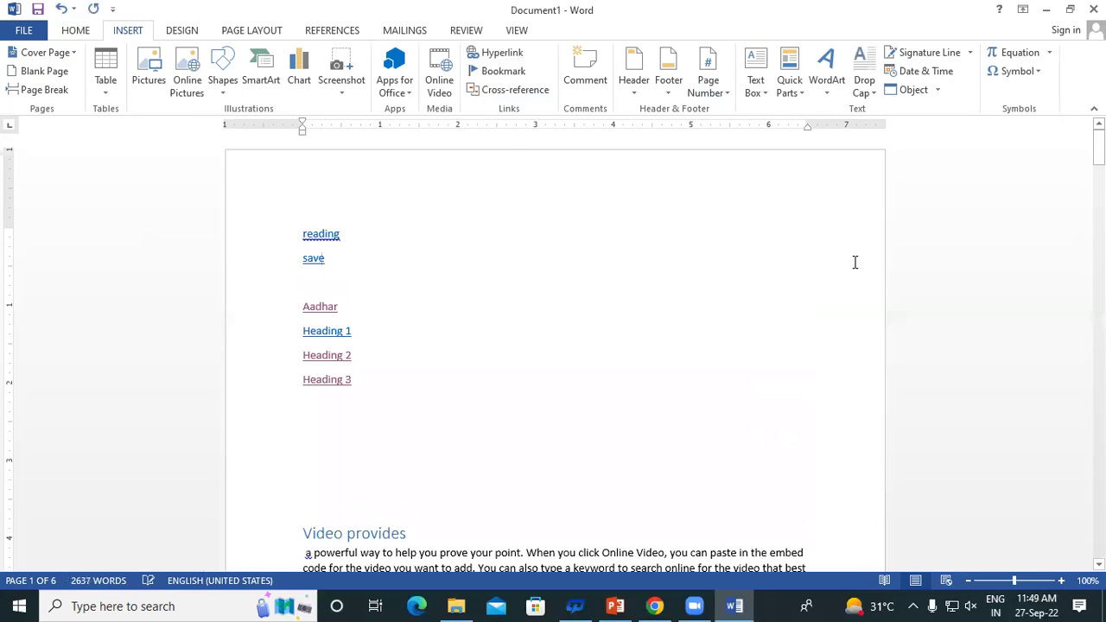
scroll(363, 341, "down", 2)
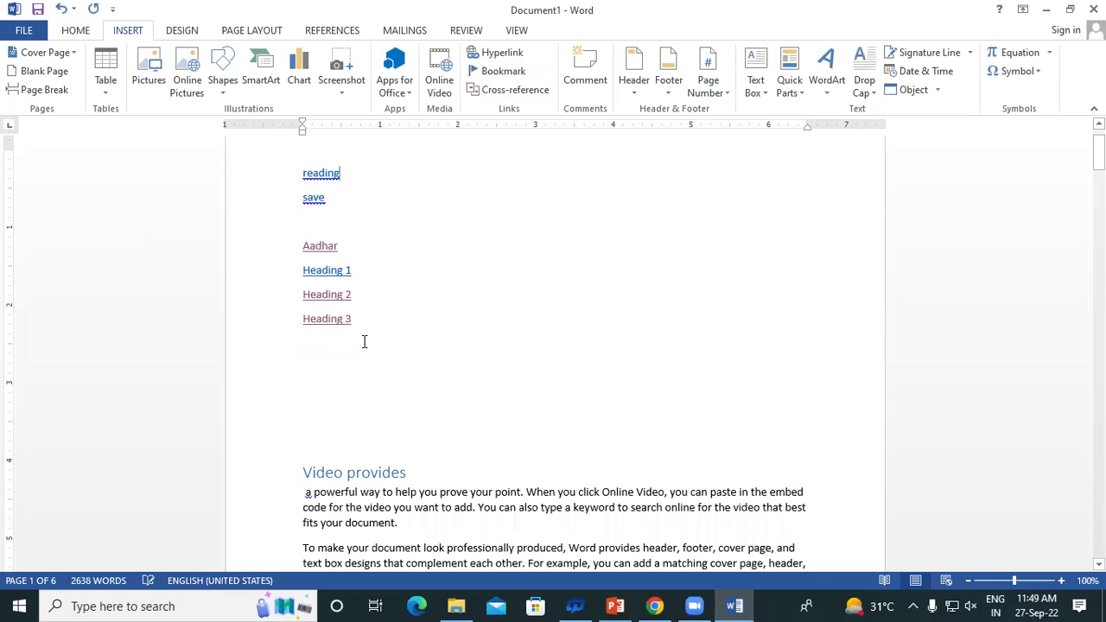
left_click(344, 185)
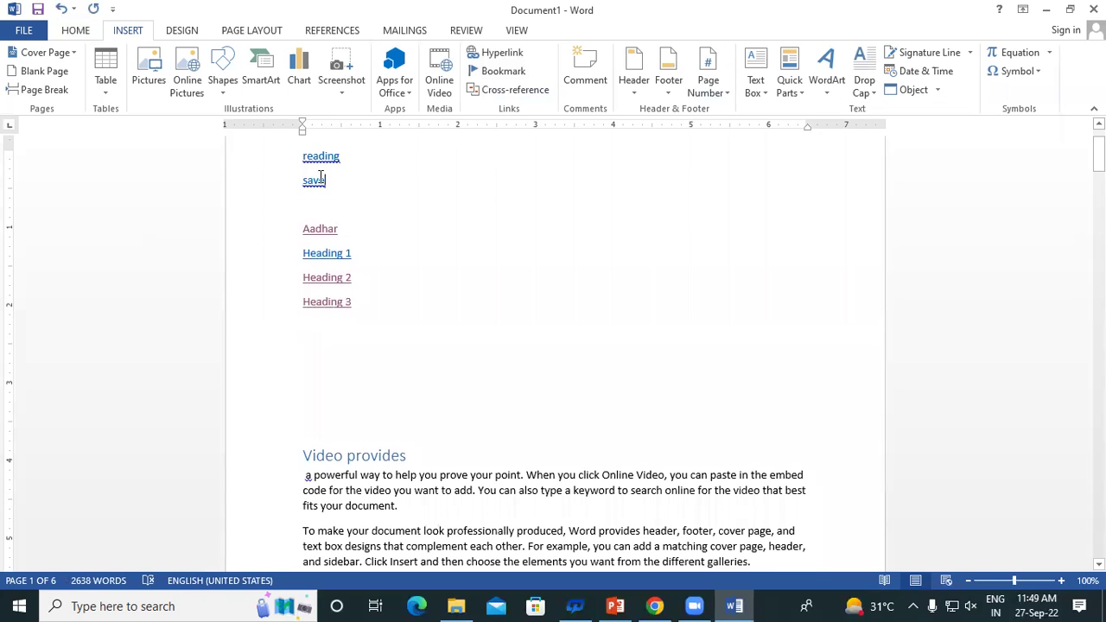
left_click(314, 185, "ctrl")
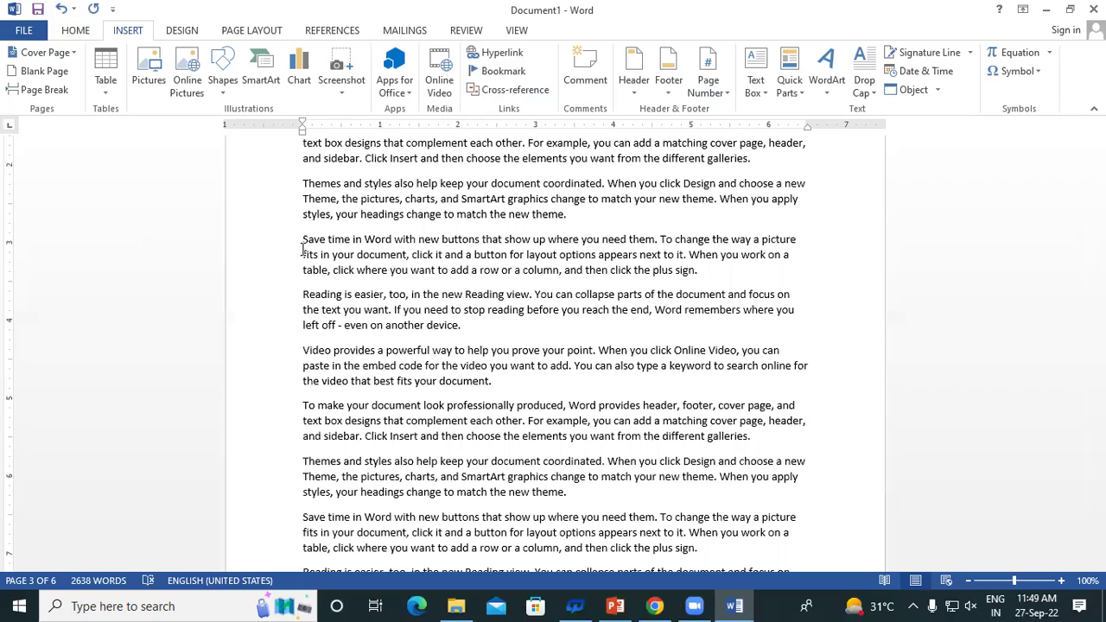
scroll(303, 248, "up", 6)
scroll(304, 249, "up", 7)
scroll(305, 249, "up", 2)
scroll(304, 249, "up", 5)
scroll(304, 249, "up", 5)
scroll(345, 346, "up", 5)
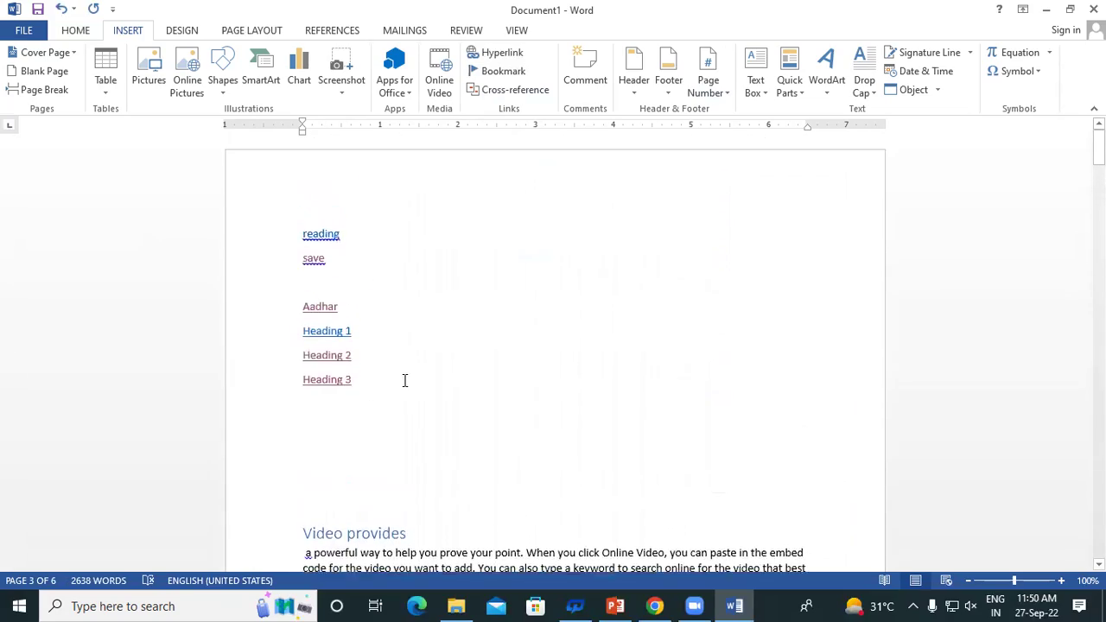
scroll(310, 332, "down", 2)
left_click(310, 331)
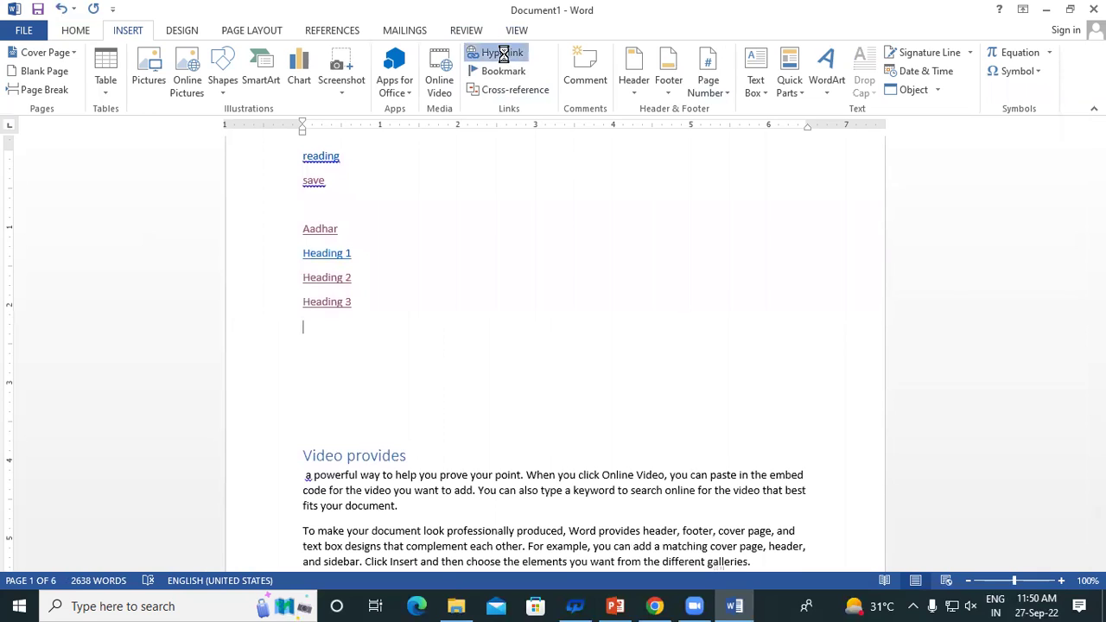
left_click(501, 52)
left_click_drag(488, 19, 364, 15)
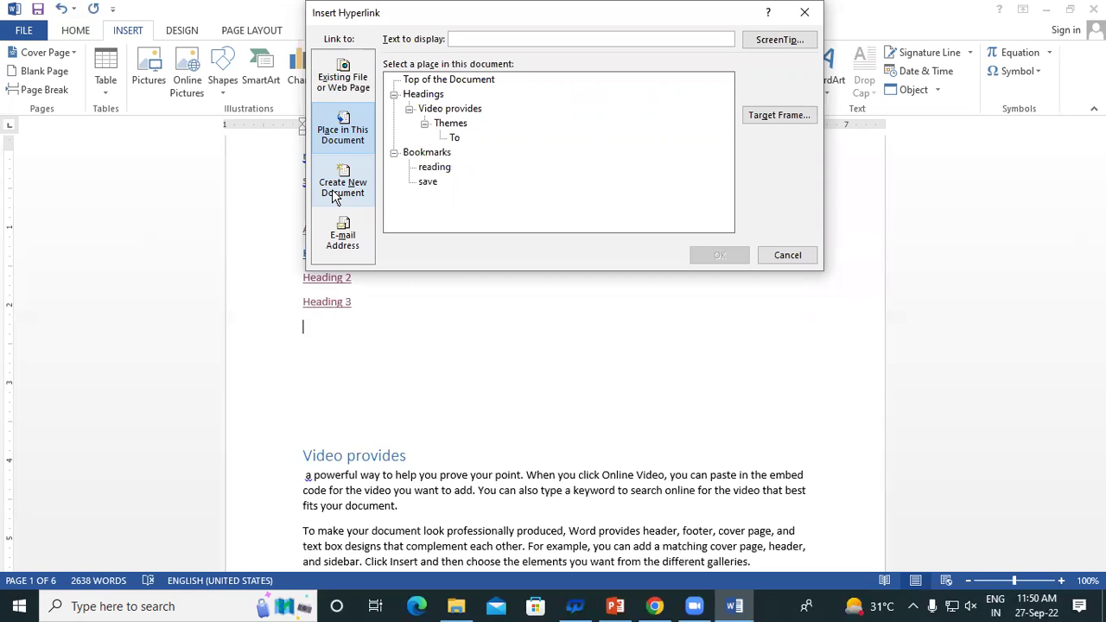
left_click(788, 255)
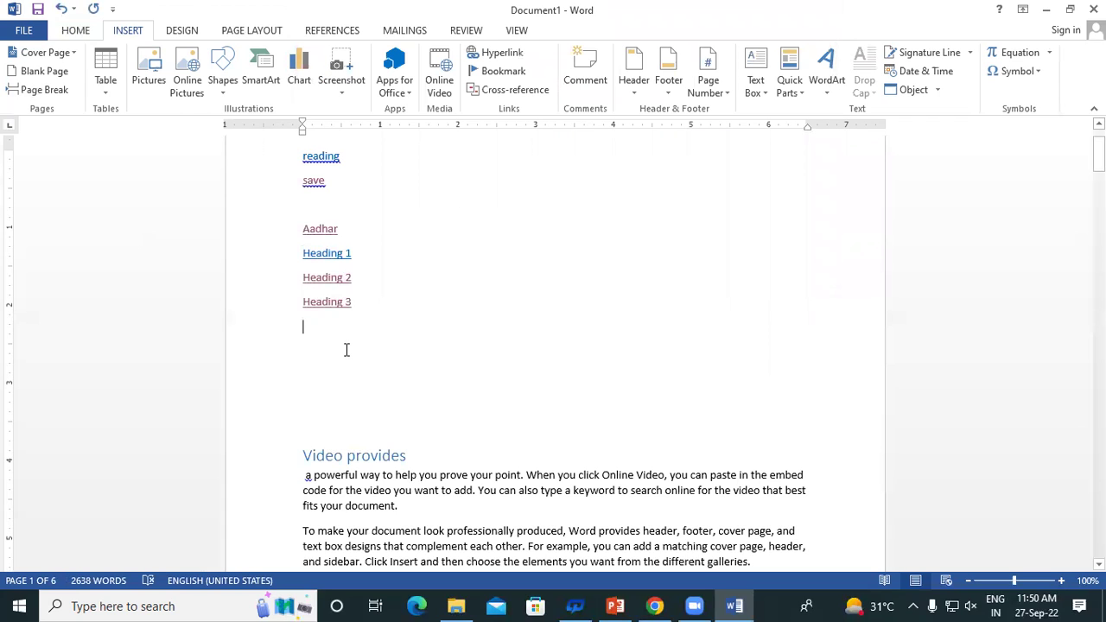
key("ctrl+n")
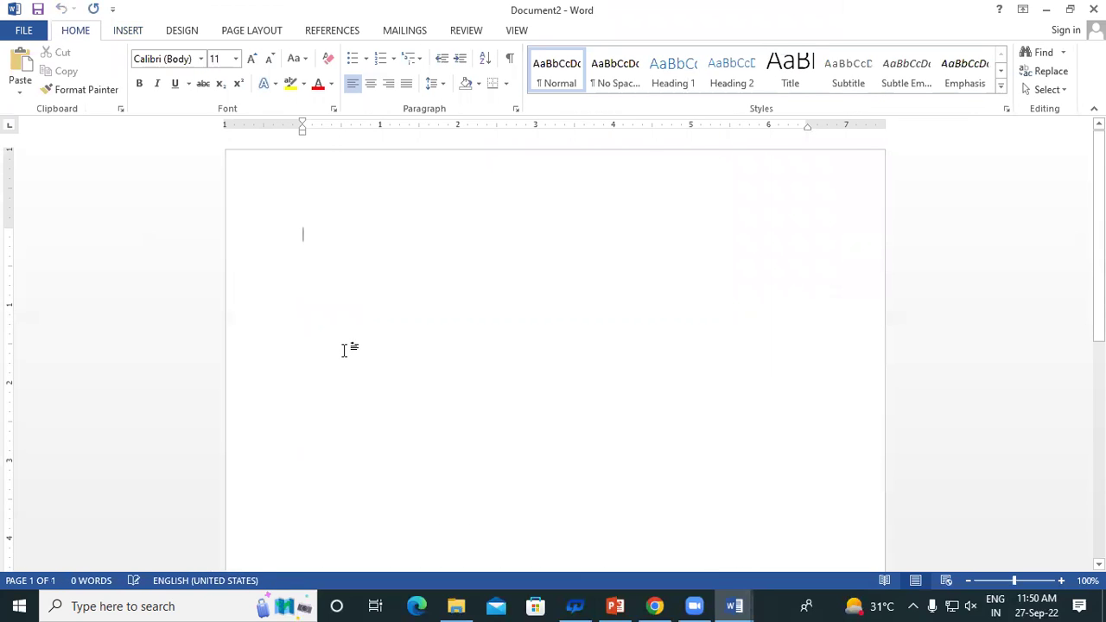
left_click(1086, 9)
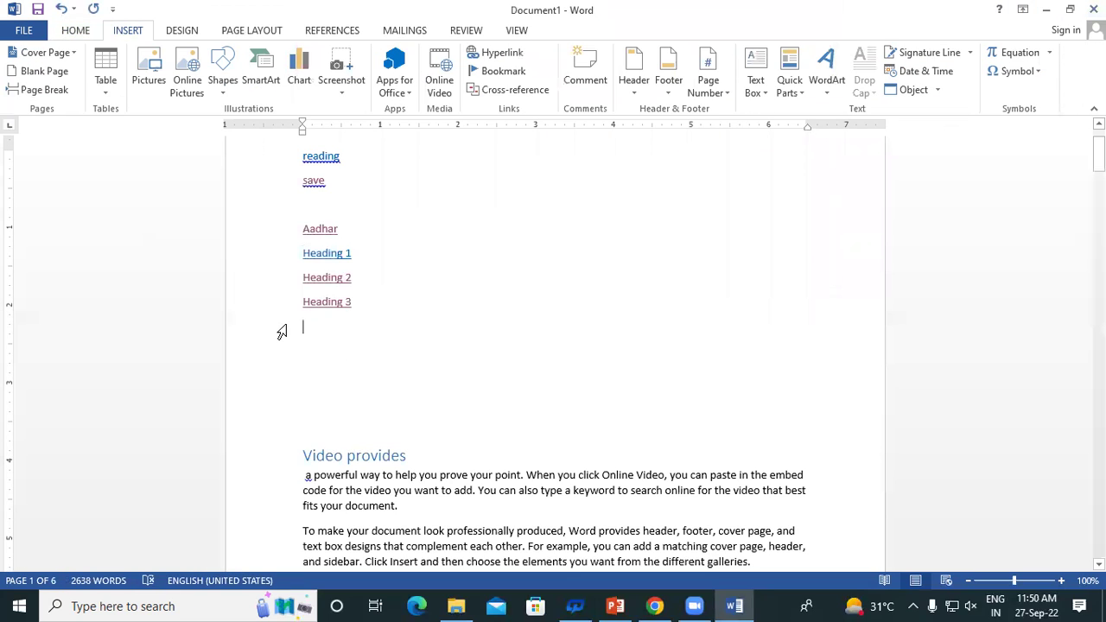
- Type 'new' below Heading 3 and begin a Create New Document link named new
type("new")
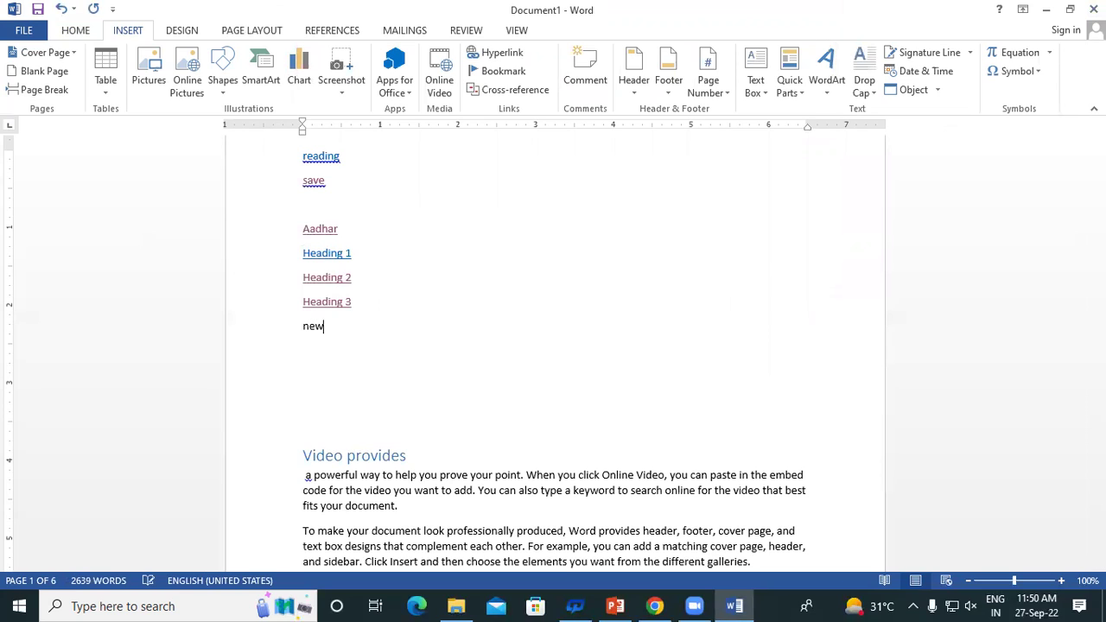
left_click_drag(329, 338, 295, 329)
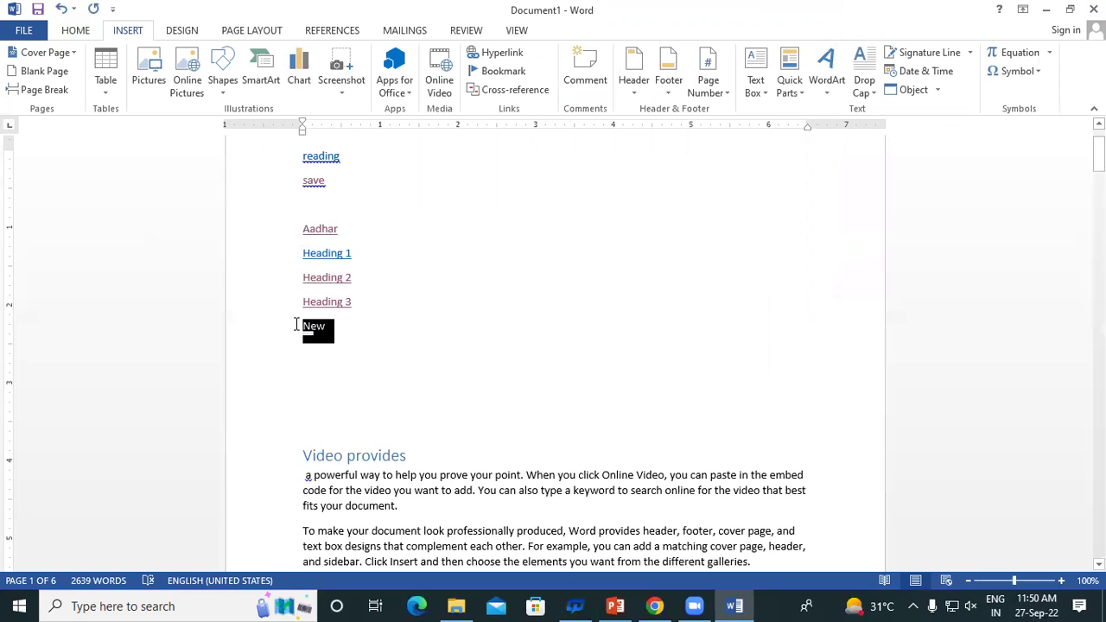
key("ctrl+k")
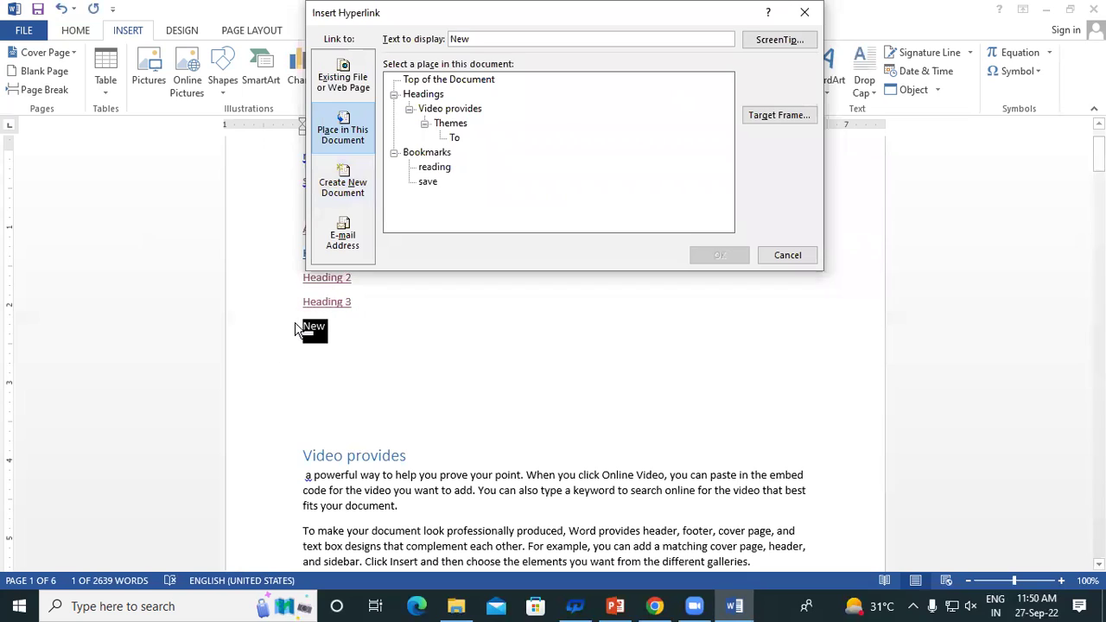
left_click(359, 184)
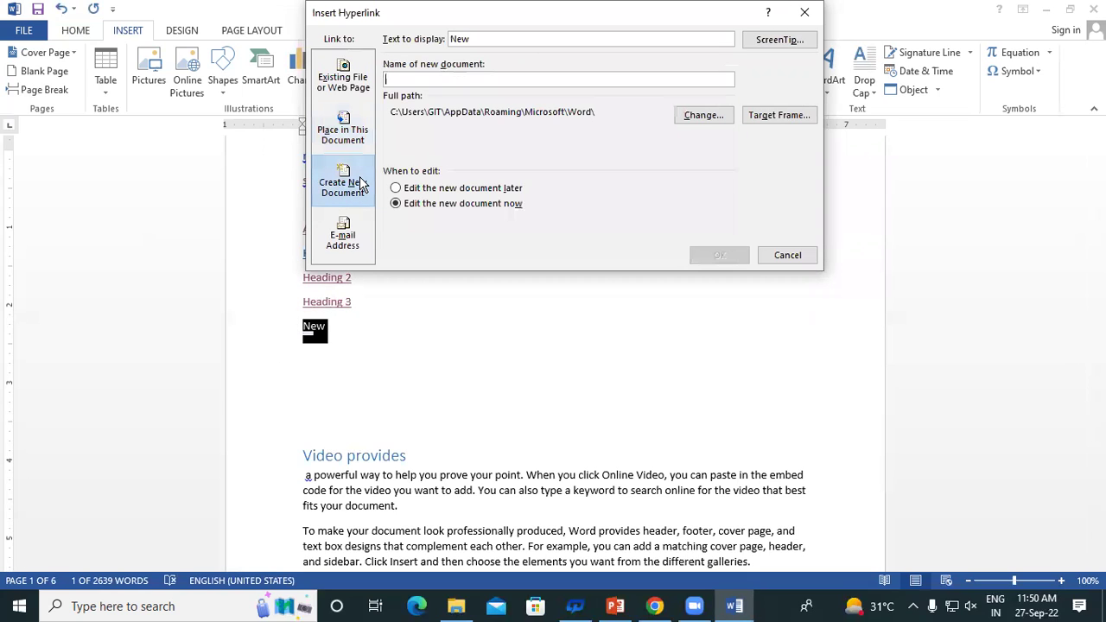
left_click(421, 77)
type("new")
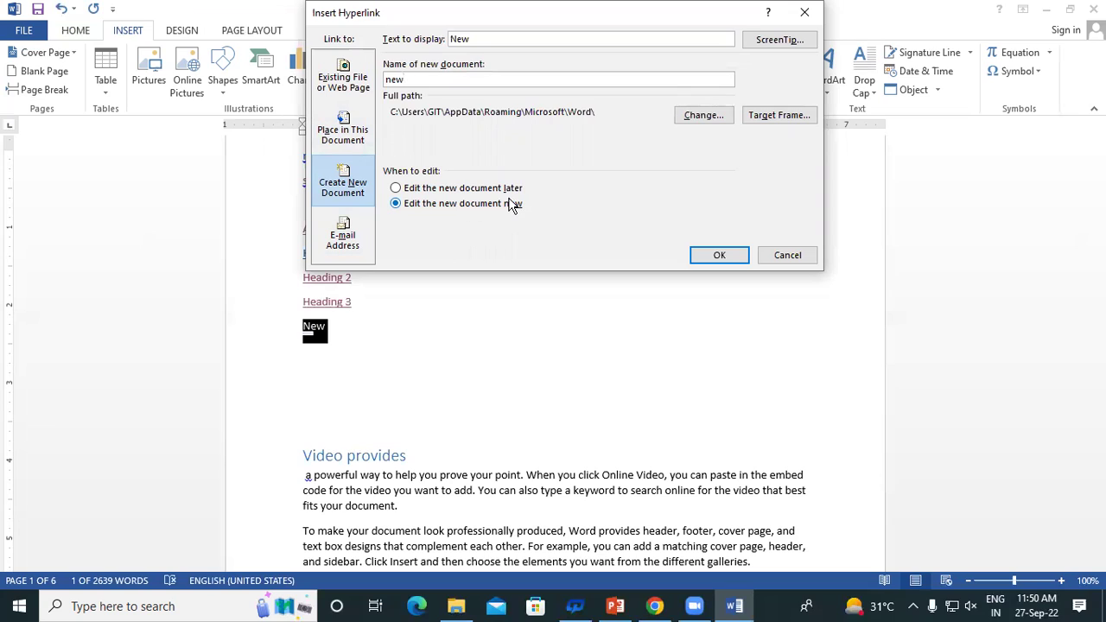
left_click(395, 190)
left_click(716, 255)
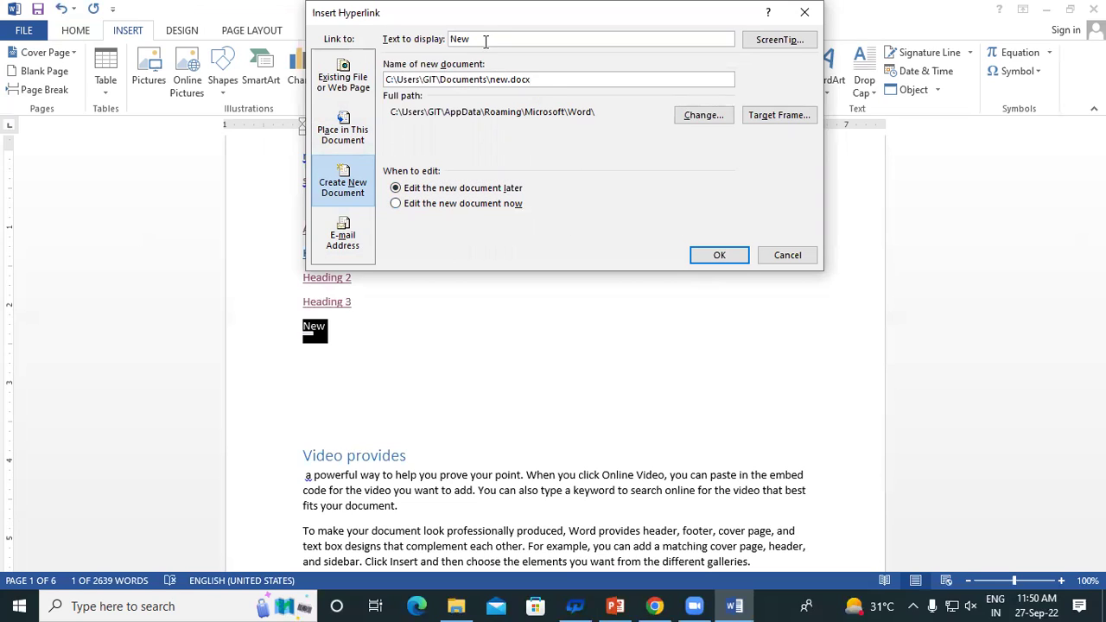
- Re-enter the new document name as new.docx, then cancel the hyperlink dialog
left_click(541, 78)
left_click_drag(551, 79, 76, 72)
key("BackSpace")
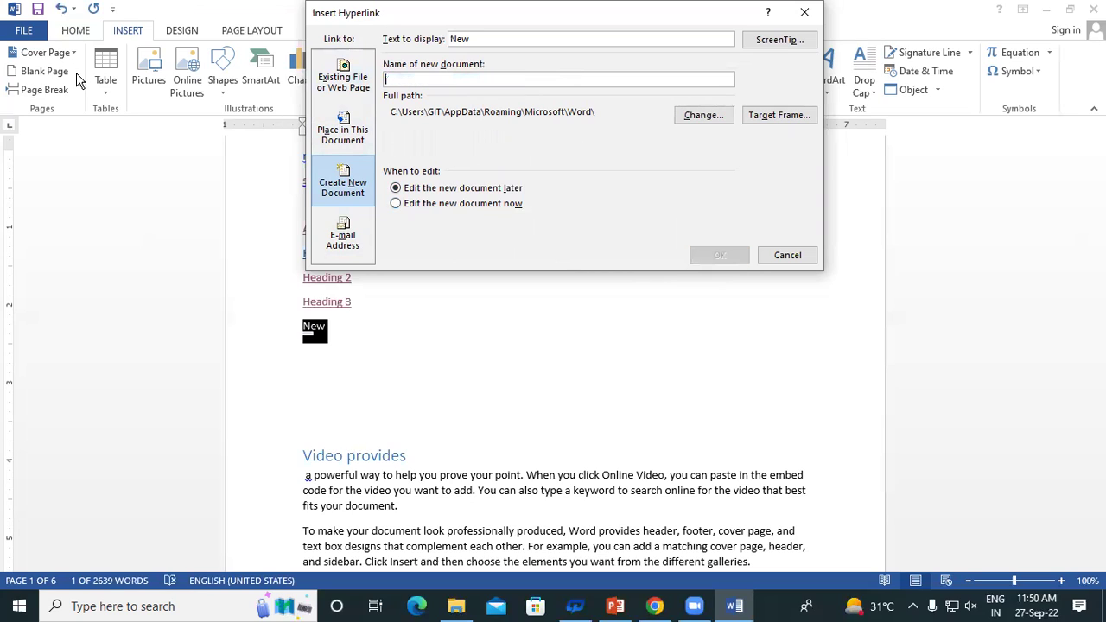
type("ne")
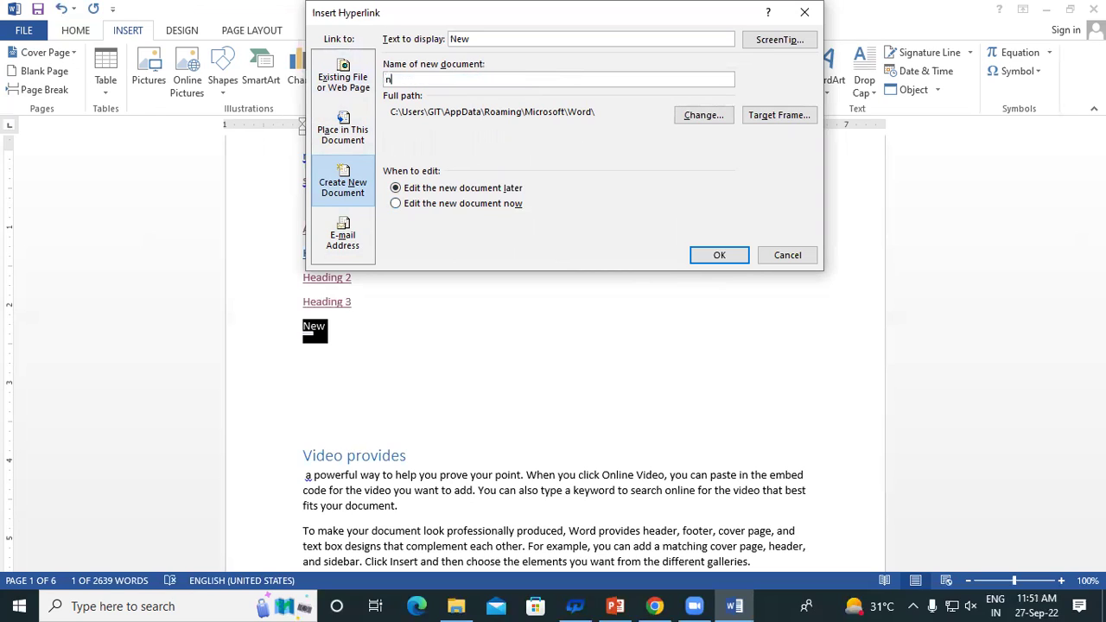
type("w")
left_click(726, 257)
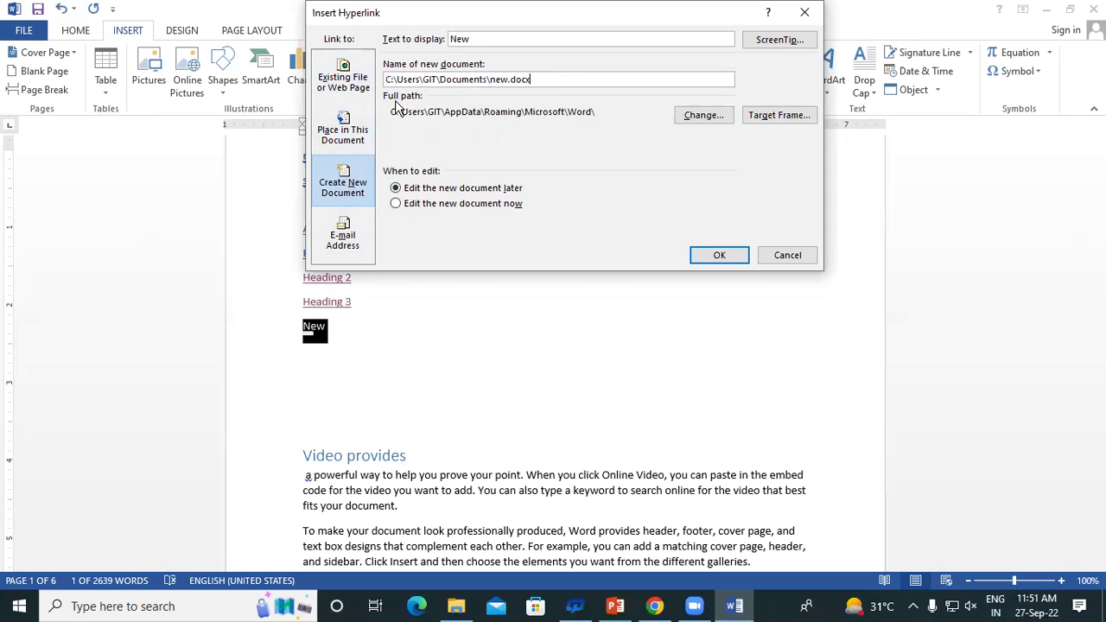
left_click(787, 255)
- Link the word New to a new document a.docx, then close a.docx
left_click(302, 397)
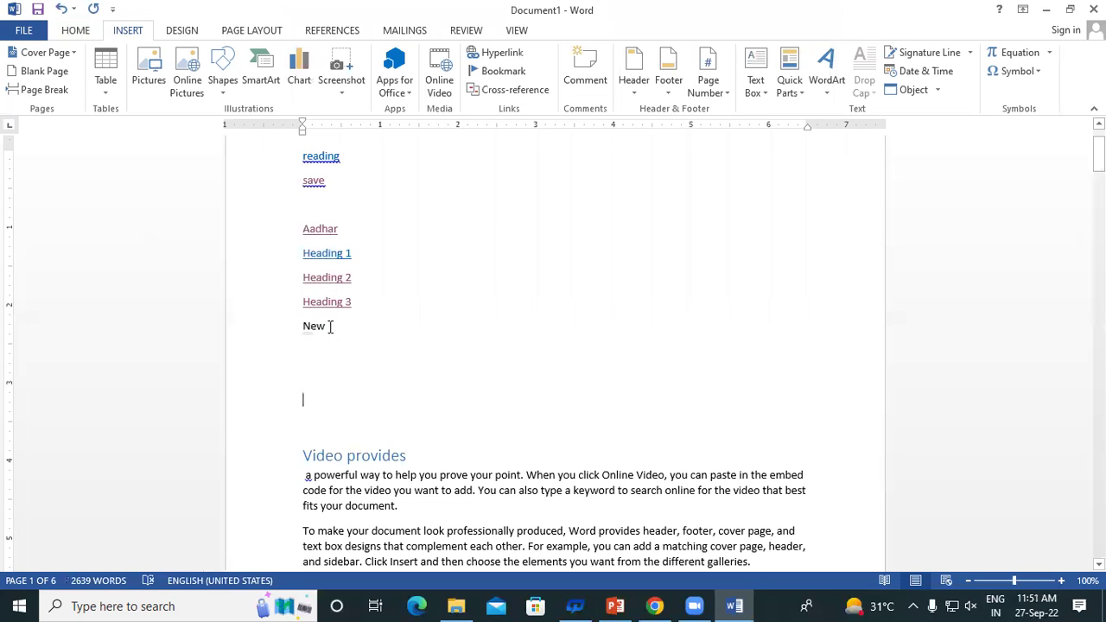
left_click_drag(335, 329, 273, 328)
left_click(506, 53)
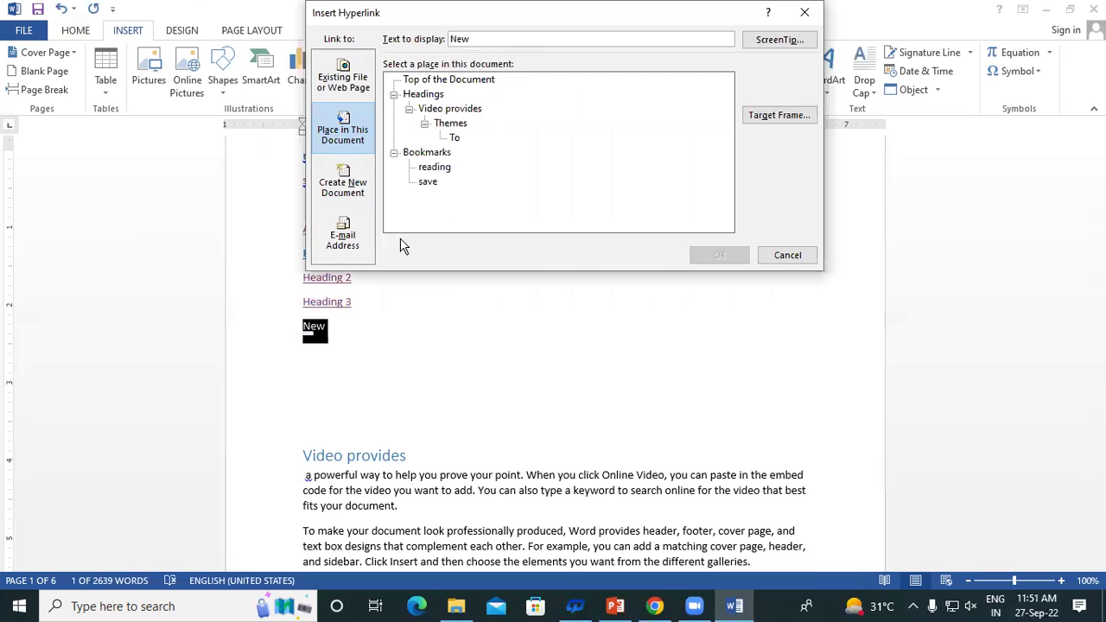
left_click(343, 185)
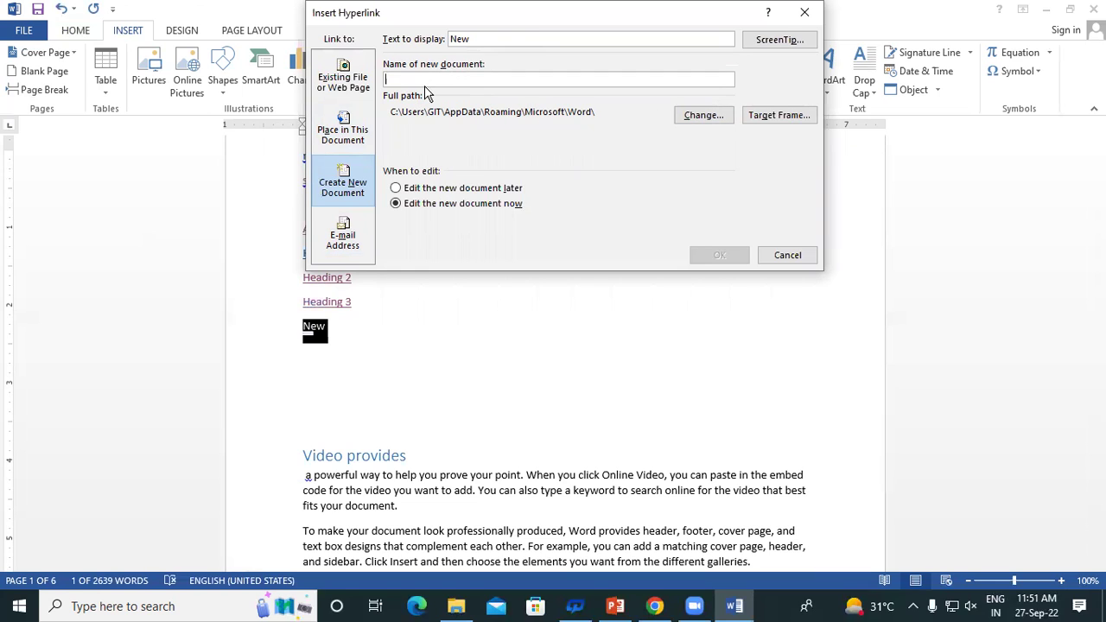
type("a")
left_click(718, 255)
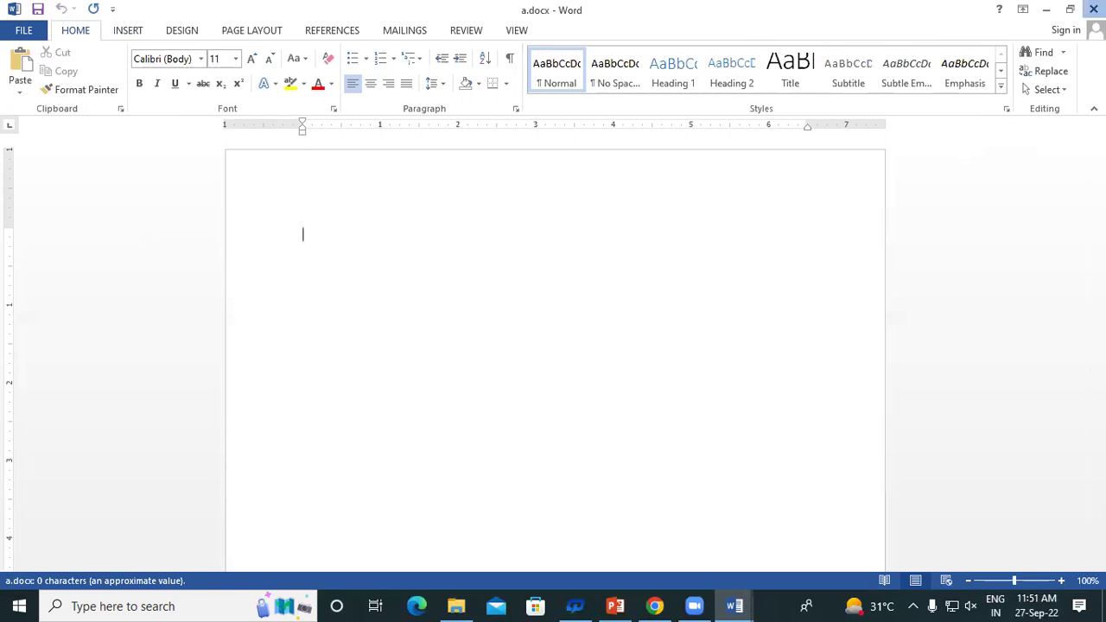
left_click(1094, 9)
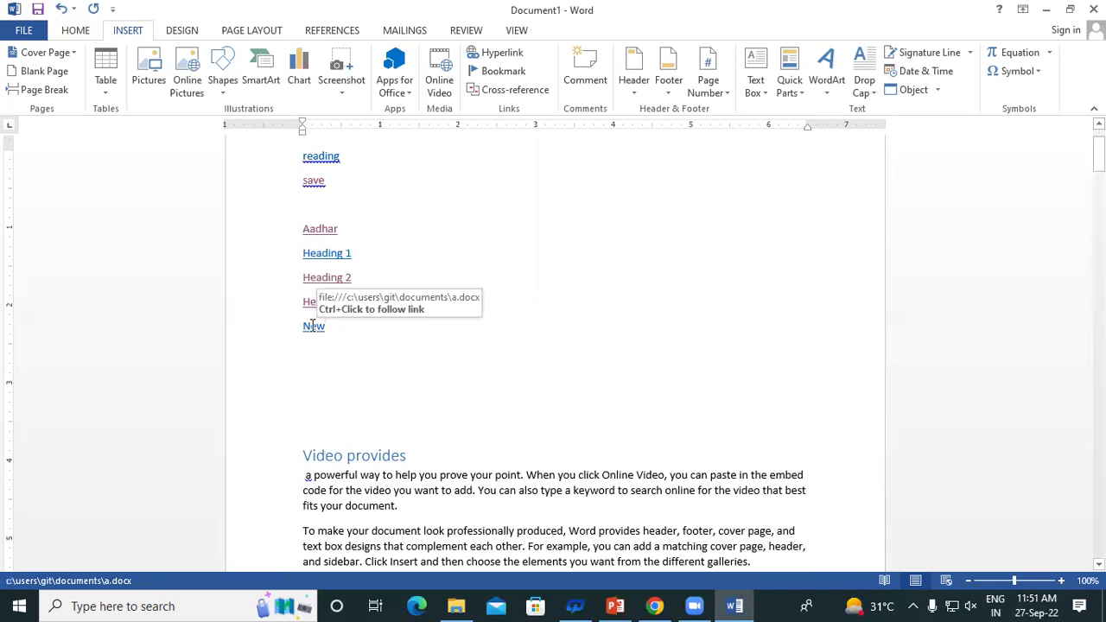
- Follow the New link to open a.docx, allow it, and start a blank Document3
left_click(313, 329, "ctrl")
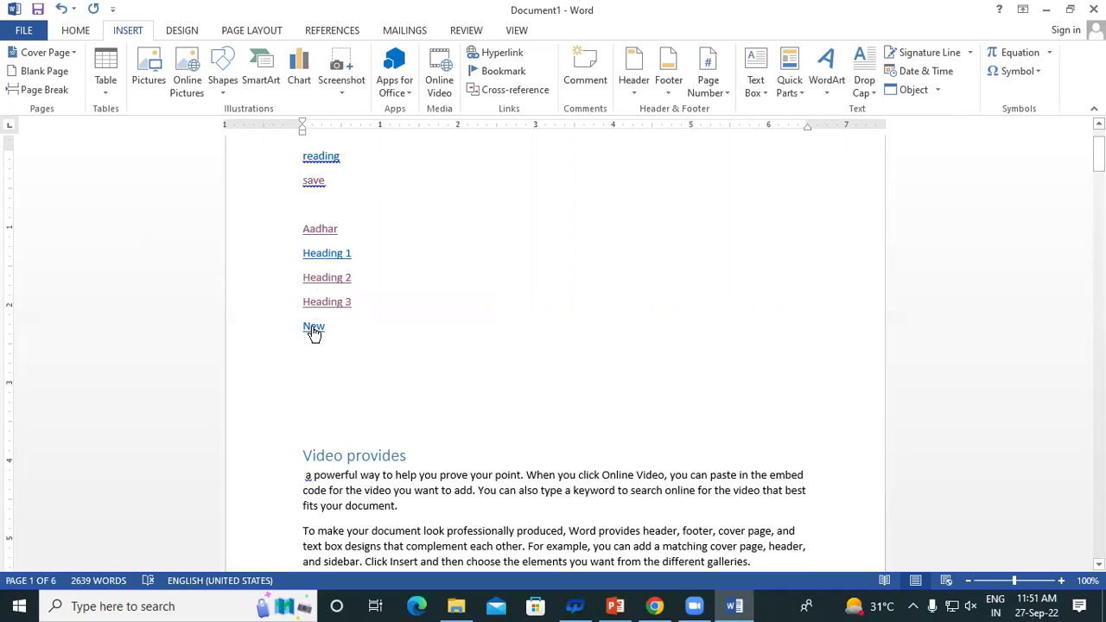
left_click(596, 374)
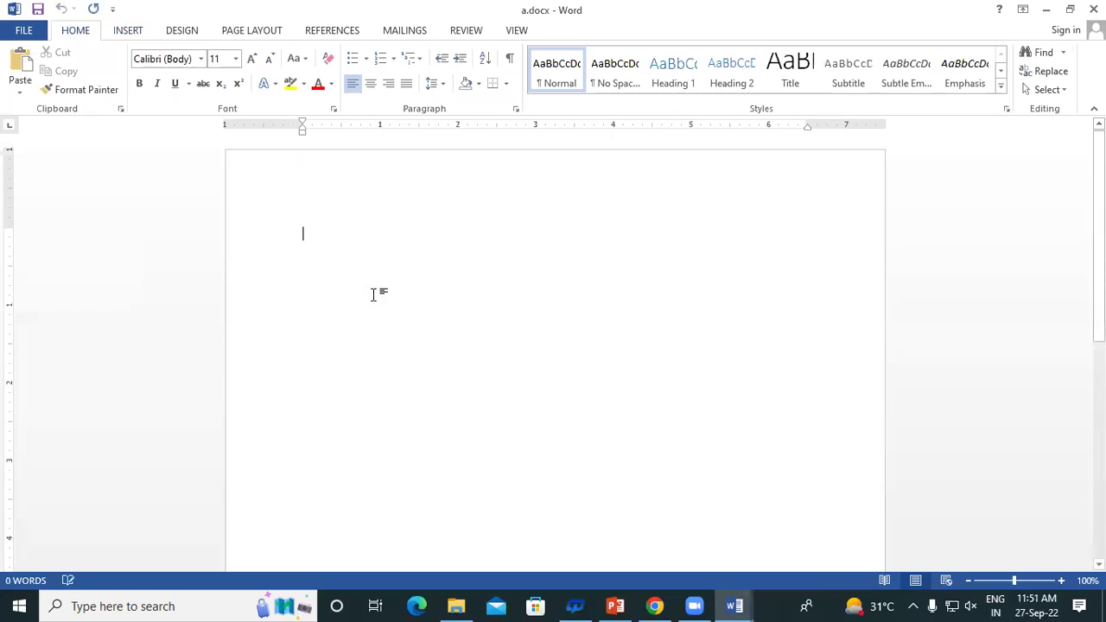
key("alt+Tab")
left_click(397, 351)
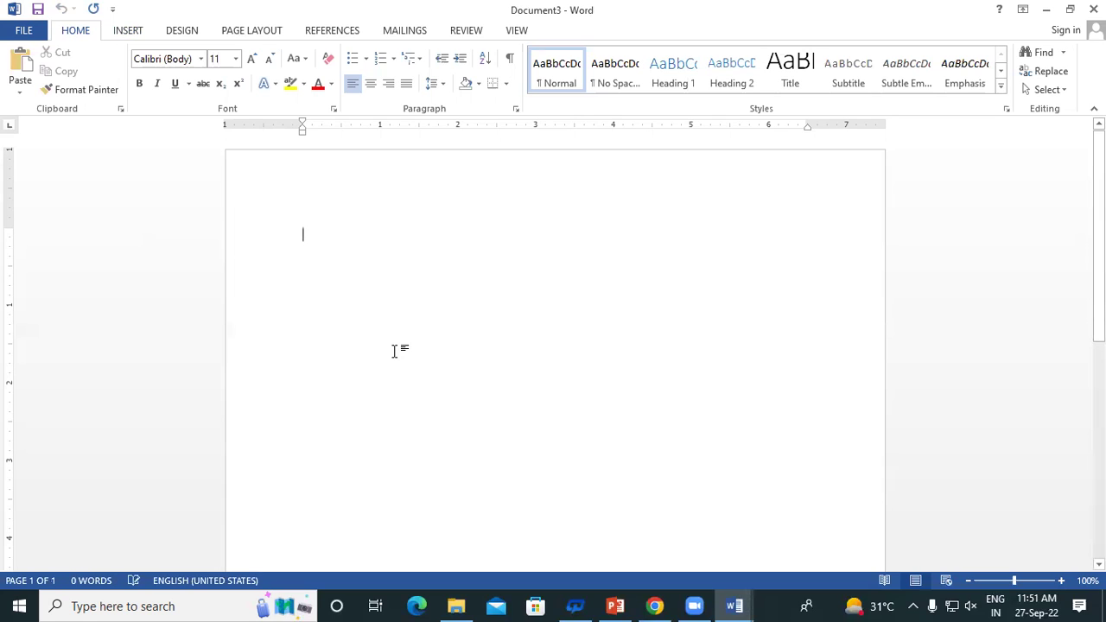
- Open the Hyperlink dialog from the Insert tab in Document3
left_click(121, 33)
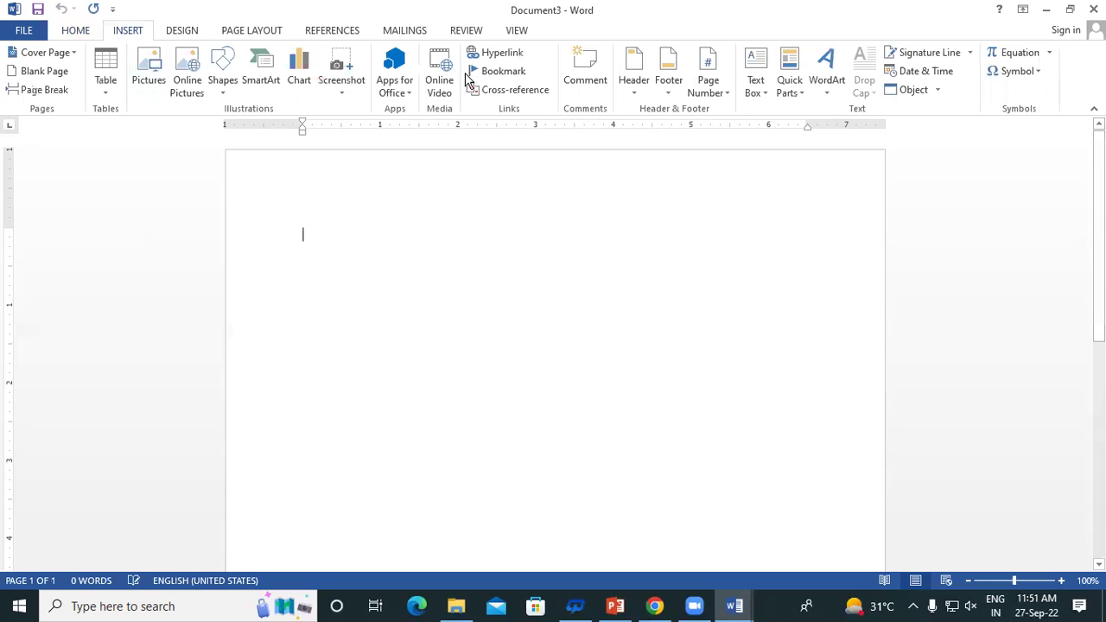
left_click(492, 52)
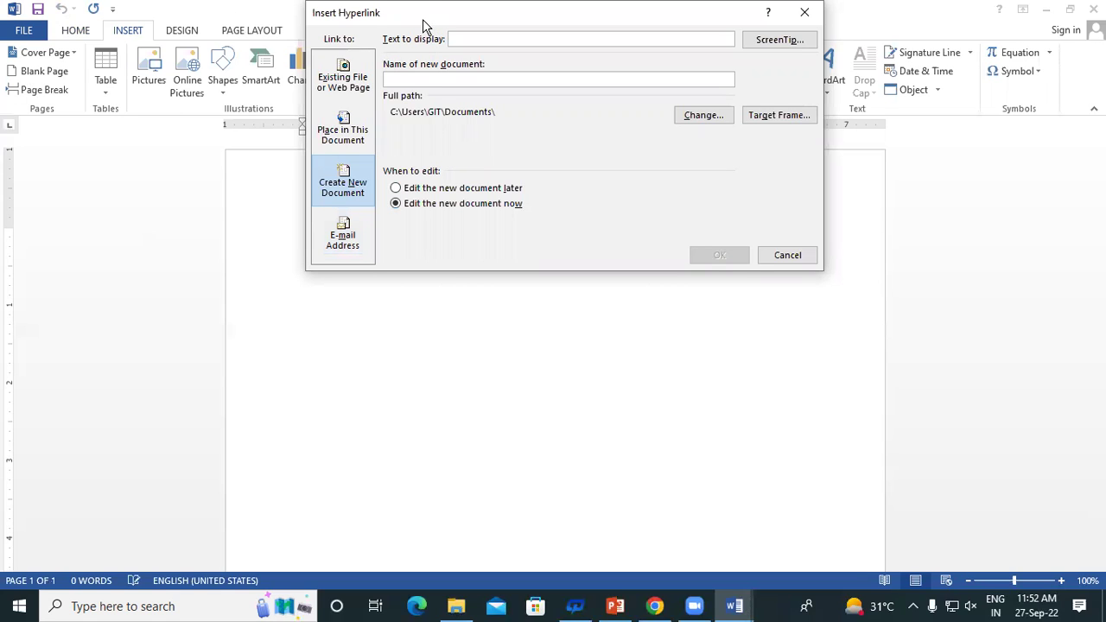
left_click_drag(423, 19, 217, 83)
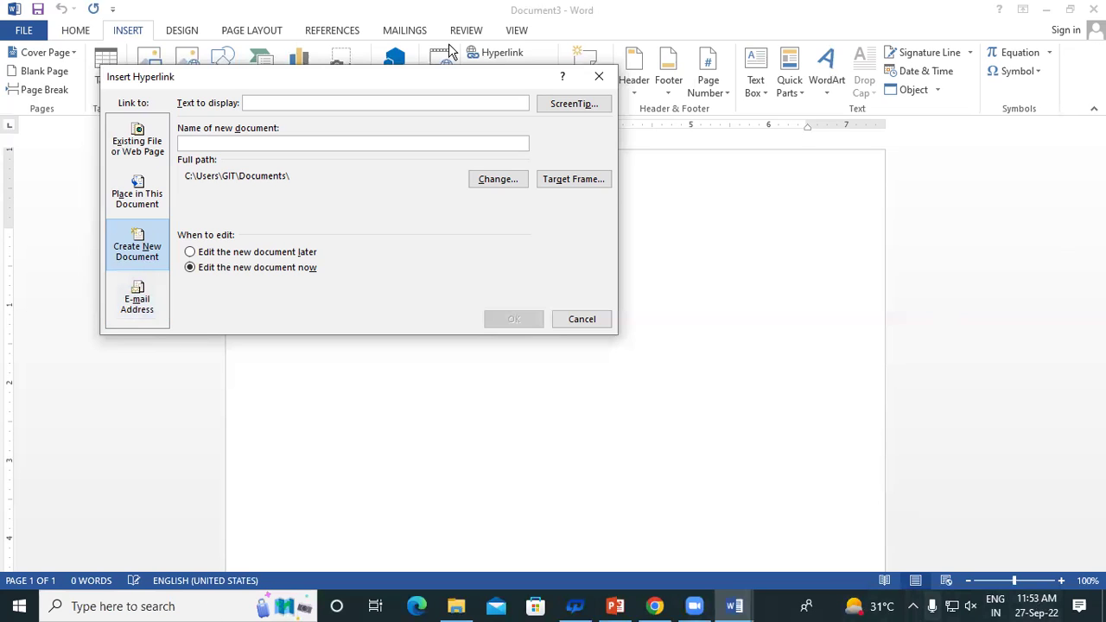
left_click(593, 318)
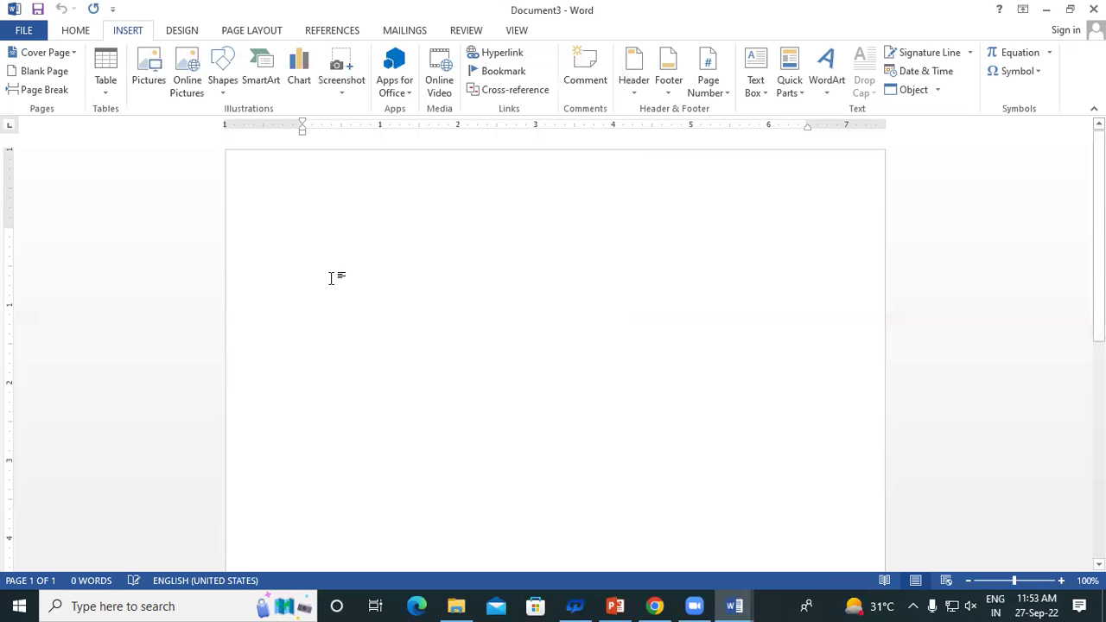
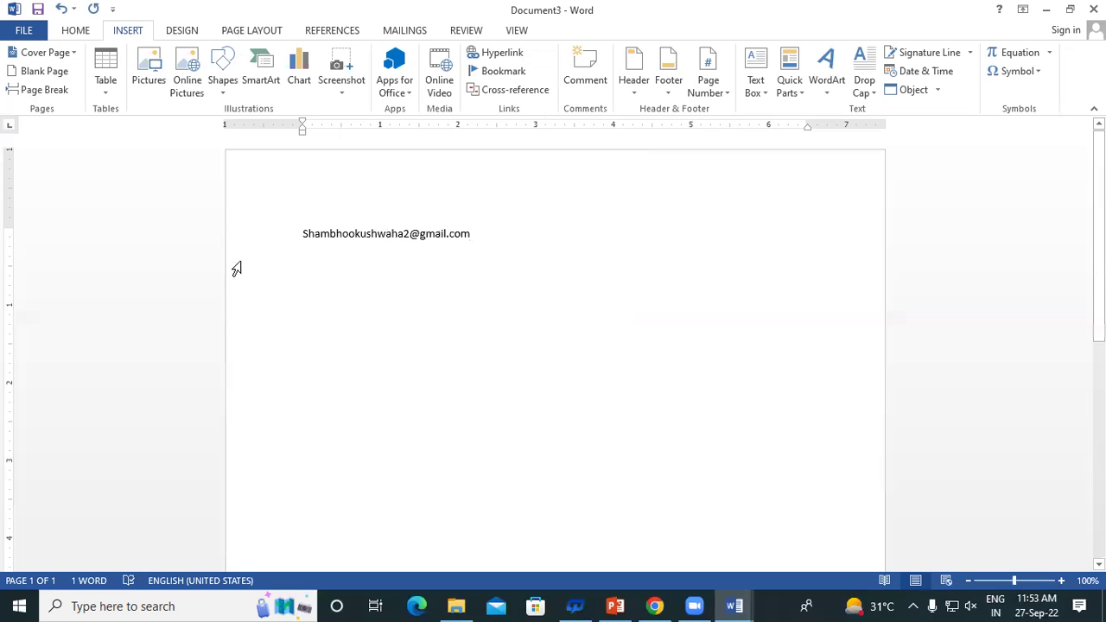
- Enlarge the e-mail address to 16 pt with Grow Font and reselect it
left_click_drag(301, 233, 579, 244)
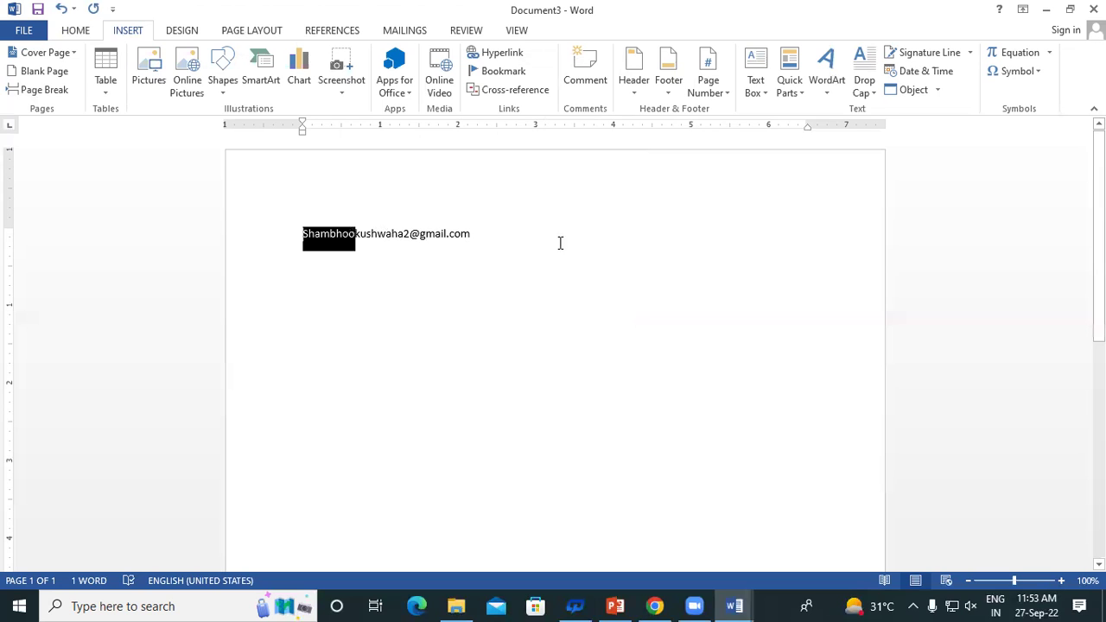
left_click(79, 31)
double_click(251, 59)
left_click(251, 59)
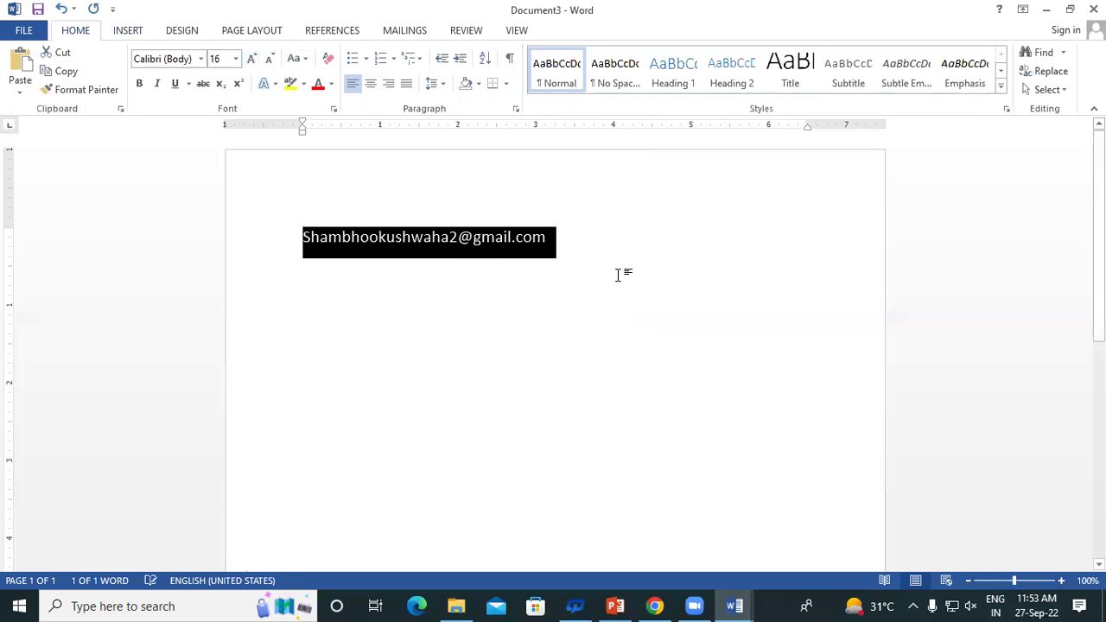
left_click(617, 274)
left_click_drag(300, 239, 667, 234)
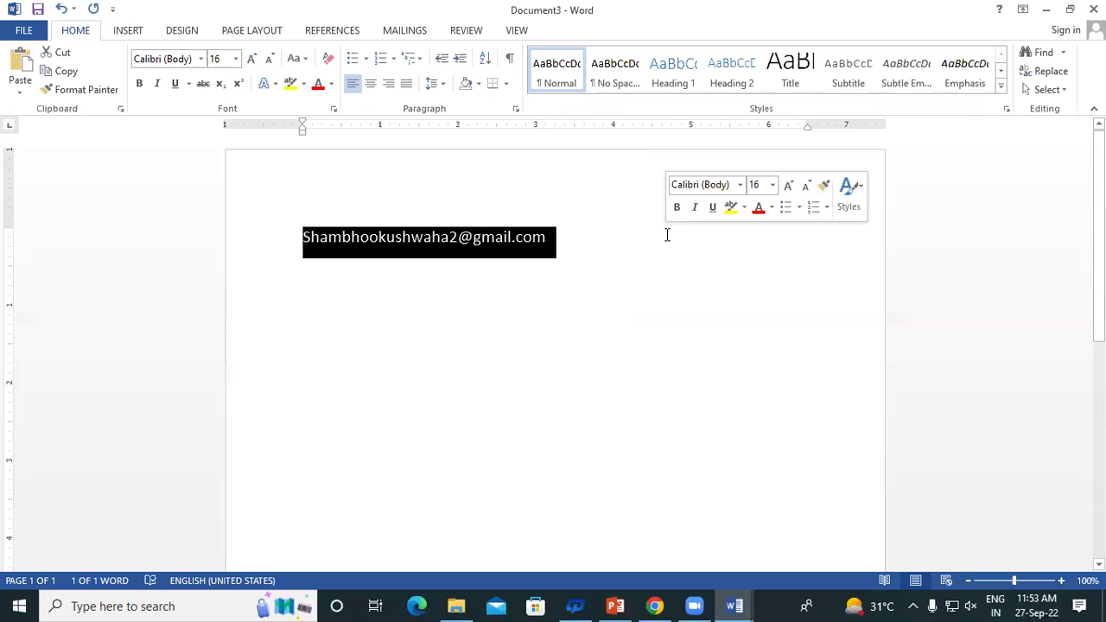
- Start an e-mail hyperlink with a pasted address, cancel it, and reselect the address line
key("ctrl+k")
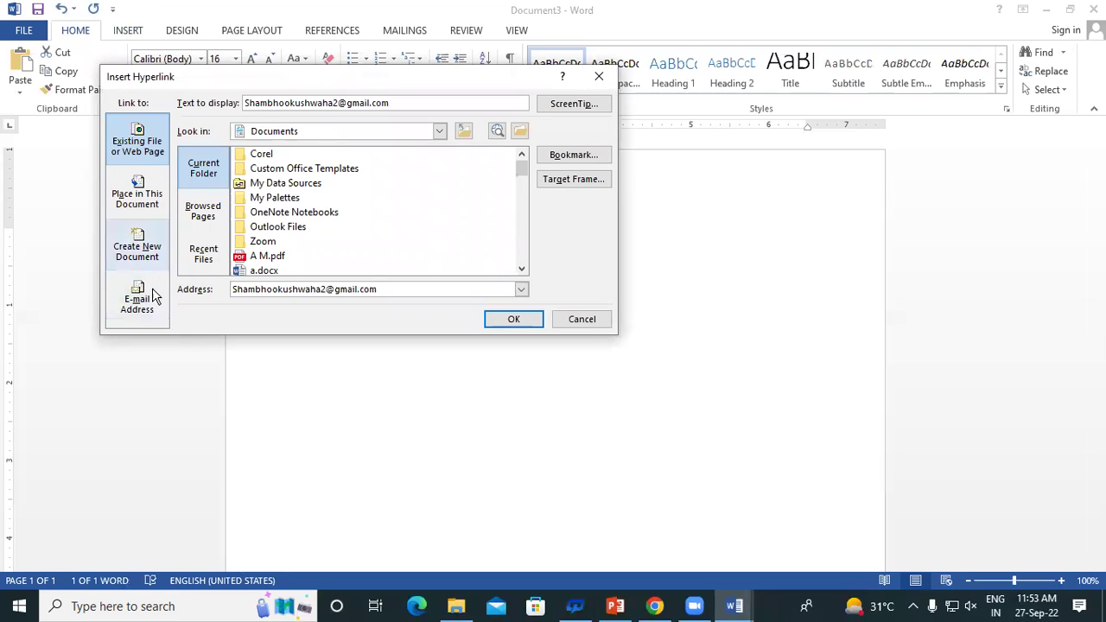
left_click(153, 295)
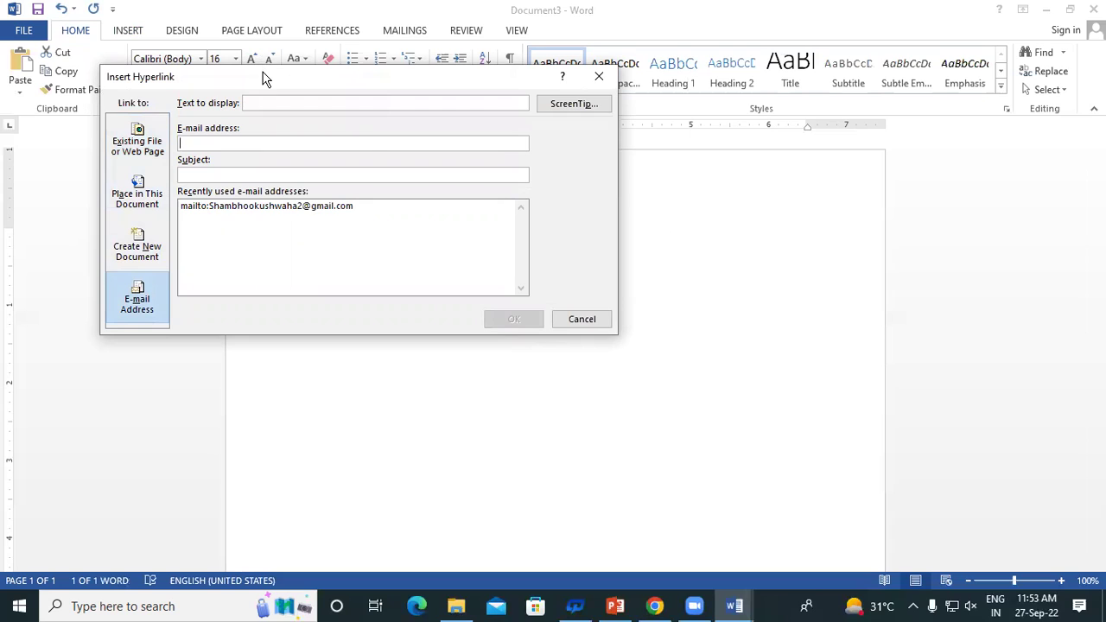
type("https://www.techopedia.com/definition/5175/hyperlink")
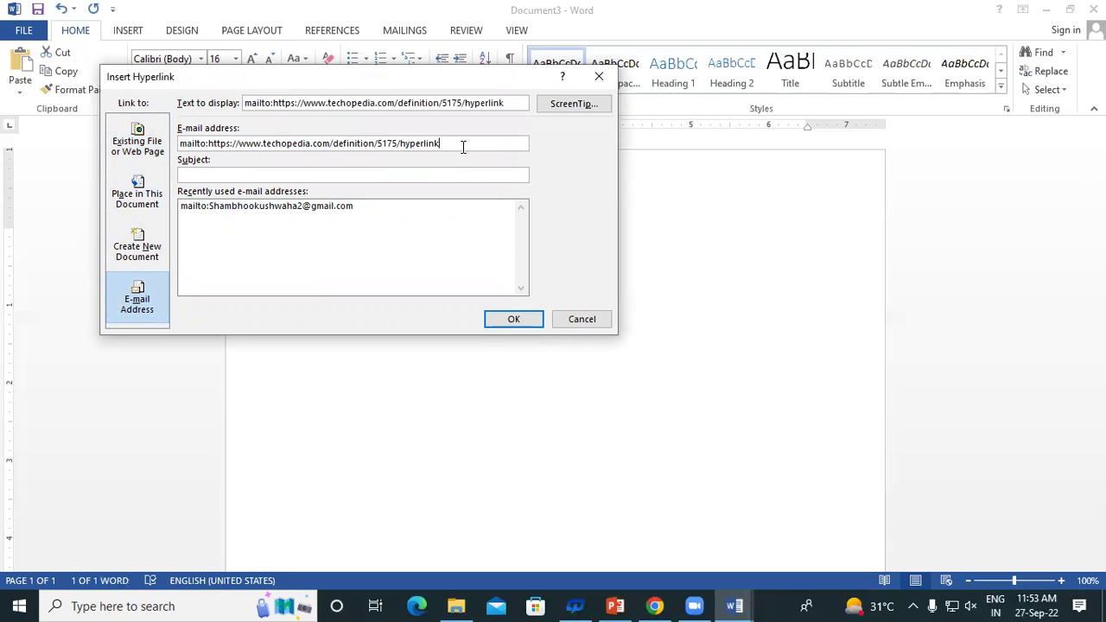
left_click(598, 76)
left_click(554, 247)
triple_click(309, 240)
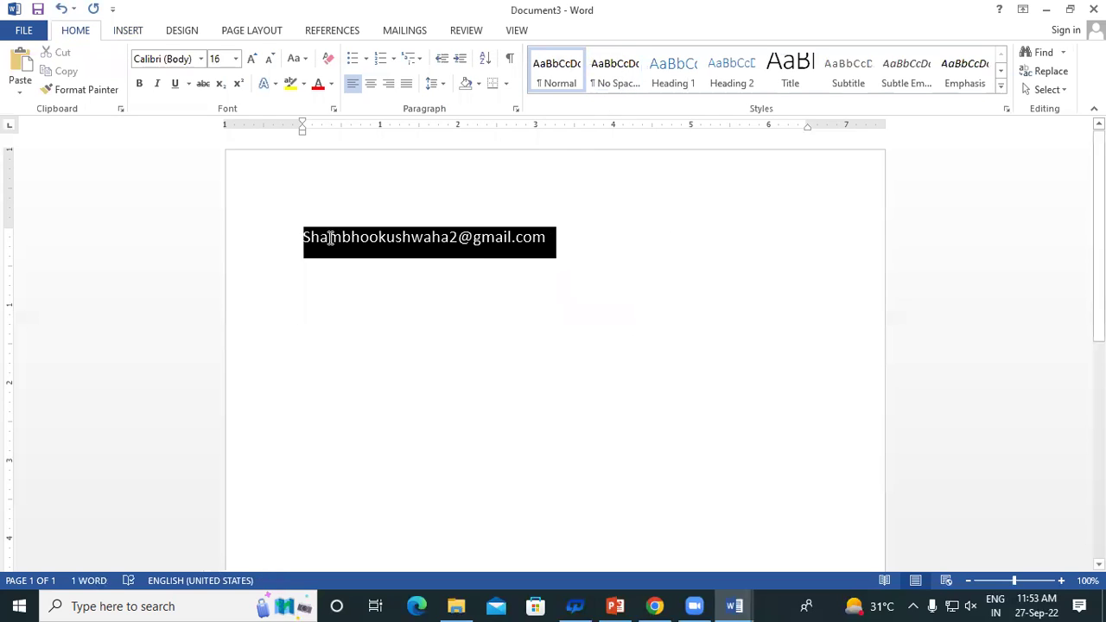
left_click(527, 252)
left_click_drag(296, 239, 658, 228)
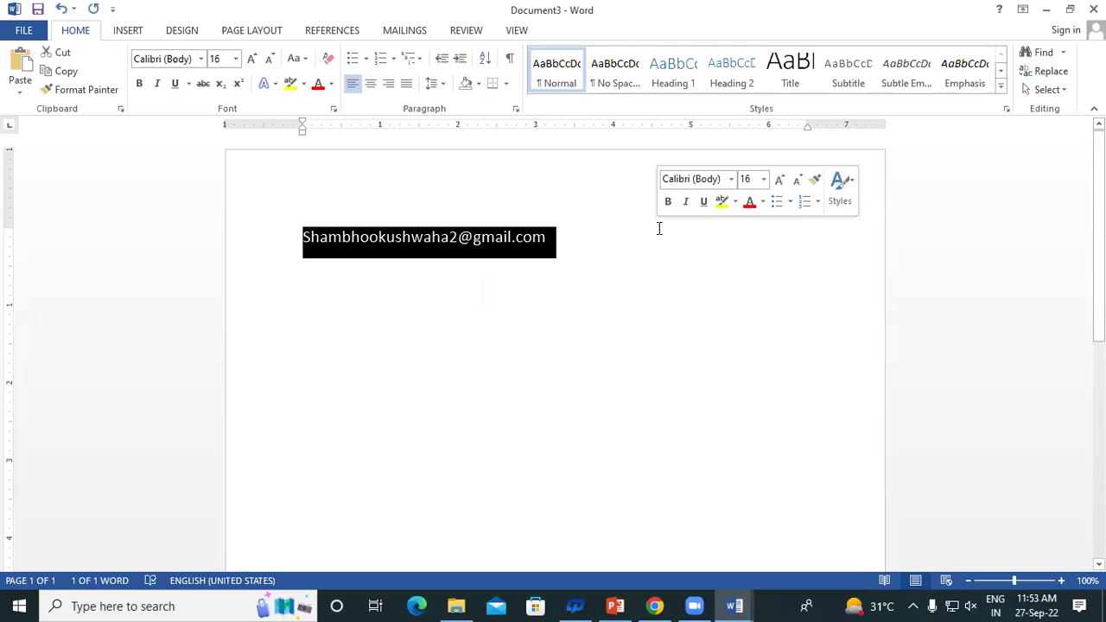
- Make the address a mailto: hyperlink and add an empty line above it
key("ctrl+k")
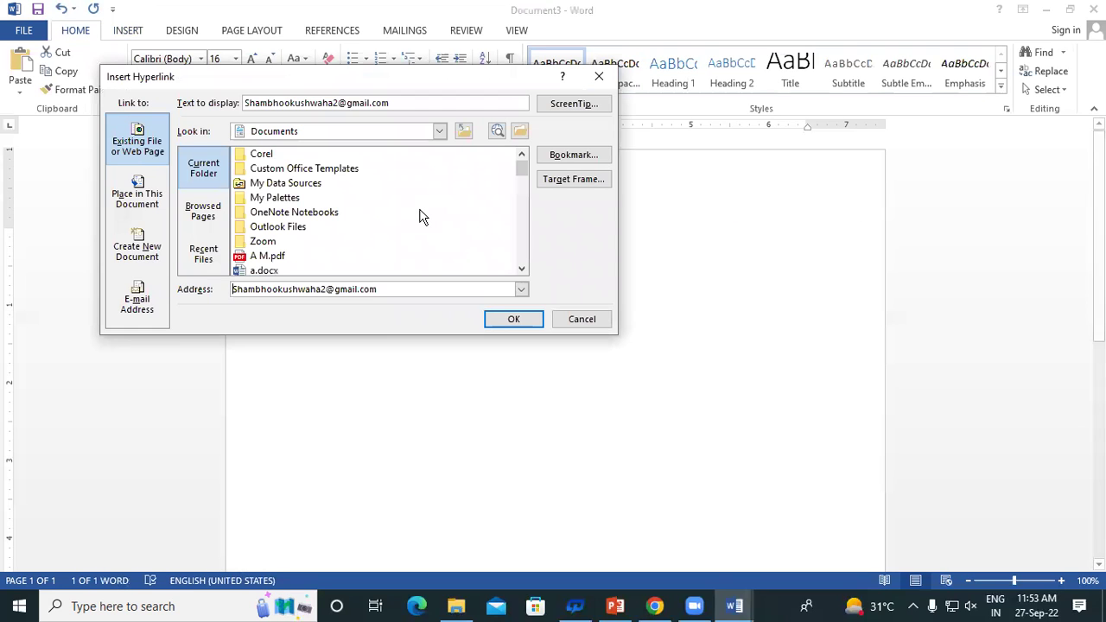
left_click(137, 298)
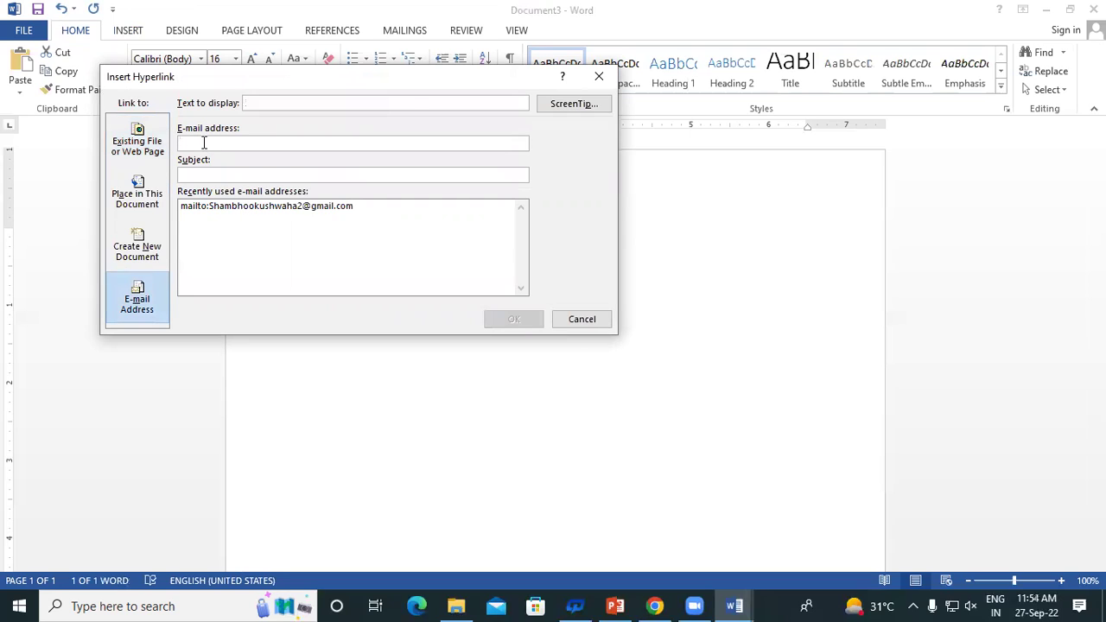
key("ctrl+v")
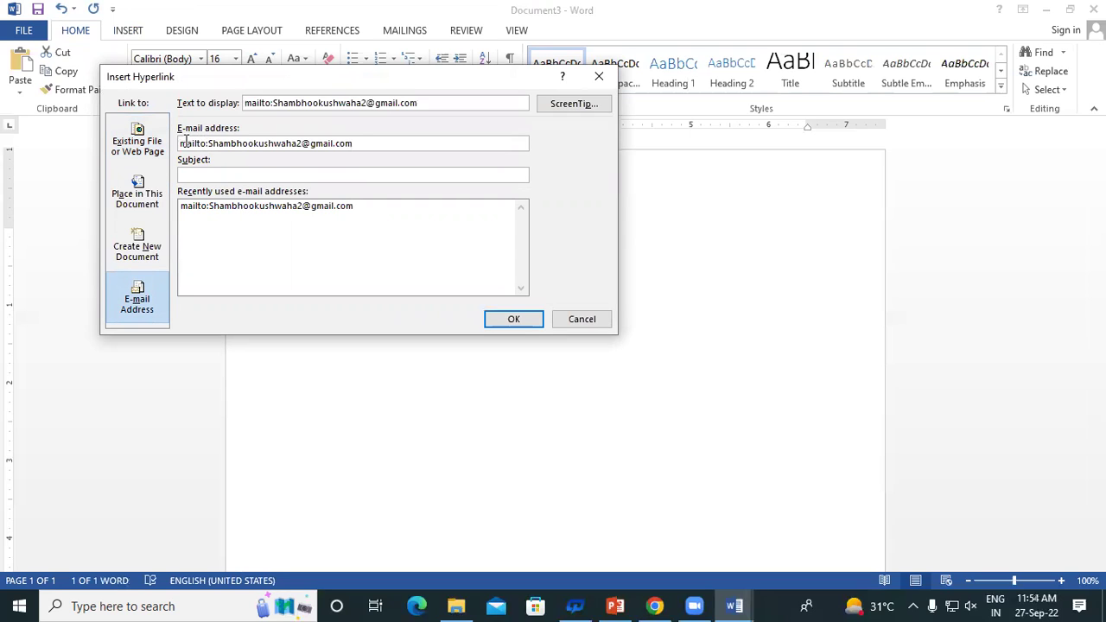
left_click(530, 324)
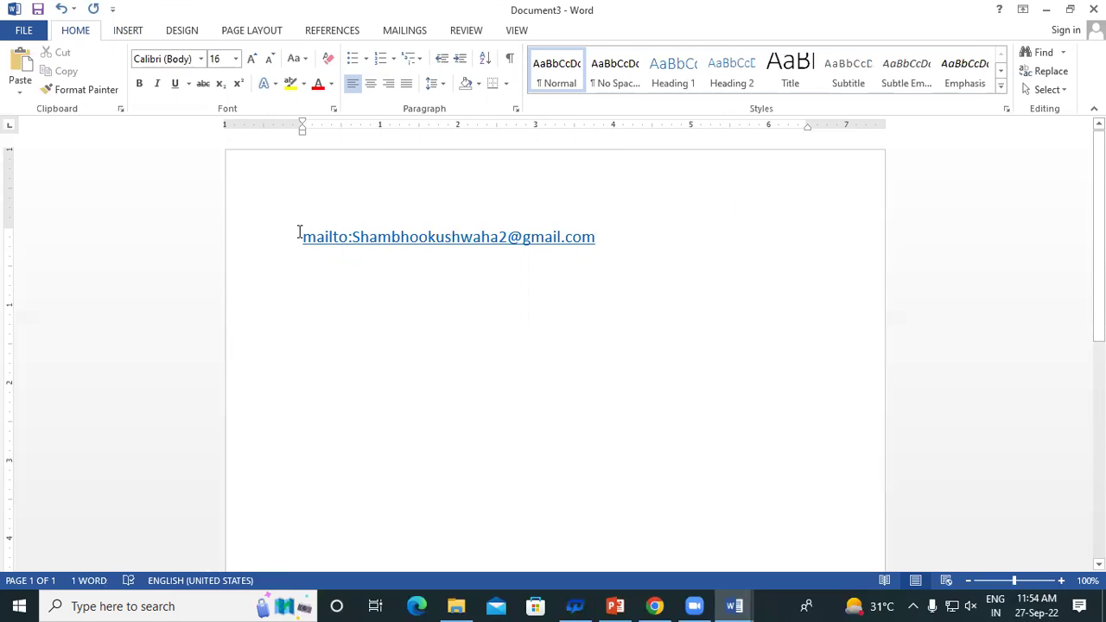
key("Return")
mouse_move(439, 269)
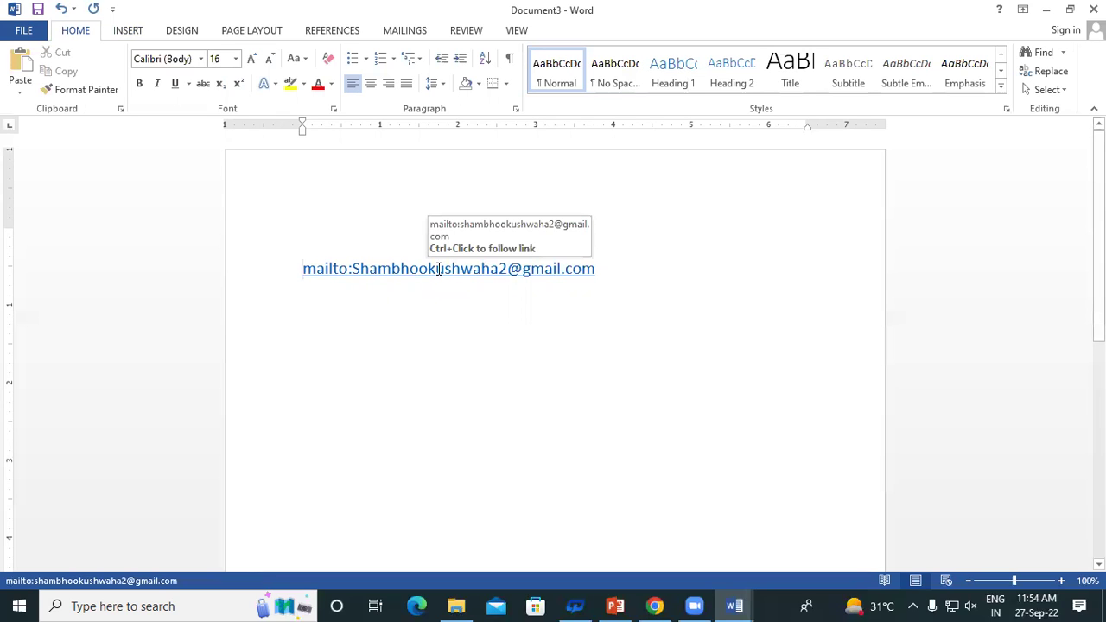
left_click(461, 274, "ctrl")
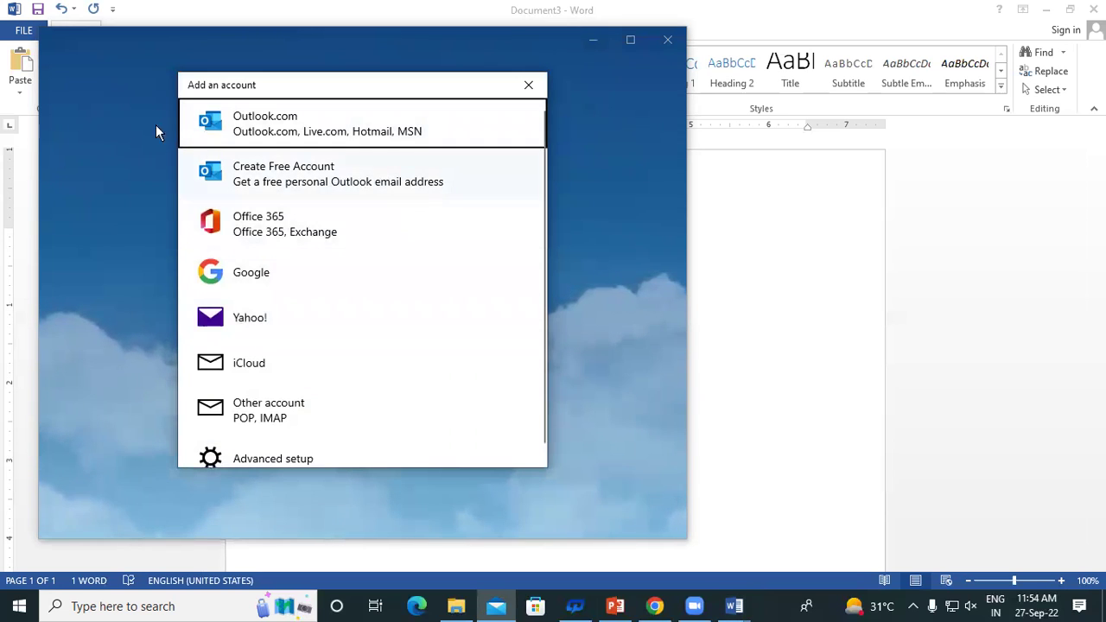
left_click(302, 287)
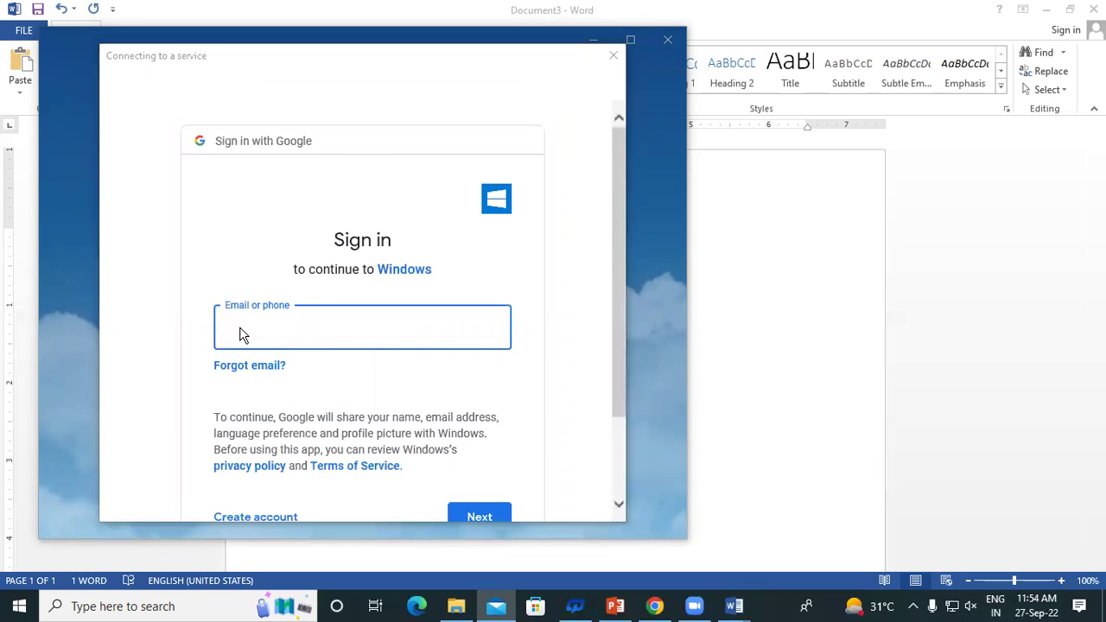
scroll(445, 420, "down", 2)
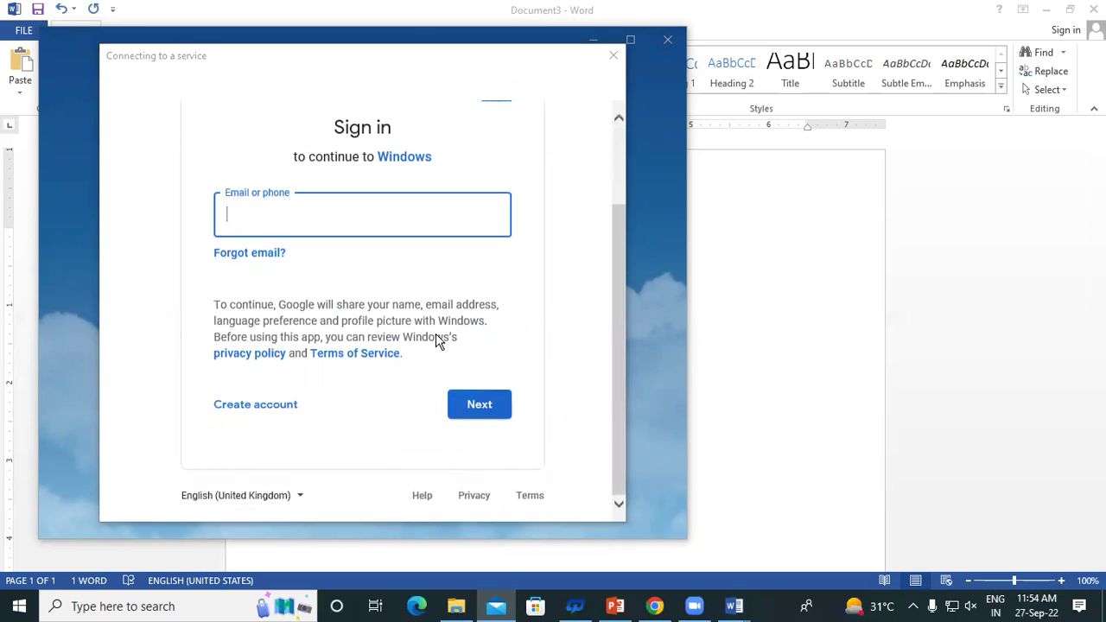
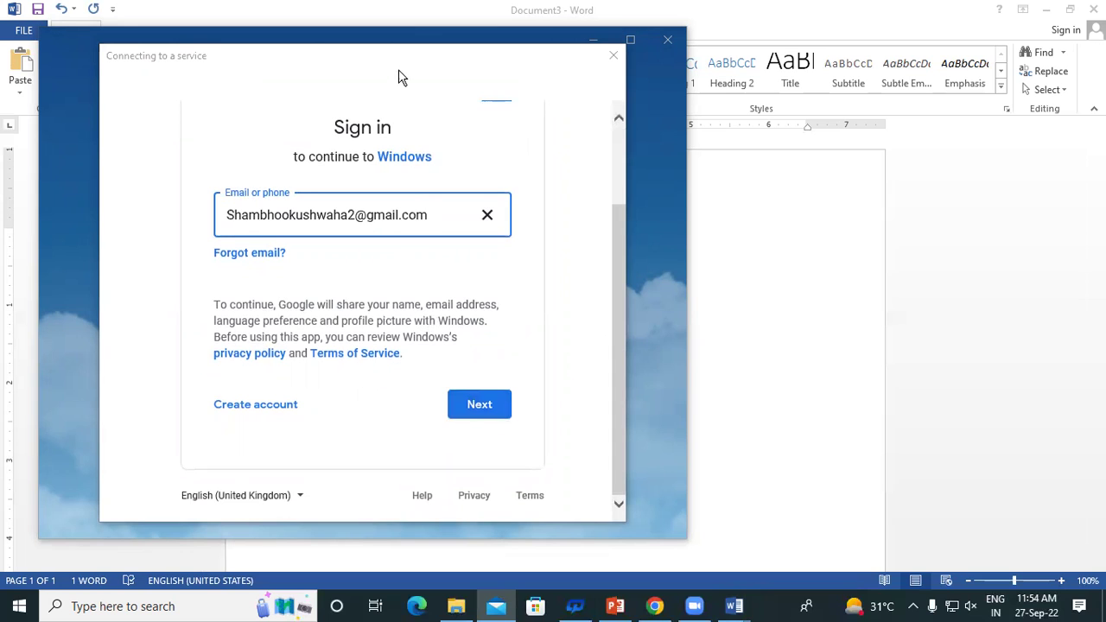
left_click(481, 405)
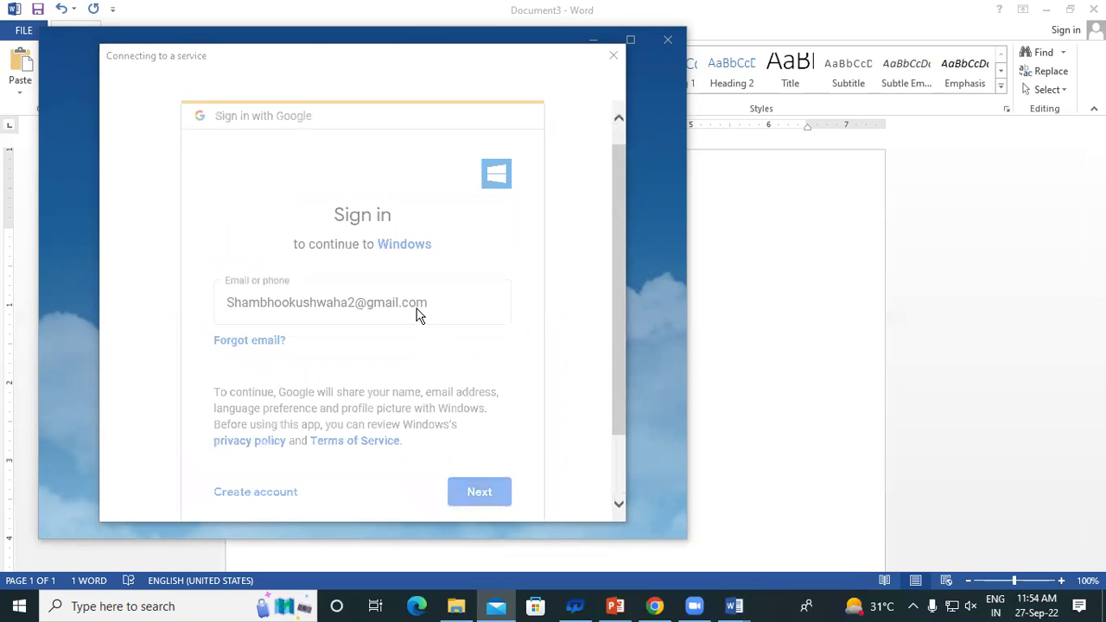
scroll(363, 333, "down", 3)
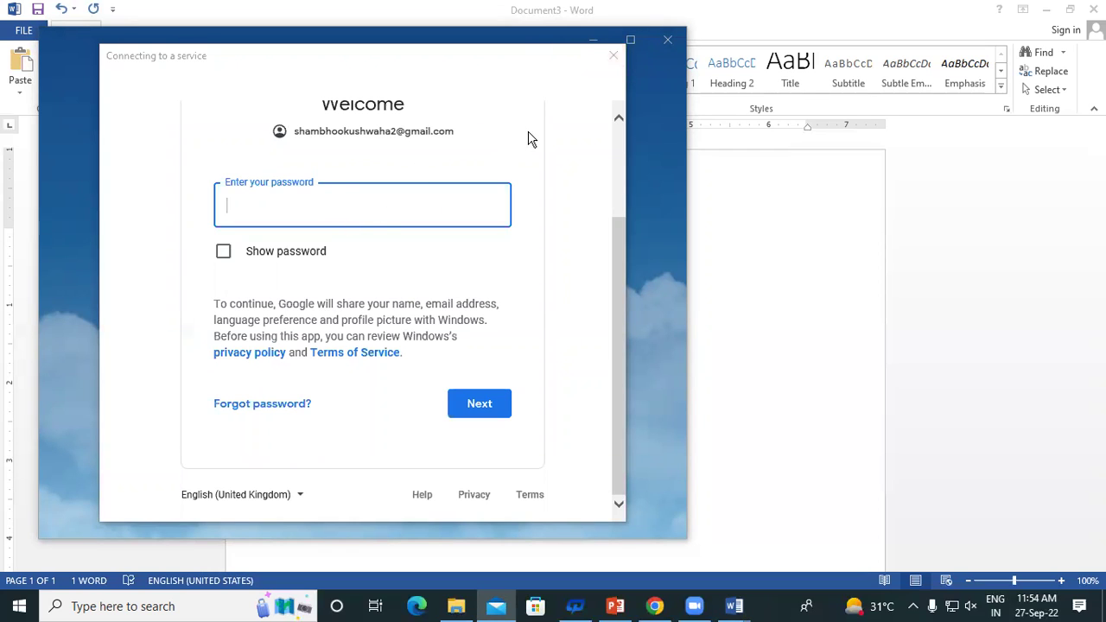
left_click(614, 55)
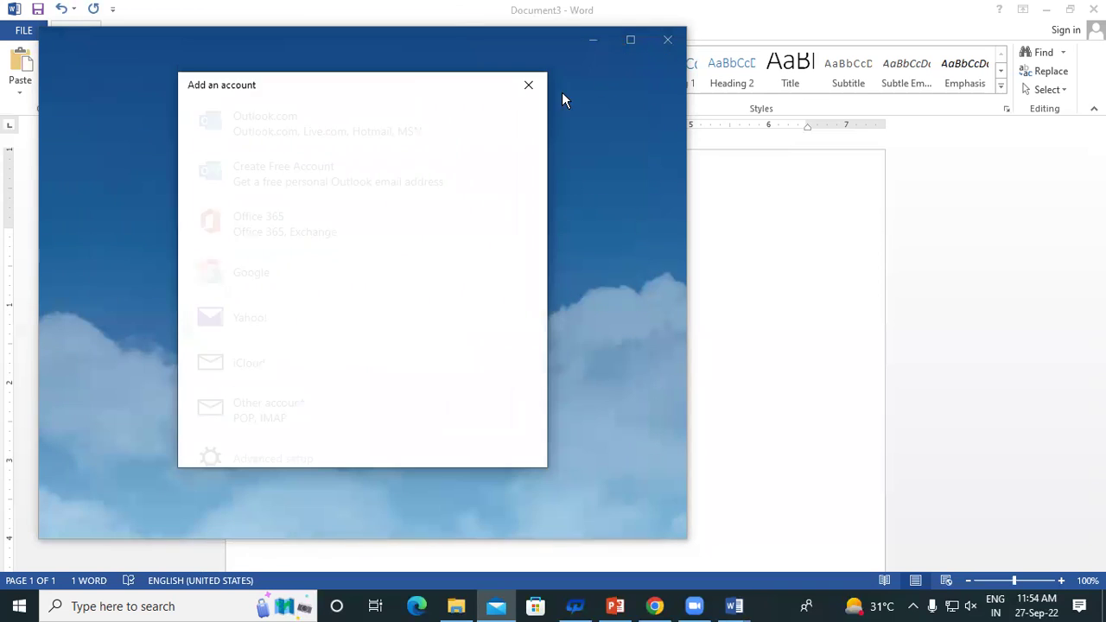
left_click(529, 86)
left_click(667, 40)
left_click(653, 271)
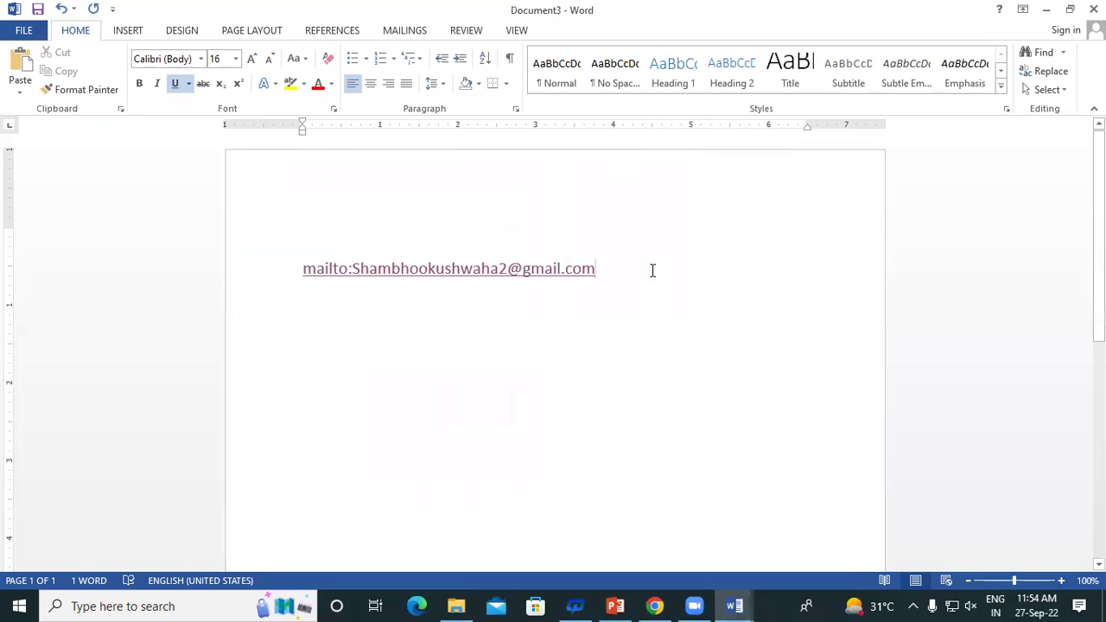
- Open Insert Hyperlink, review each Link to option, and settle on Existing File or Web Page
left_click(123, 31)
left_click(494, 52)
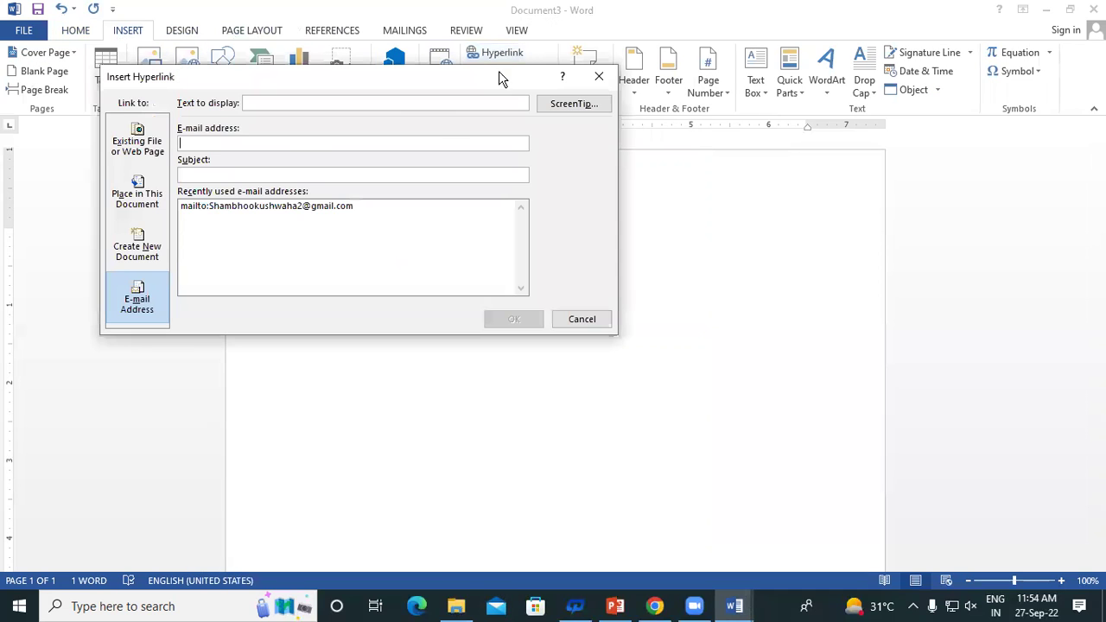
left_click(149, 140)
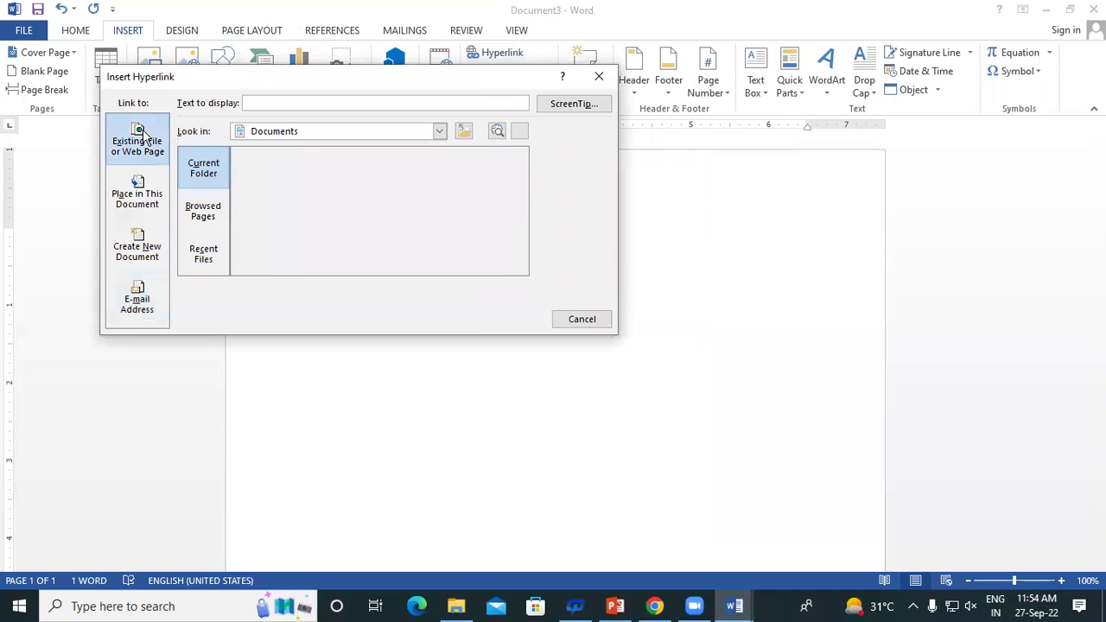
left_click(147, 193)
left_click(137, 252)
left_click(137, 298)
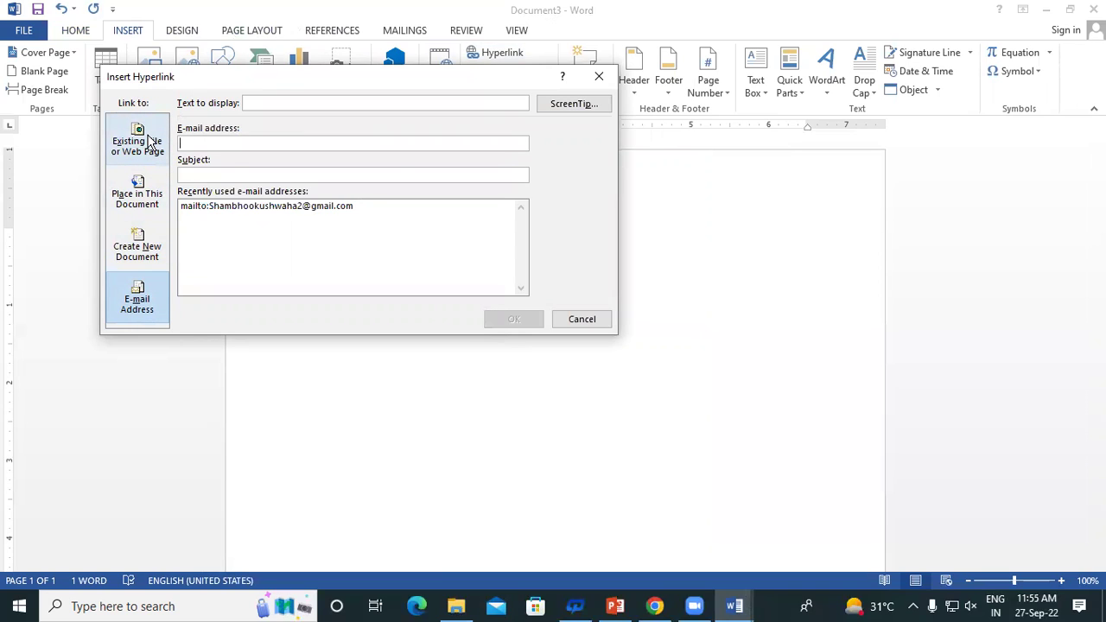
left_click(149, 140)
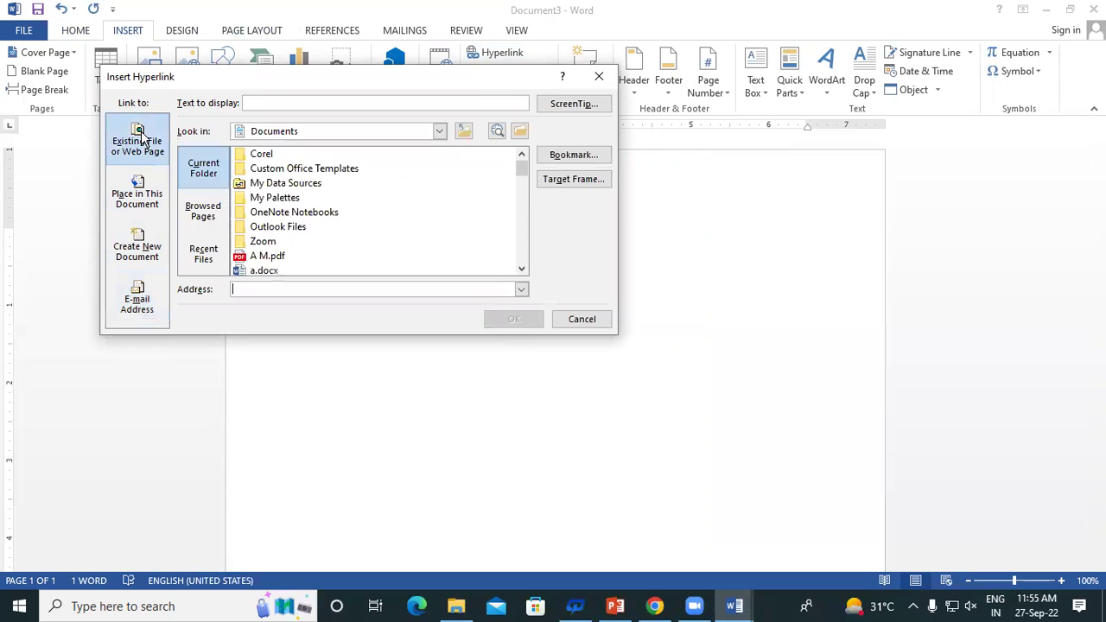
left_click_drag(345, 84, 501, 72)
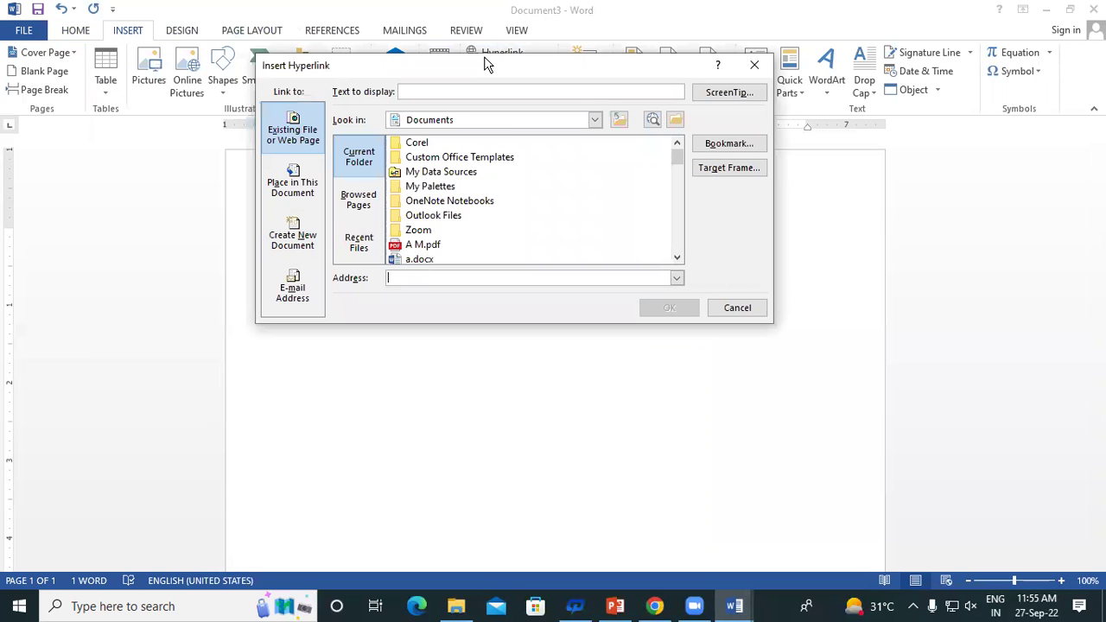